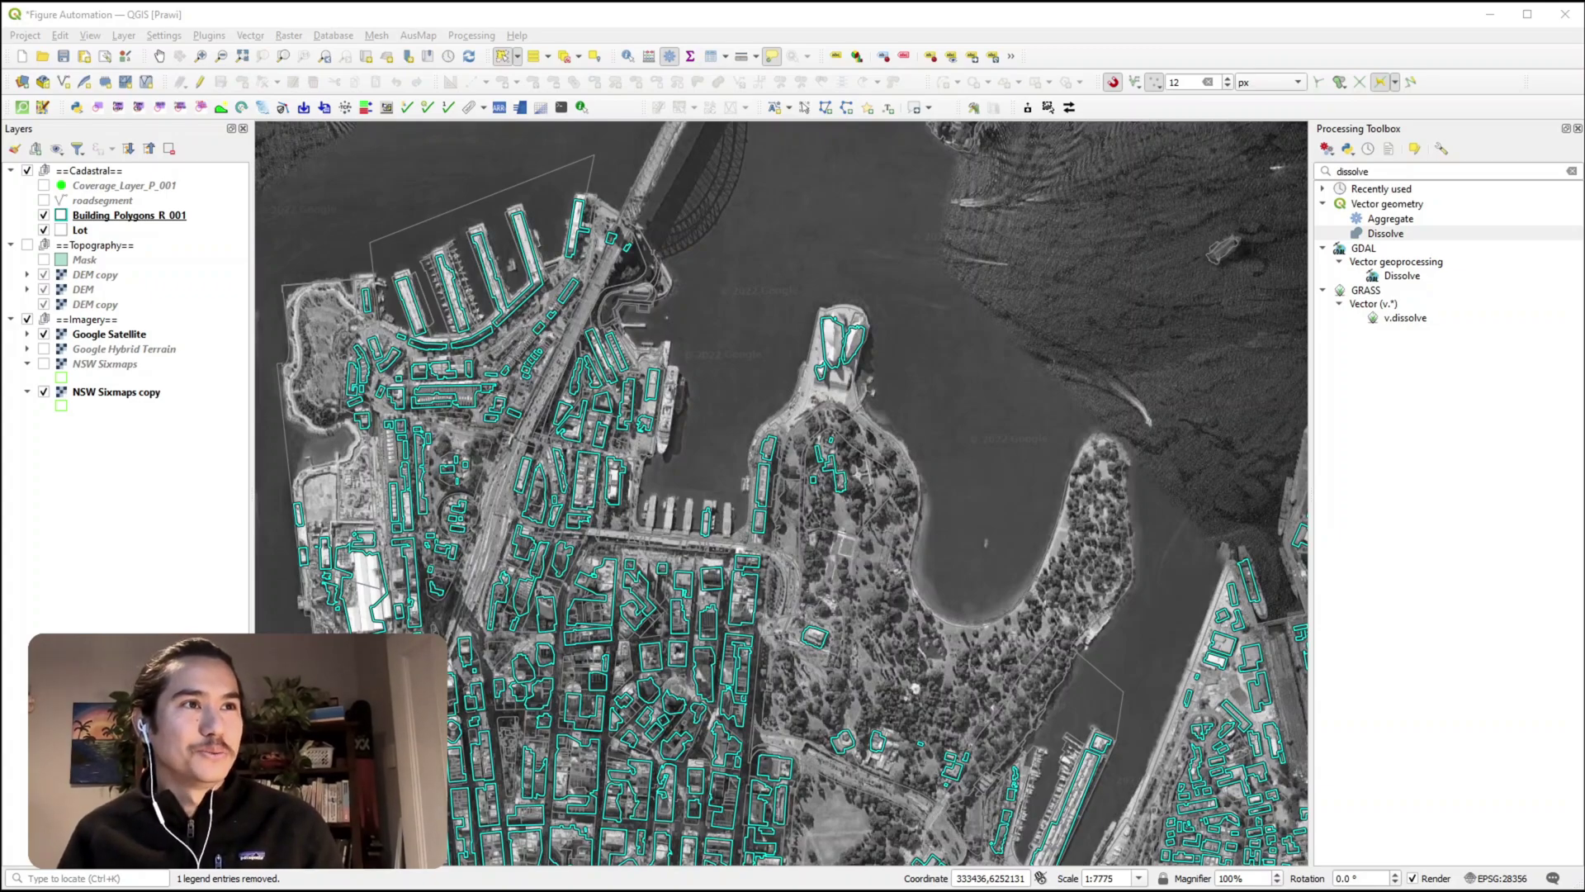
# - Bring the Word sample document forward and inspect the title's heading font and text
pyautogui.hotkey('alt', 'Tab')
pyautogui.moveTo(584, 76); pyautogui.dragTo(650, 75)
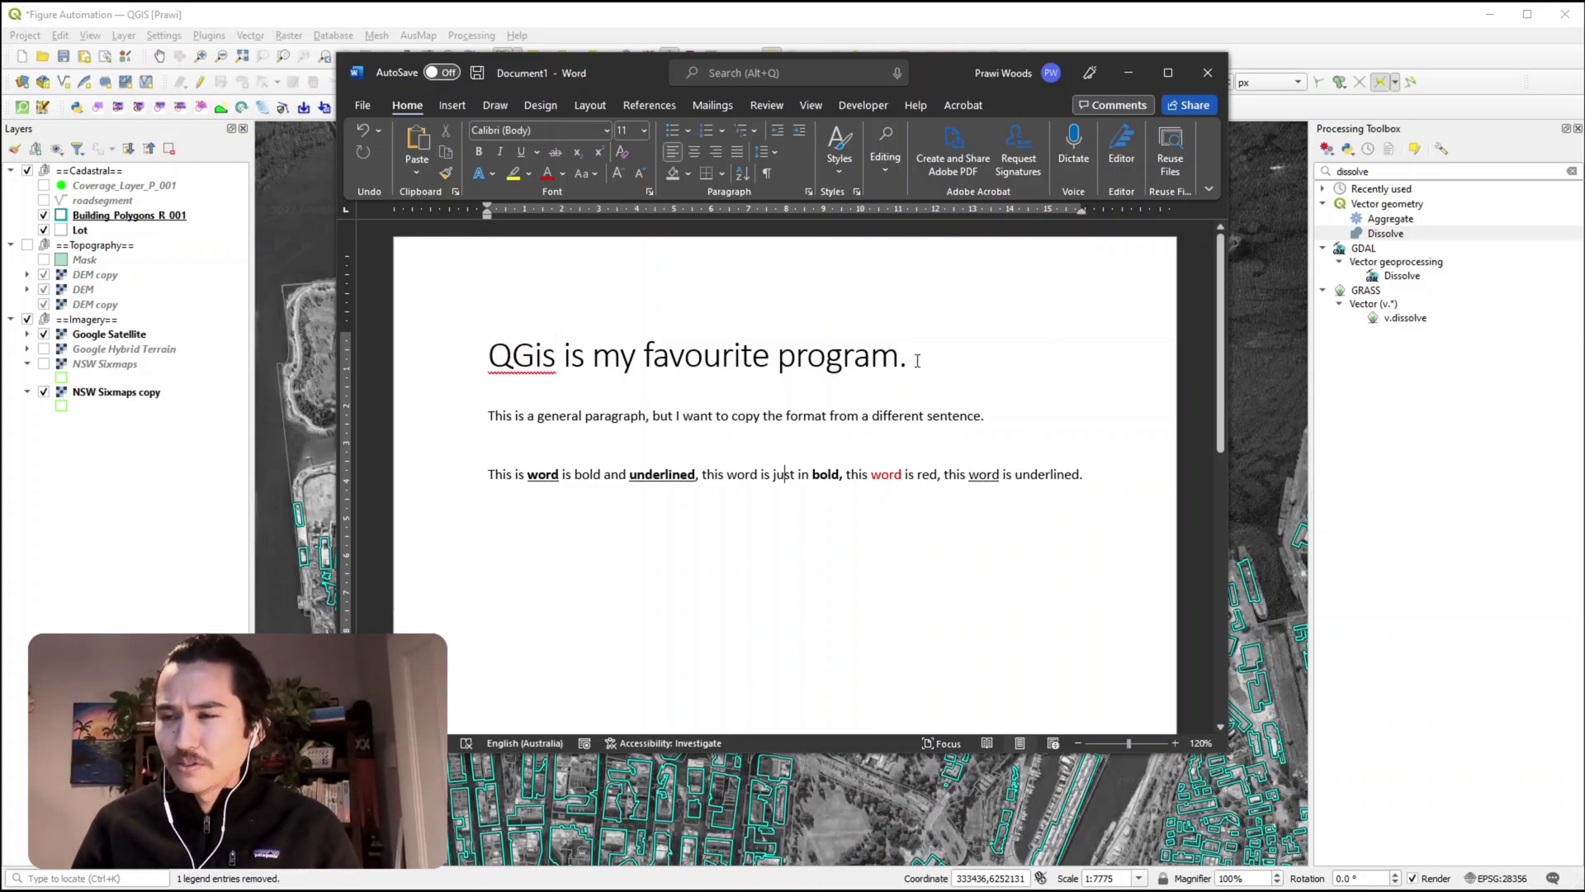
pyautogui.moveTo(918, 360); pyautogui.dragTo(721, 350)
pyautogui.moveTo(611, 355); pyautogui.dragTo(900, 356)
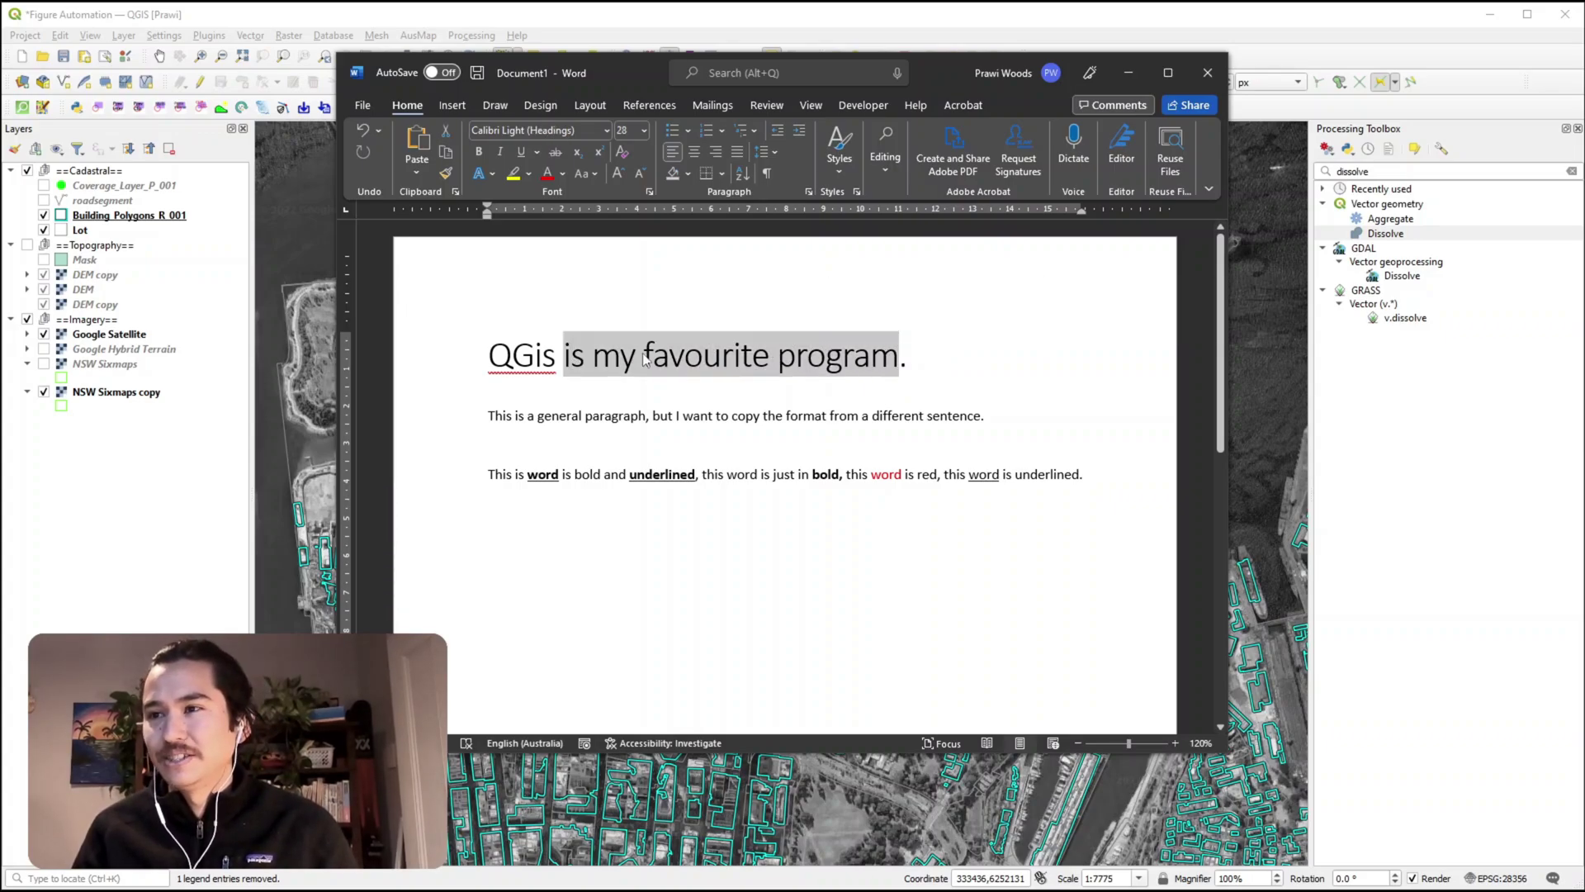
pyautogui.click(646, 360)
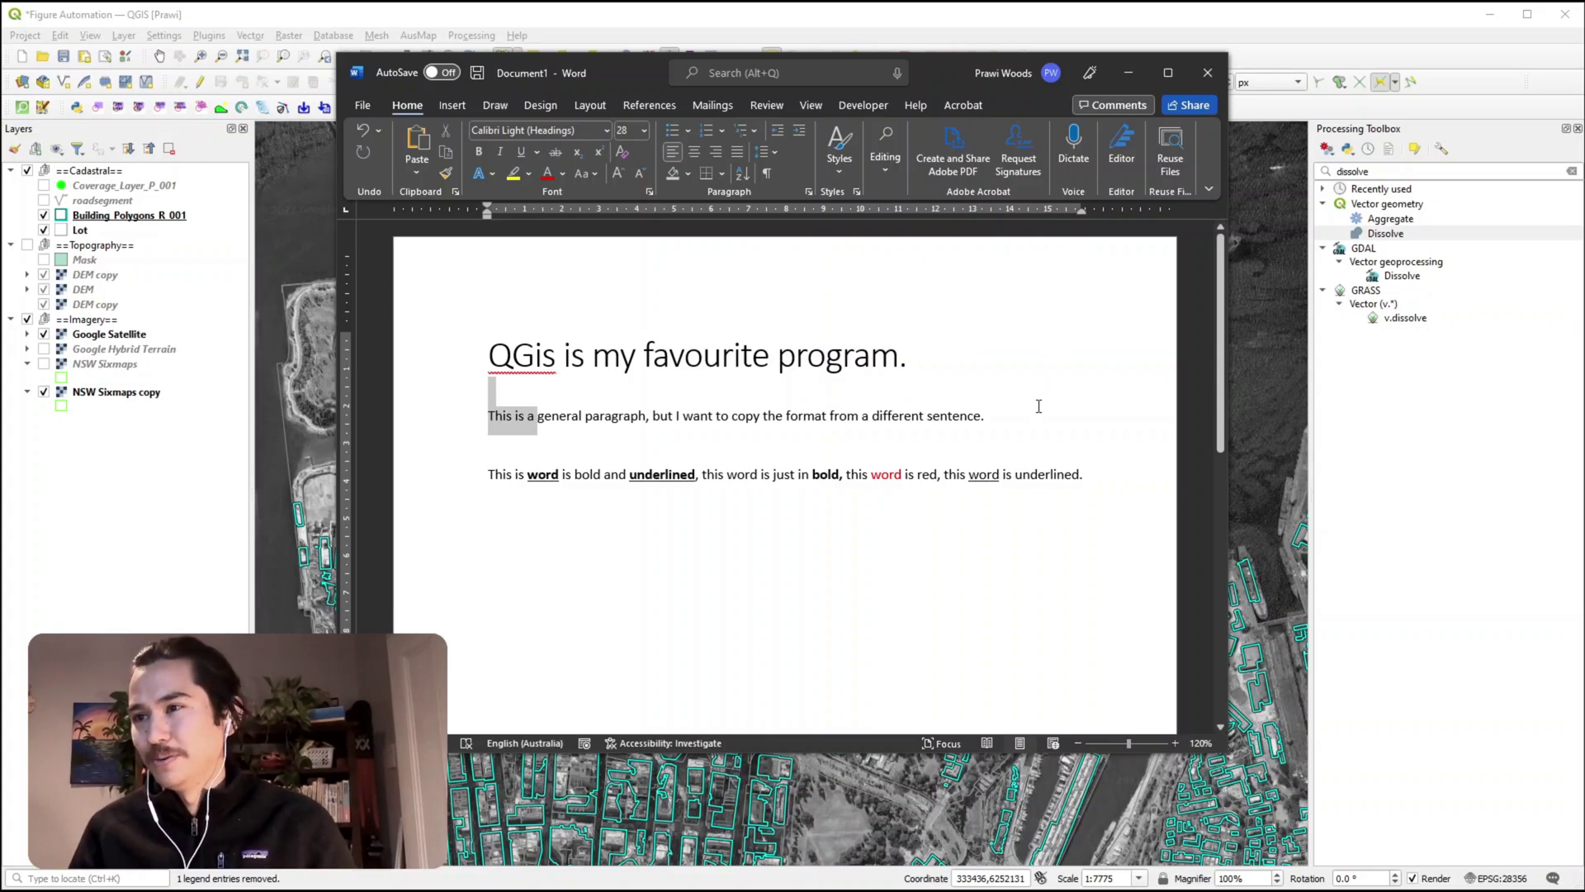
pyautogui.moveTo(1039, 406); pyautogui.dragTo(1038, 410)
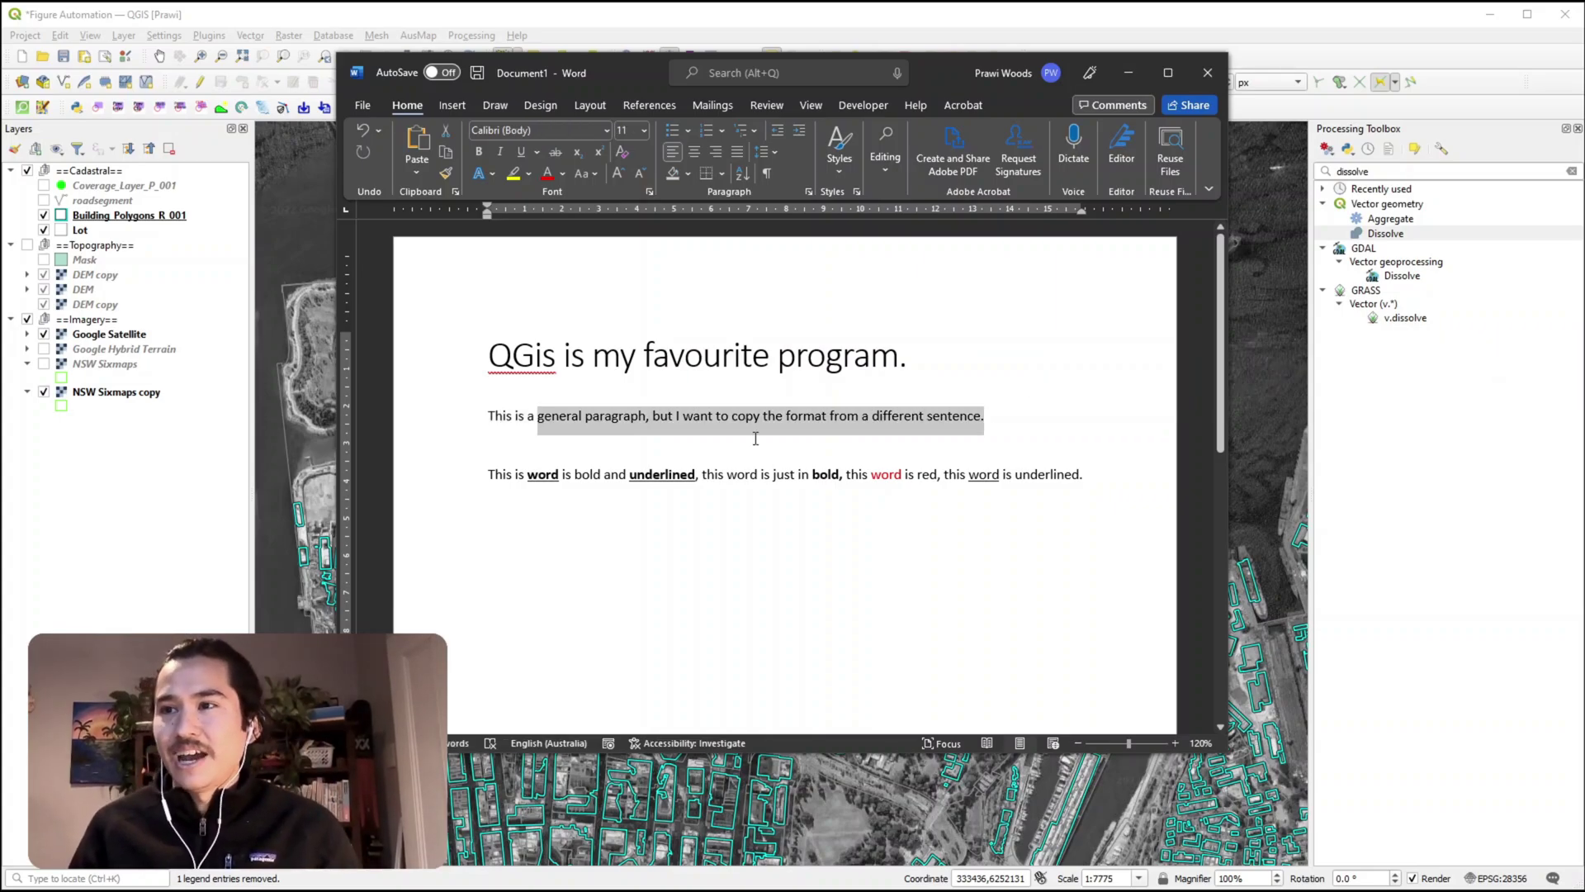
pyautogui.click(618, 338)
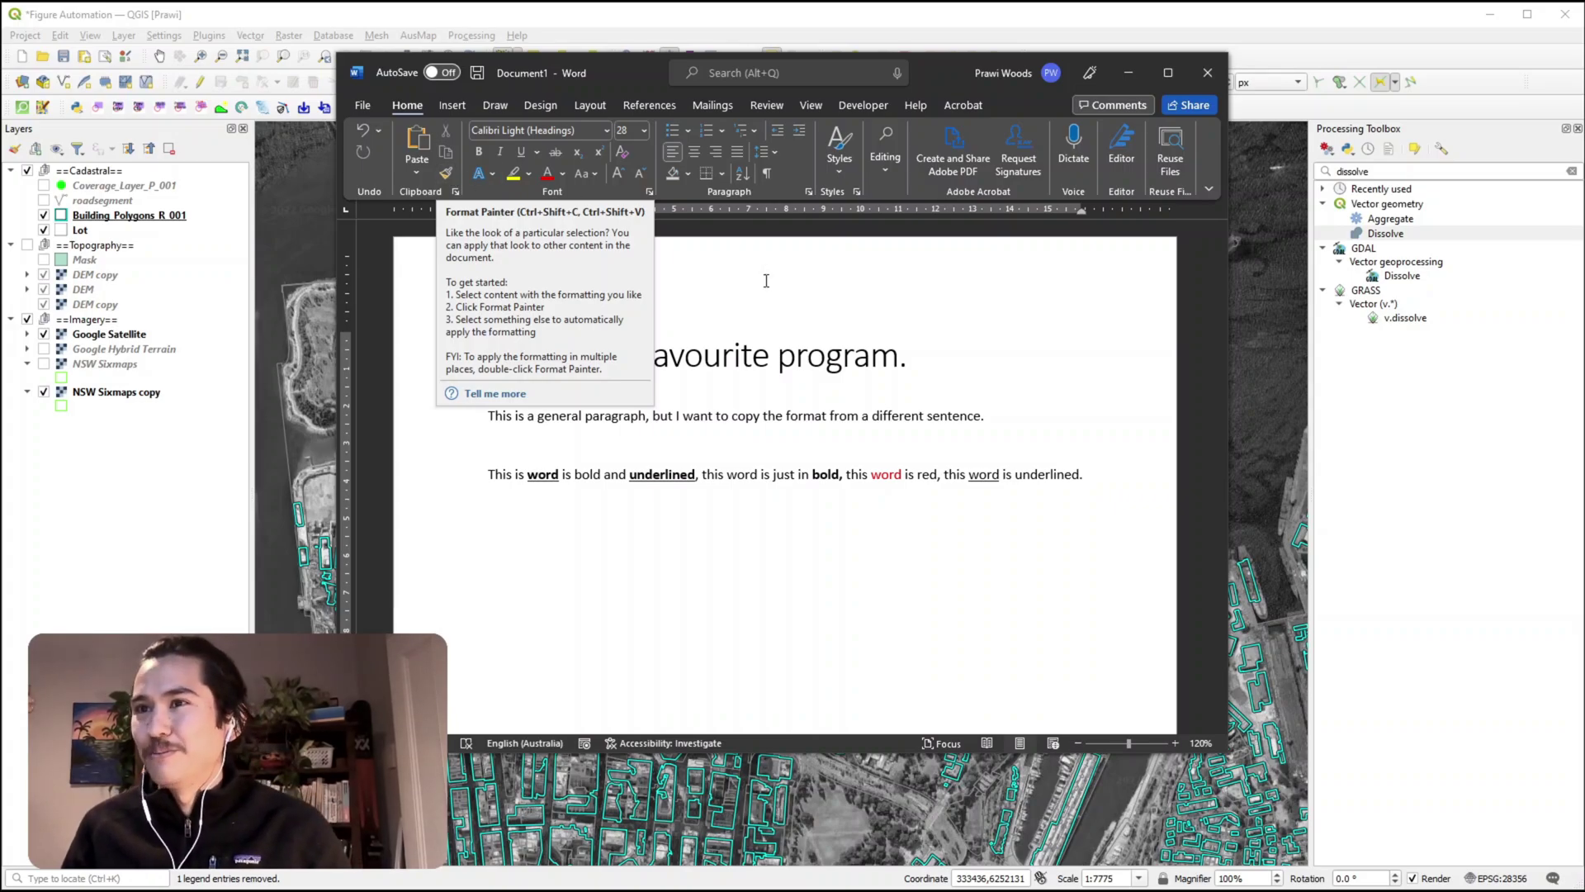
pyautogui.click(801, 331)
# - Select the title sentence and use it as the formatting source
pyautogui.press('End')
pyautogui.click(461, 356)
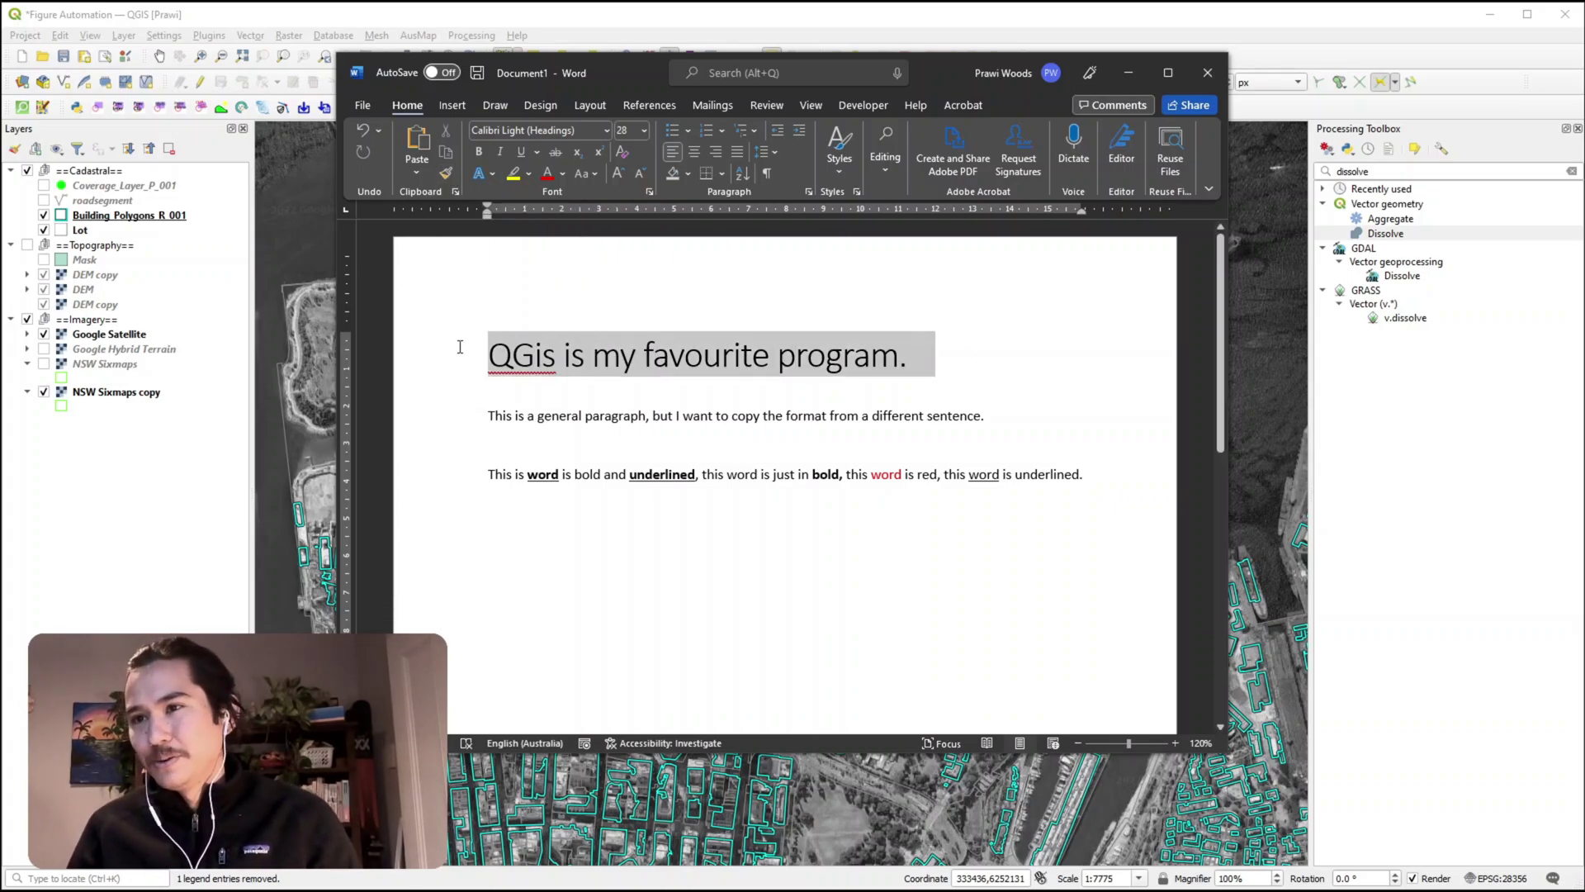
pyautogui.moveTo(511, 355); pyautogui.dragTo(914, 357)
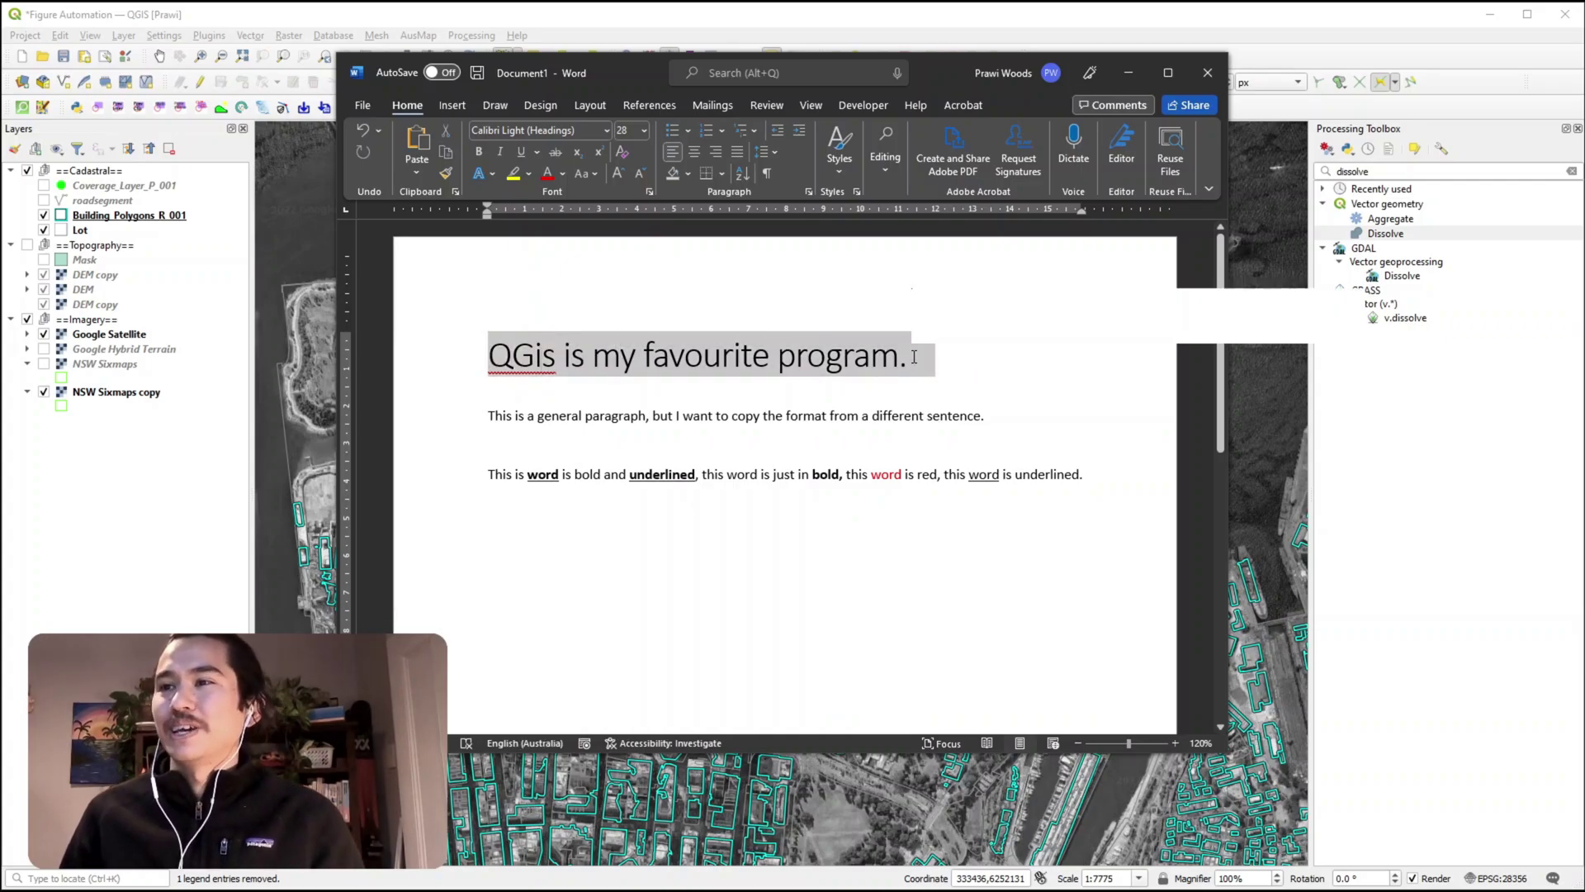
pyautogui.click(914, 357)
pyautogui.click(412, 411)
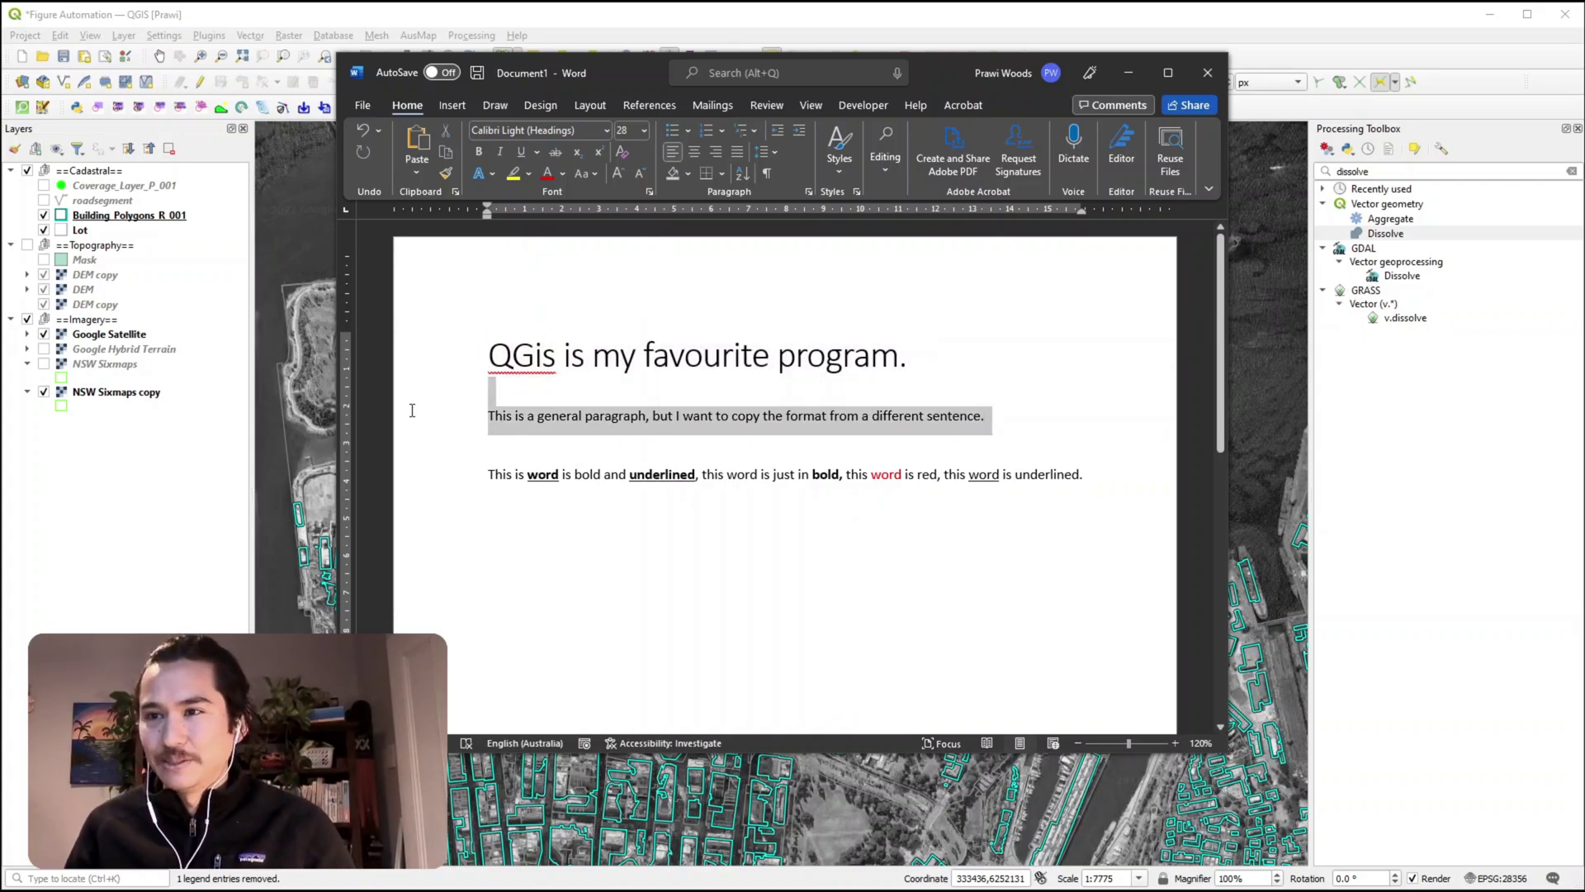
pyautogui.click(588, 415)
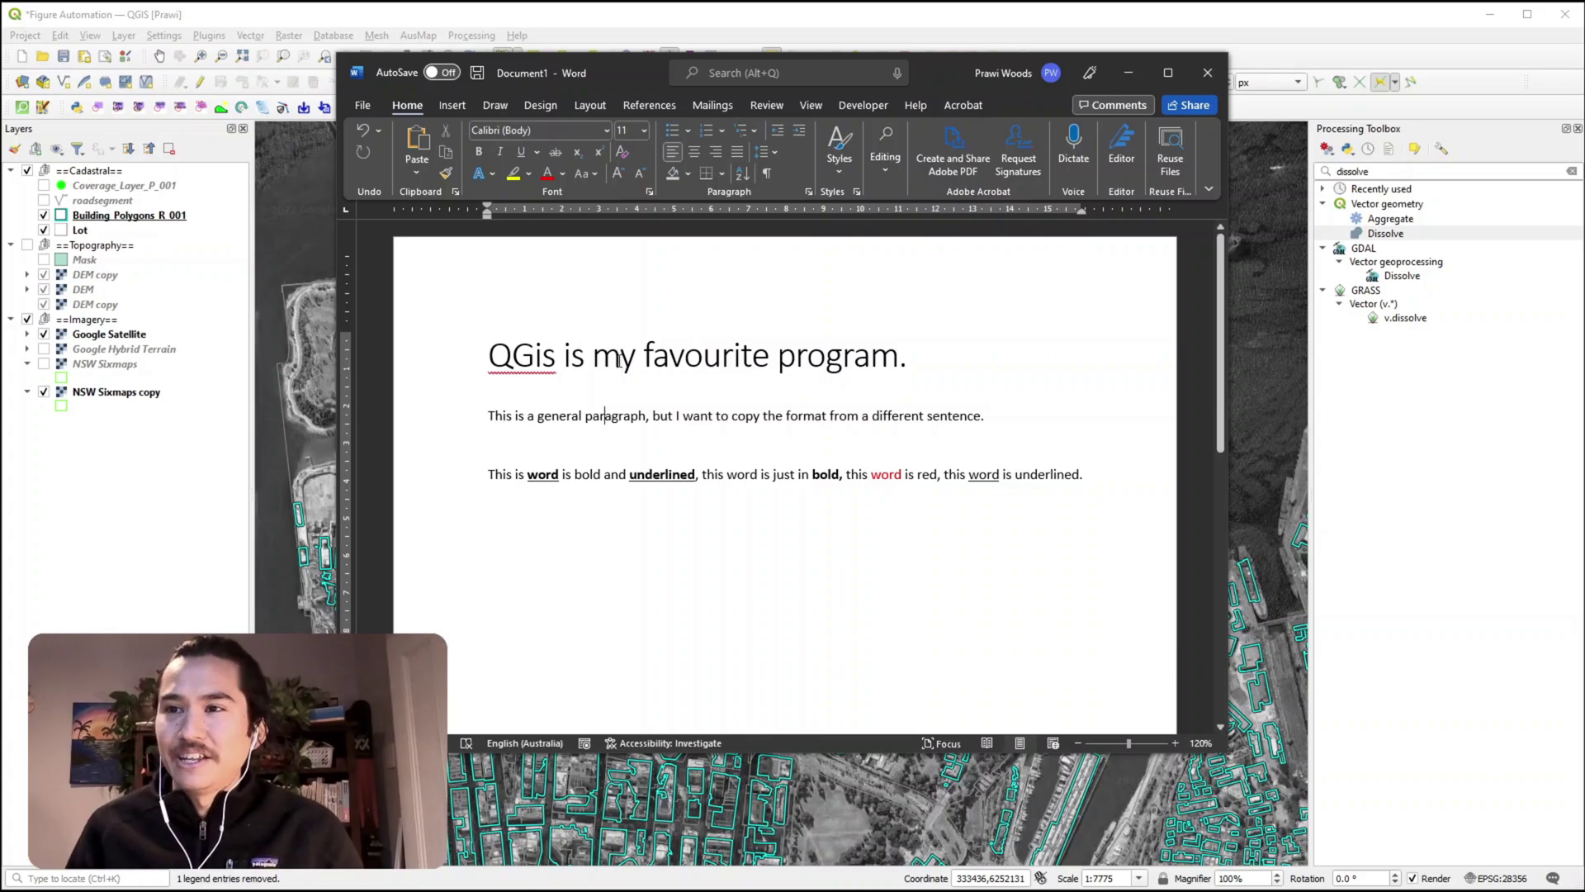
pyautogui.moveTo(914, 357); pyautogui.dragTo(644, 359)
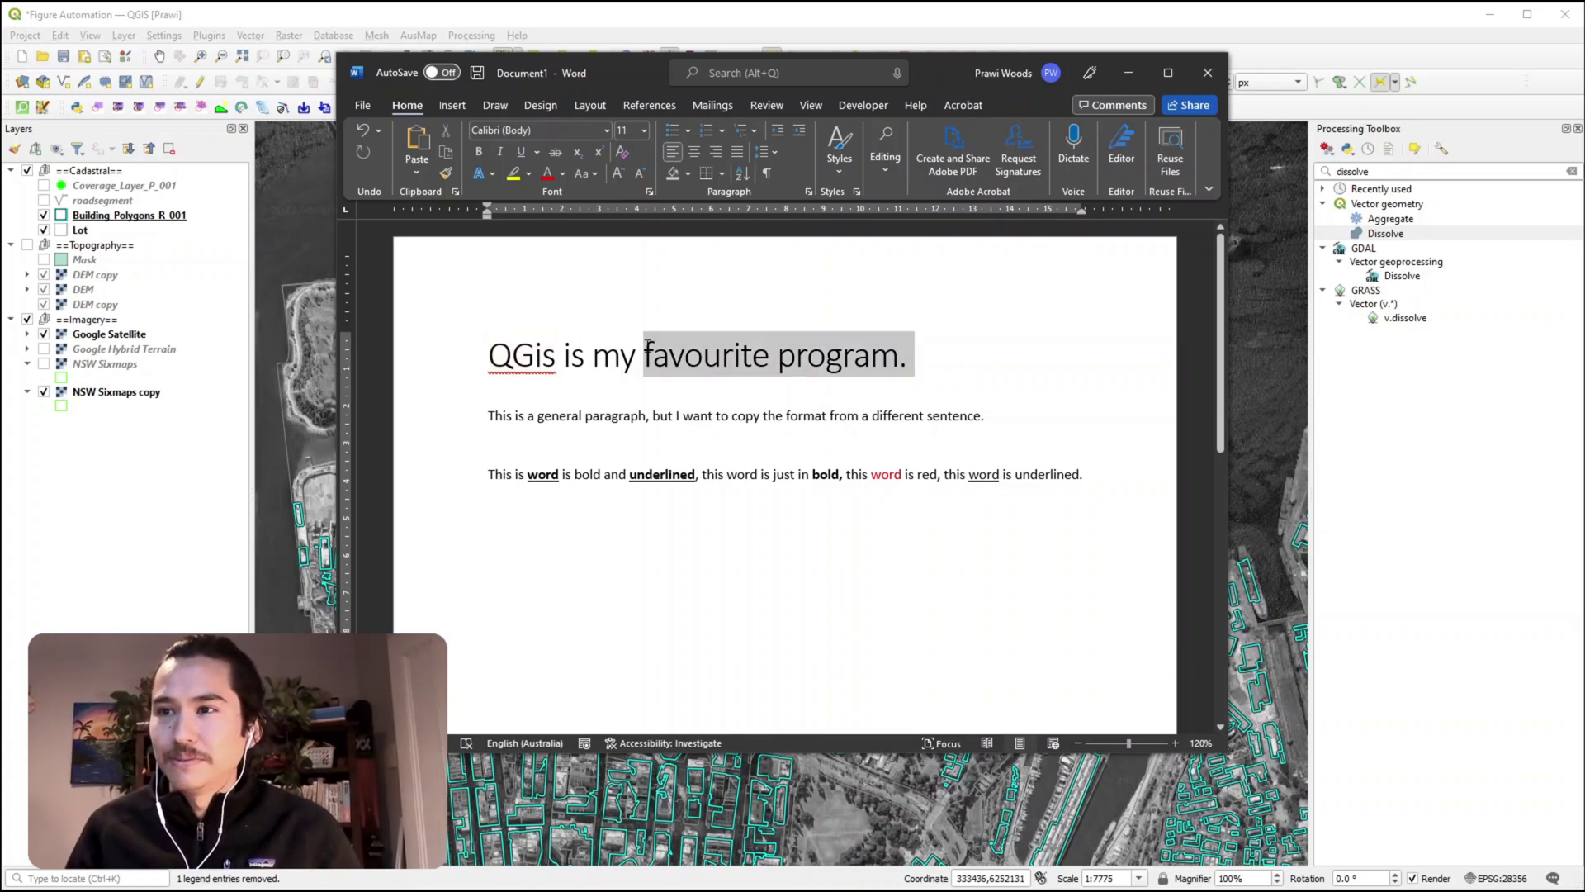
pyautogui.click(685, 362)
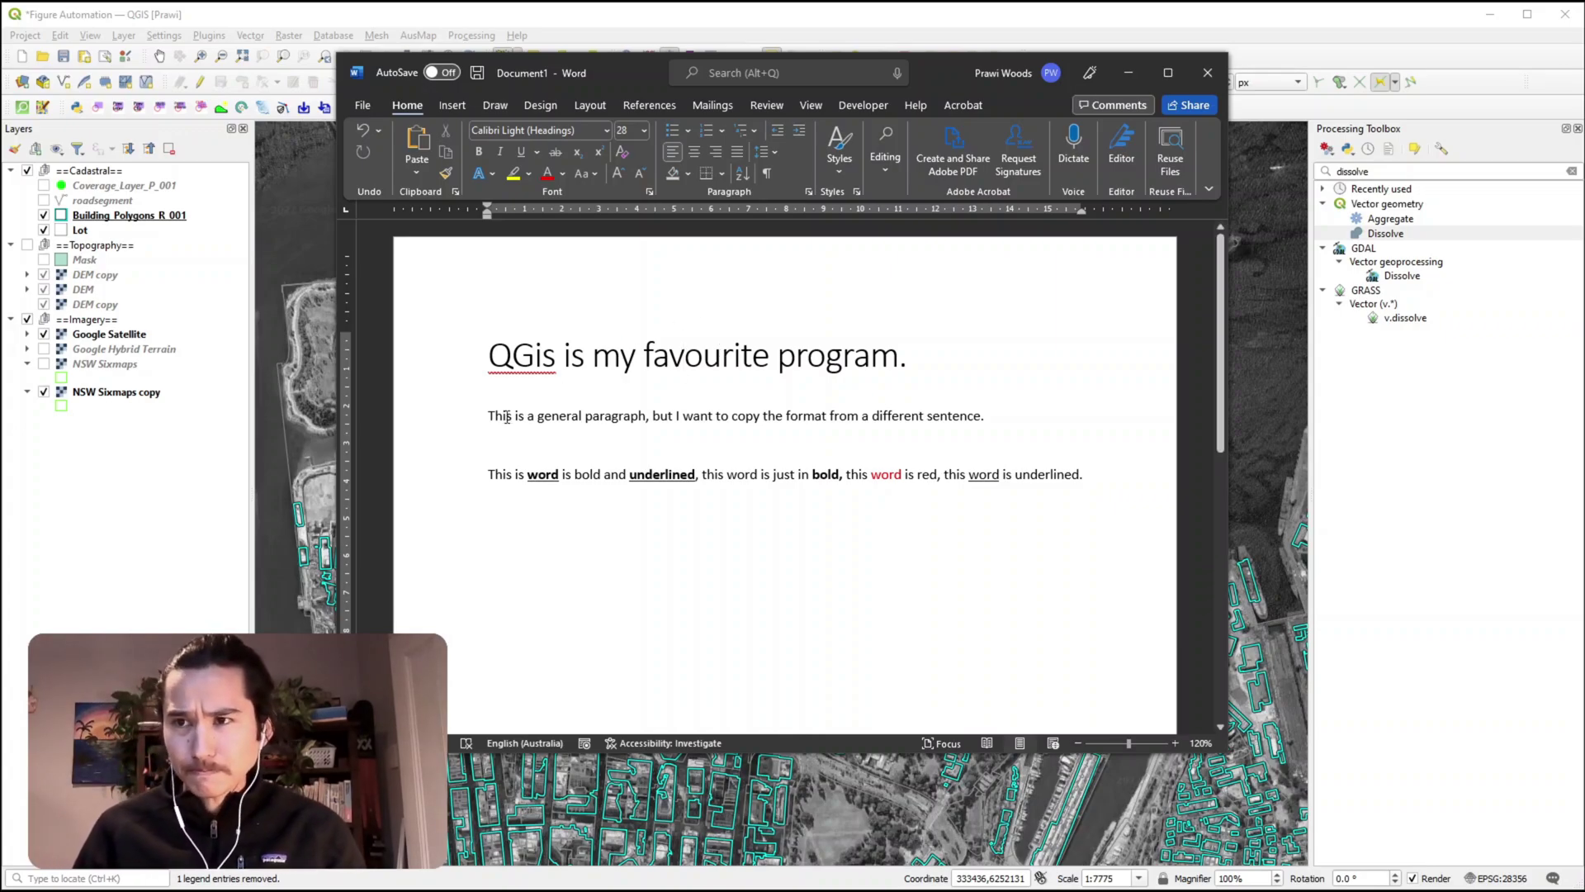
# - Paste the title formatting onto 'a general' and then the whole general paragraph
pyautogui.moveTo(535, 417); pyautogui.dragTo(580, 415)
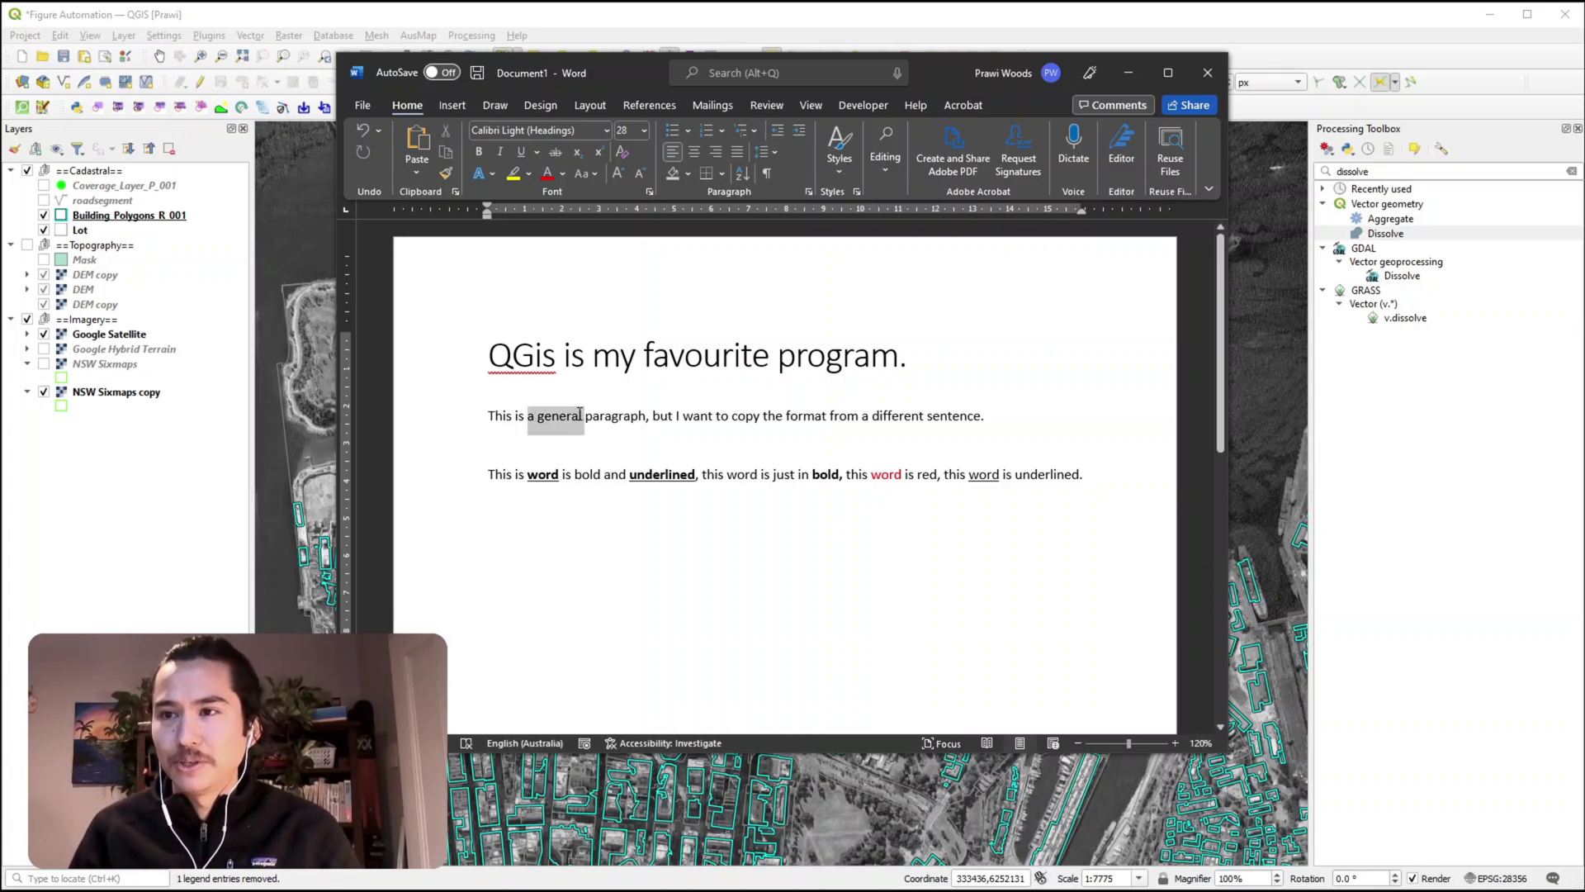
pyautogui.hotkey('ctrl', 'shift', 'v')
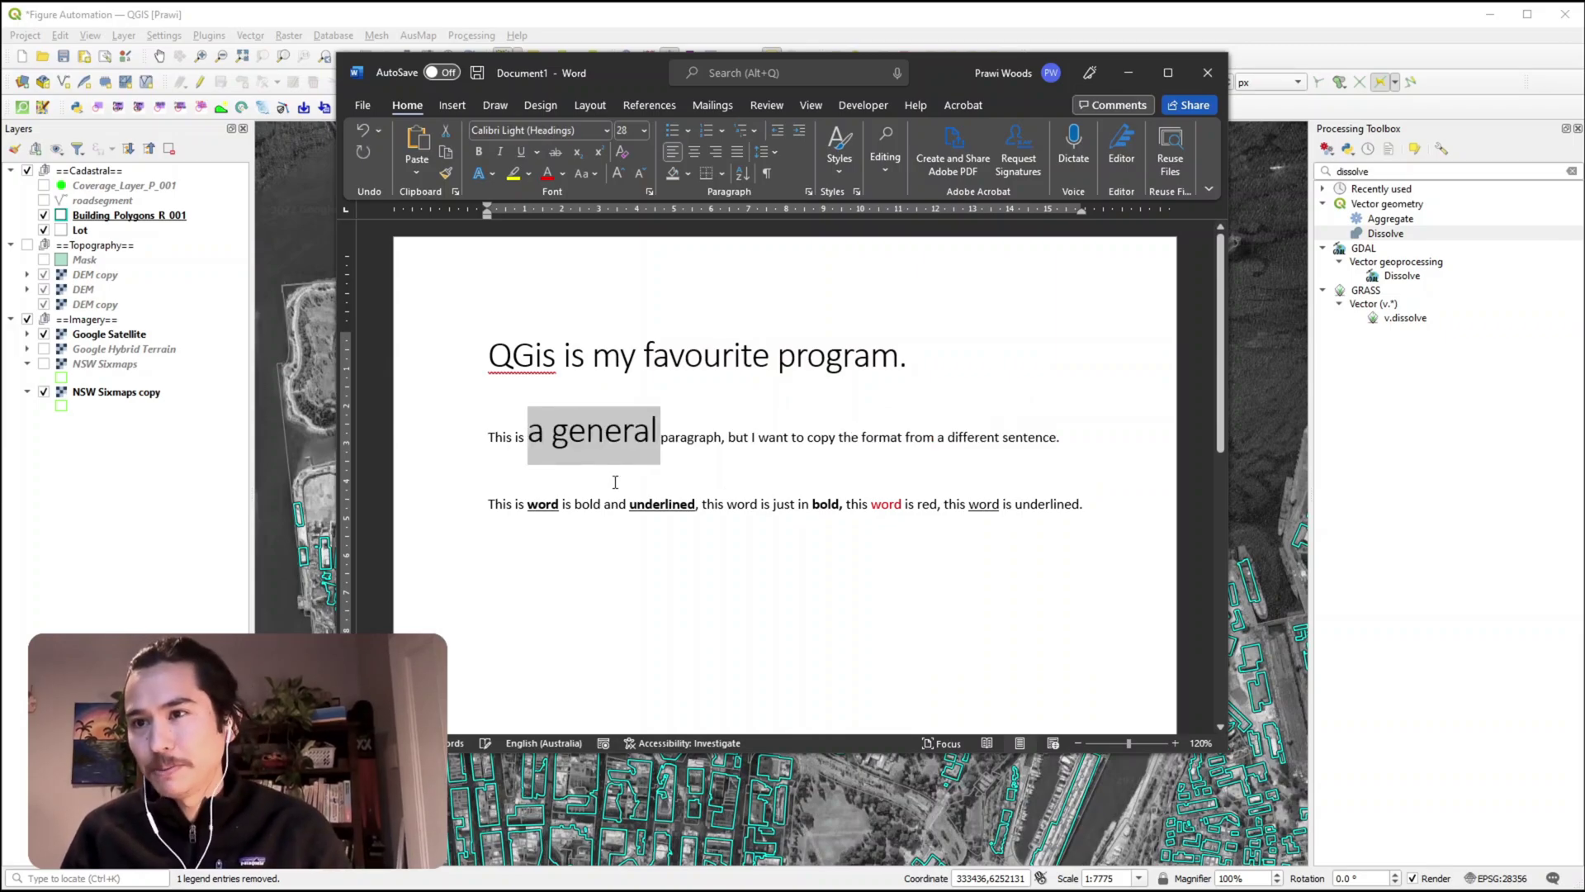
pyautogui.moveTo(1108, 453); pyautogui.dragTo(465, 463)
pyautogui.hotkey('ctrl', 'shift', 'v')
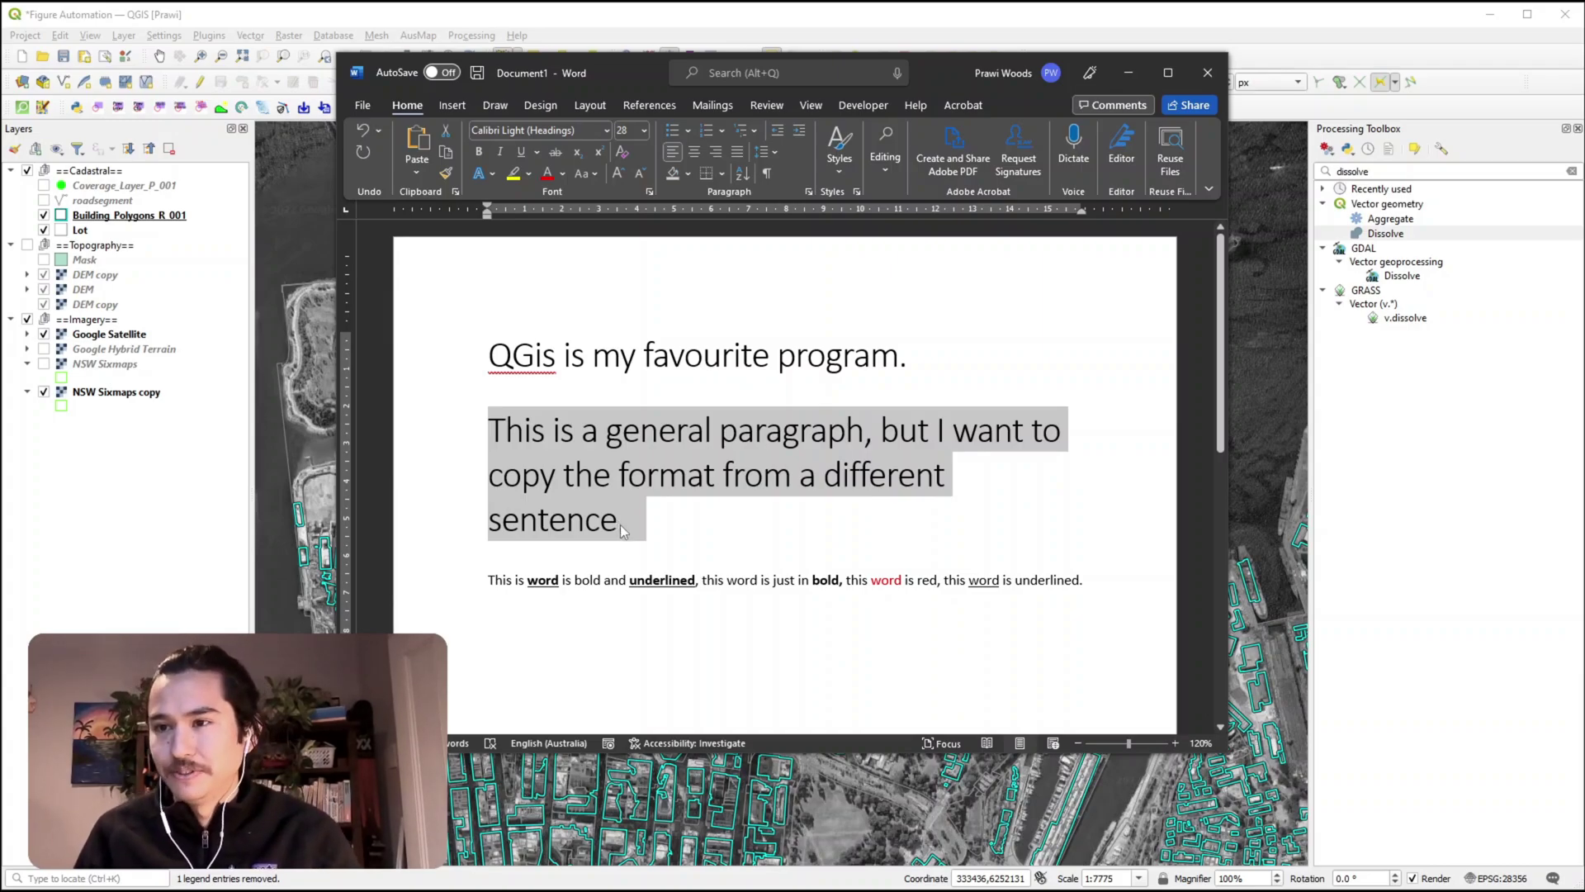
# - Apply the bold underlined word's format, then the red word's format, to the general paragraph
pyautogui.click(653, 581)
pyautogui.moveTo(626, 517); pyautogui.dragTo(484, 416)
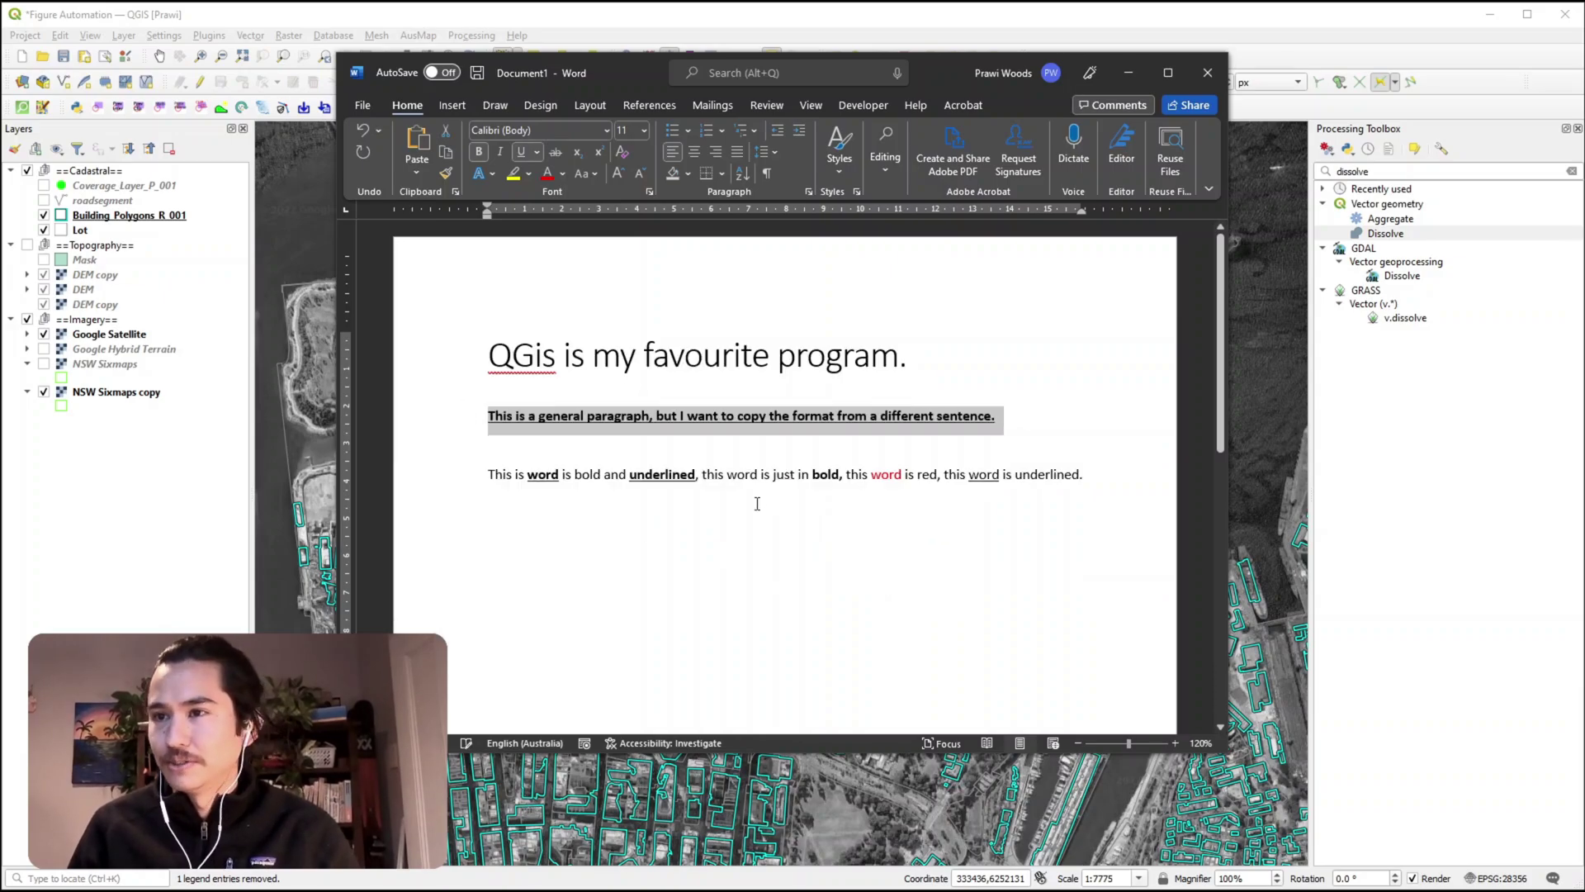
pyautogui.moveTo(1009, 415); pyautogui.dragTo(488, 415)
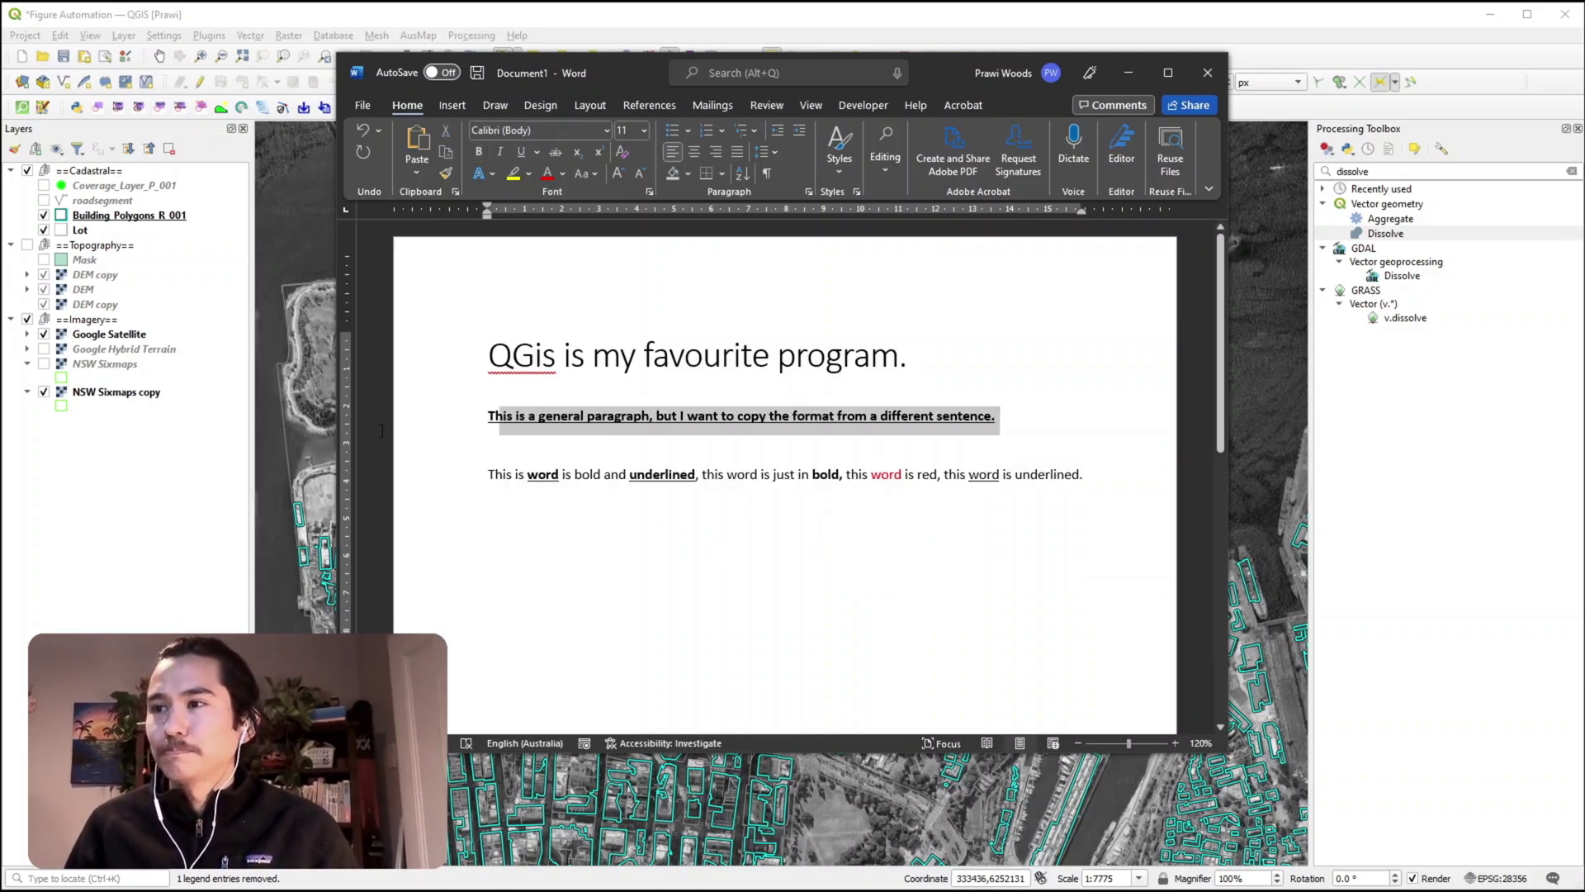
pyautogui.hotkey('ctrl', 'shift', 'v')
# - Try the bold word's format on the paragraph, then return it to plain regular text
pyautogui.moveTo(1046, 414); pyautogui.dragTo(447, 432)
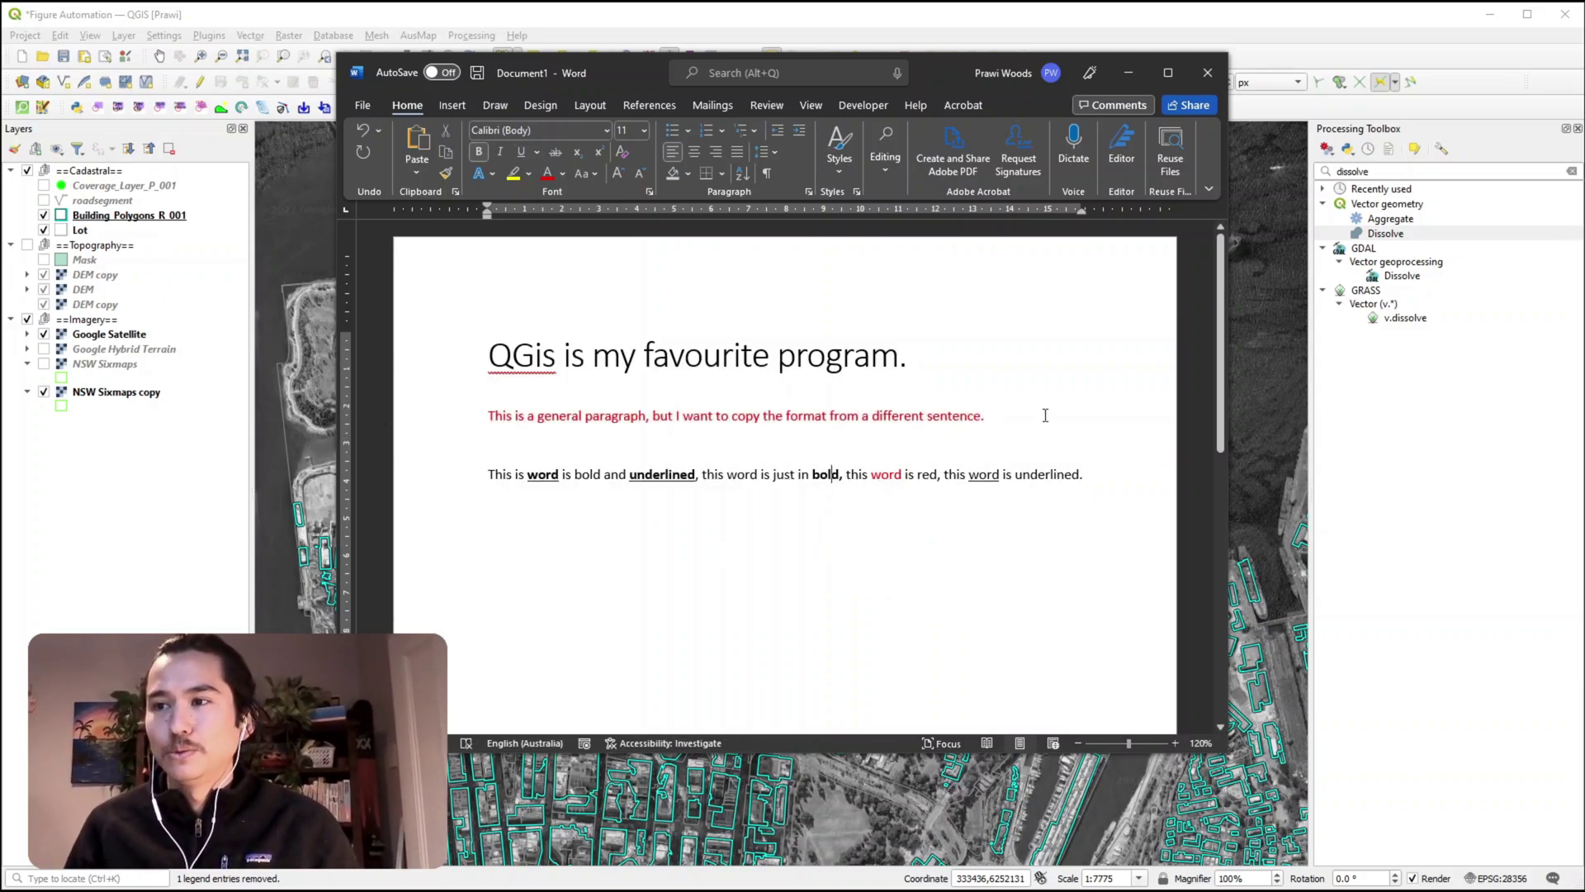
pyautogui.click(729, 478)
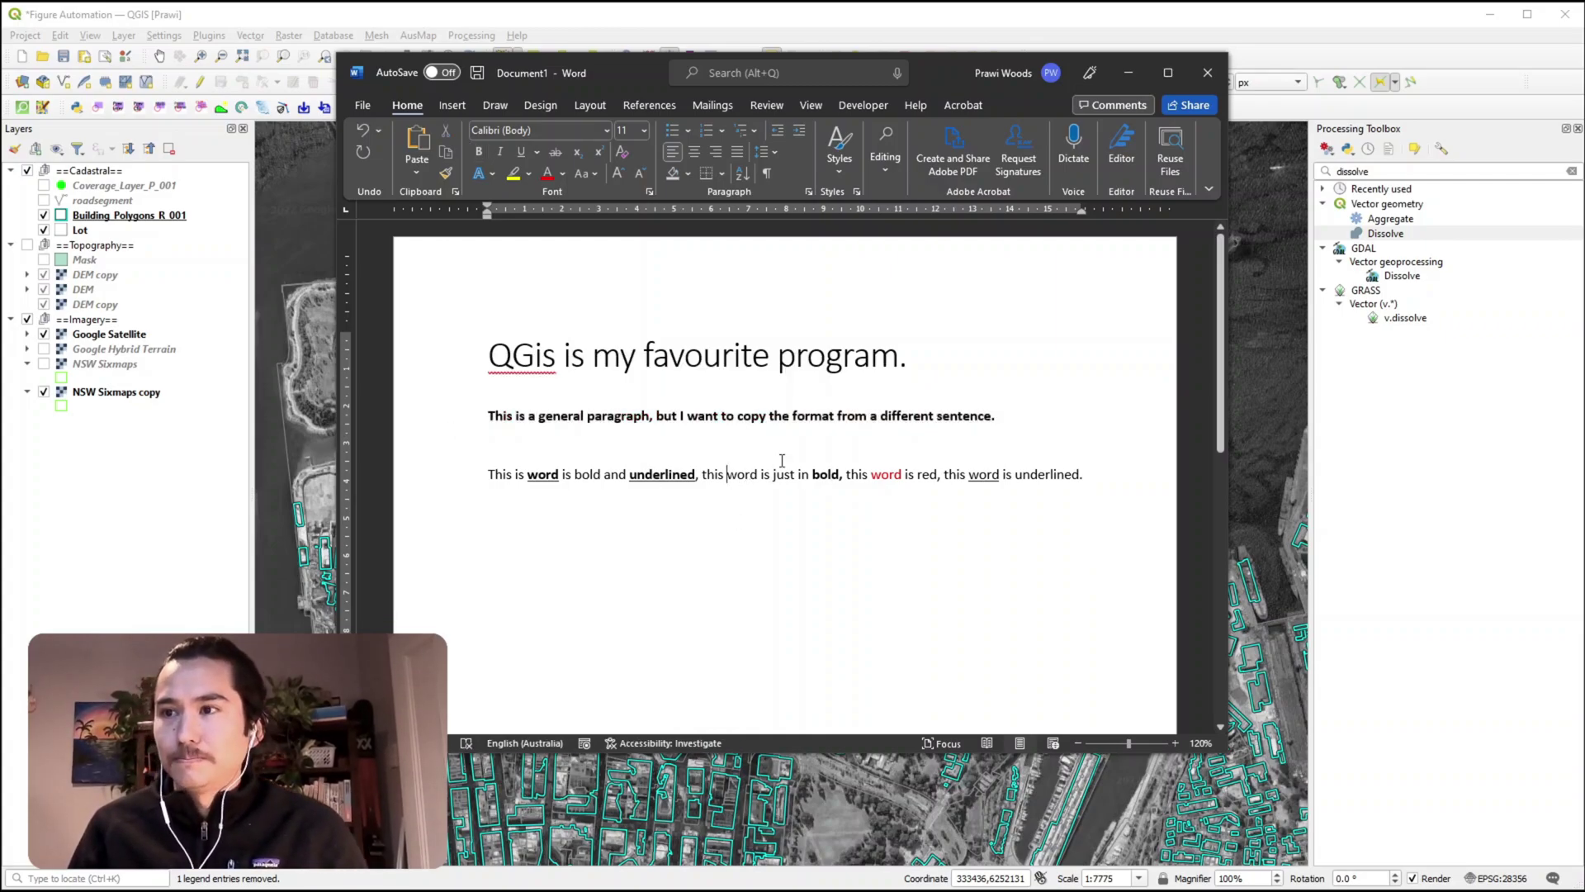
pyautogui.moveTo(1014, 418); pyautogui.dragTo(450, 412)
pyautogui.hotkey('ctrl', 'b')
pyautogui.click(582, 465)
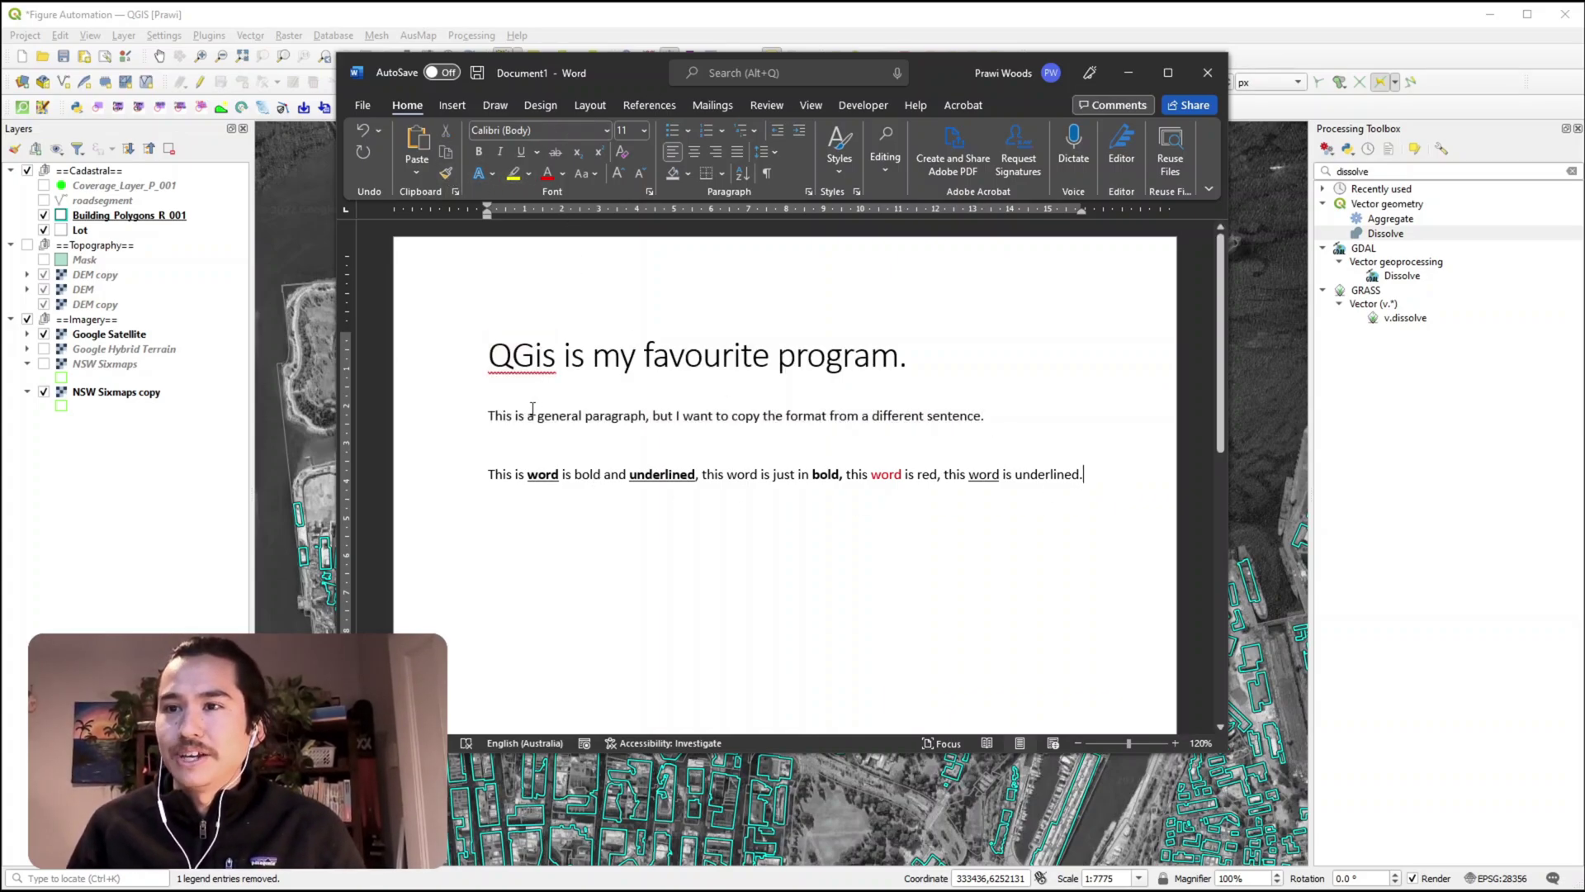
# - Apply the plain body text formatting to the title sentence
pyautogui.click(446, 173)
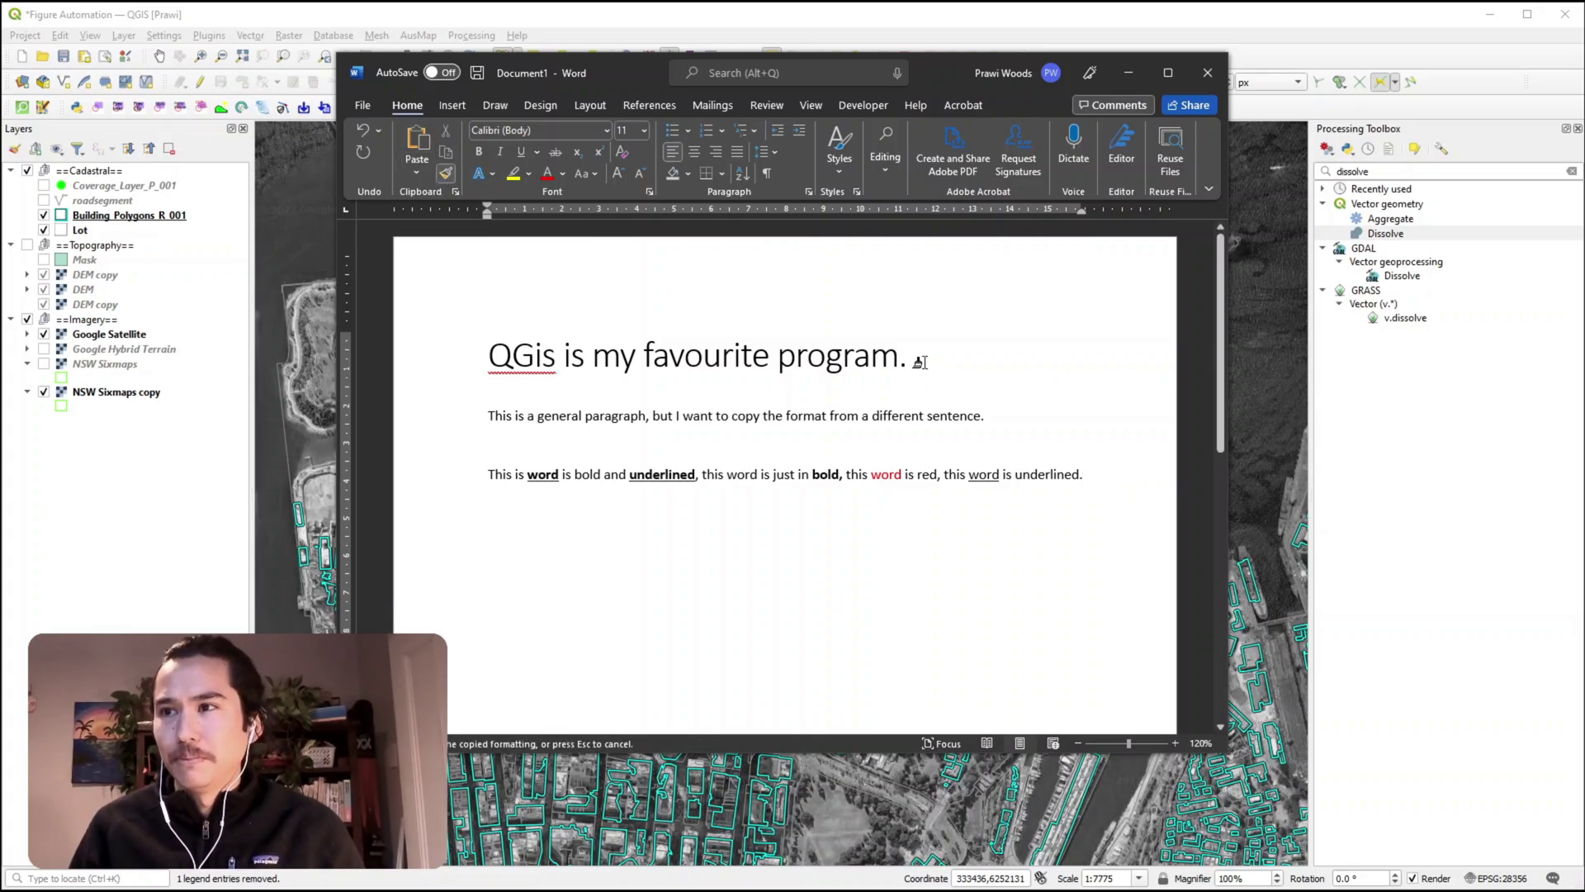
pyautogui.moveTo(917, 357); pyautogui.dragTo(483, 393)
pyautogui.click(618, 400)
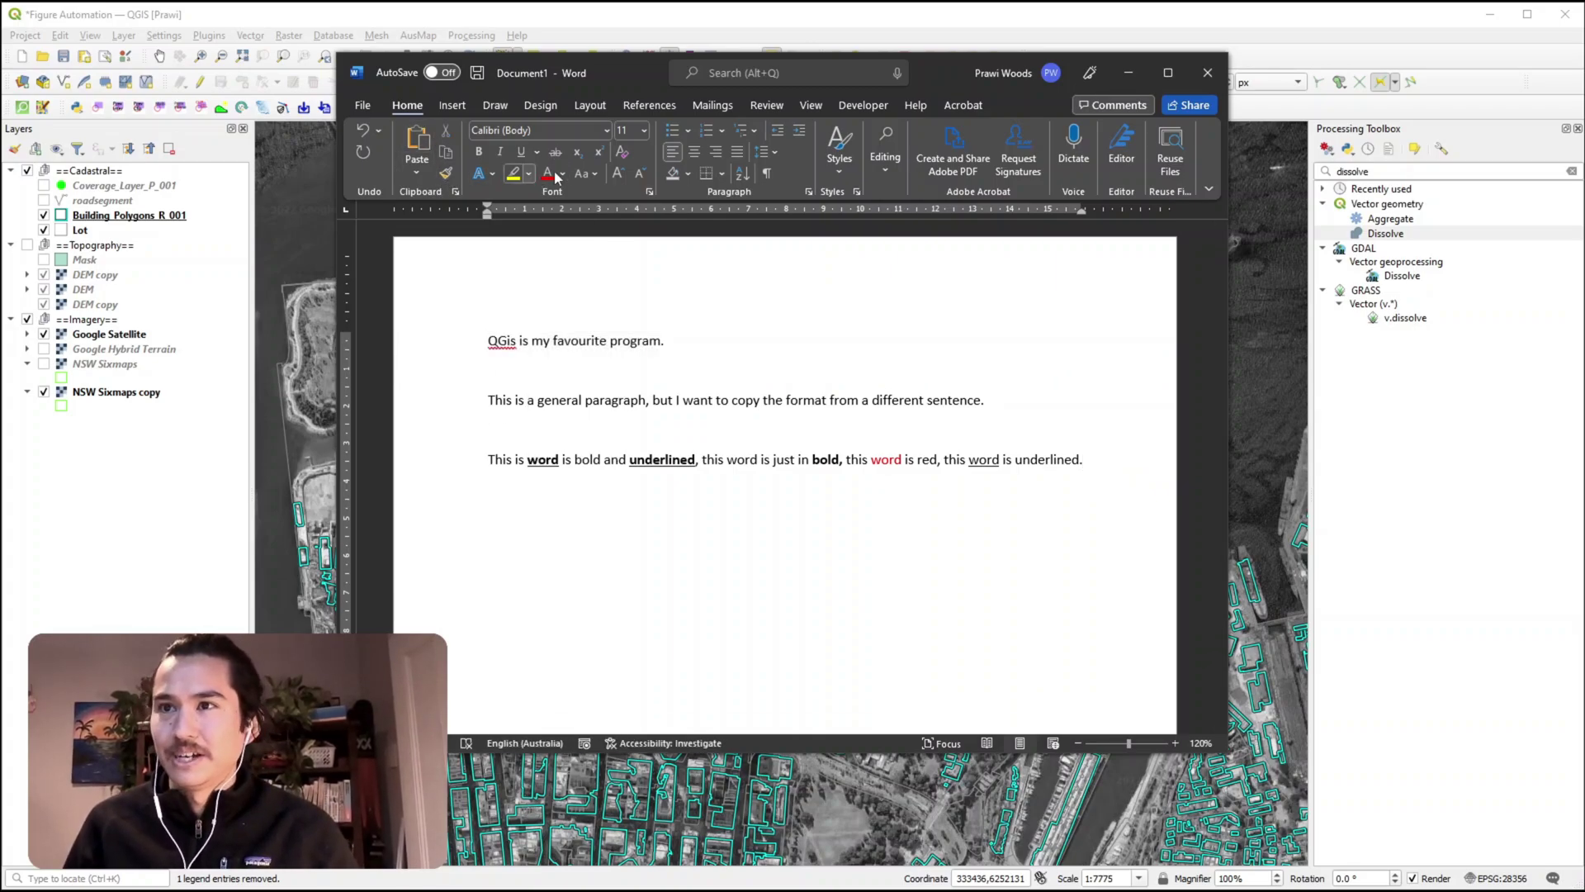
pyautogui.click(963, 104)
pyautogui.click(810, 105)
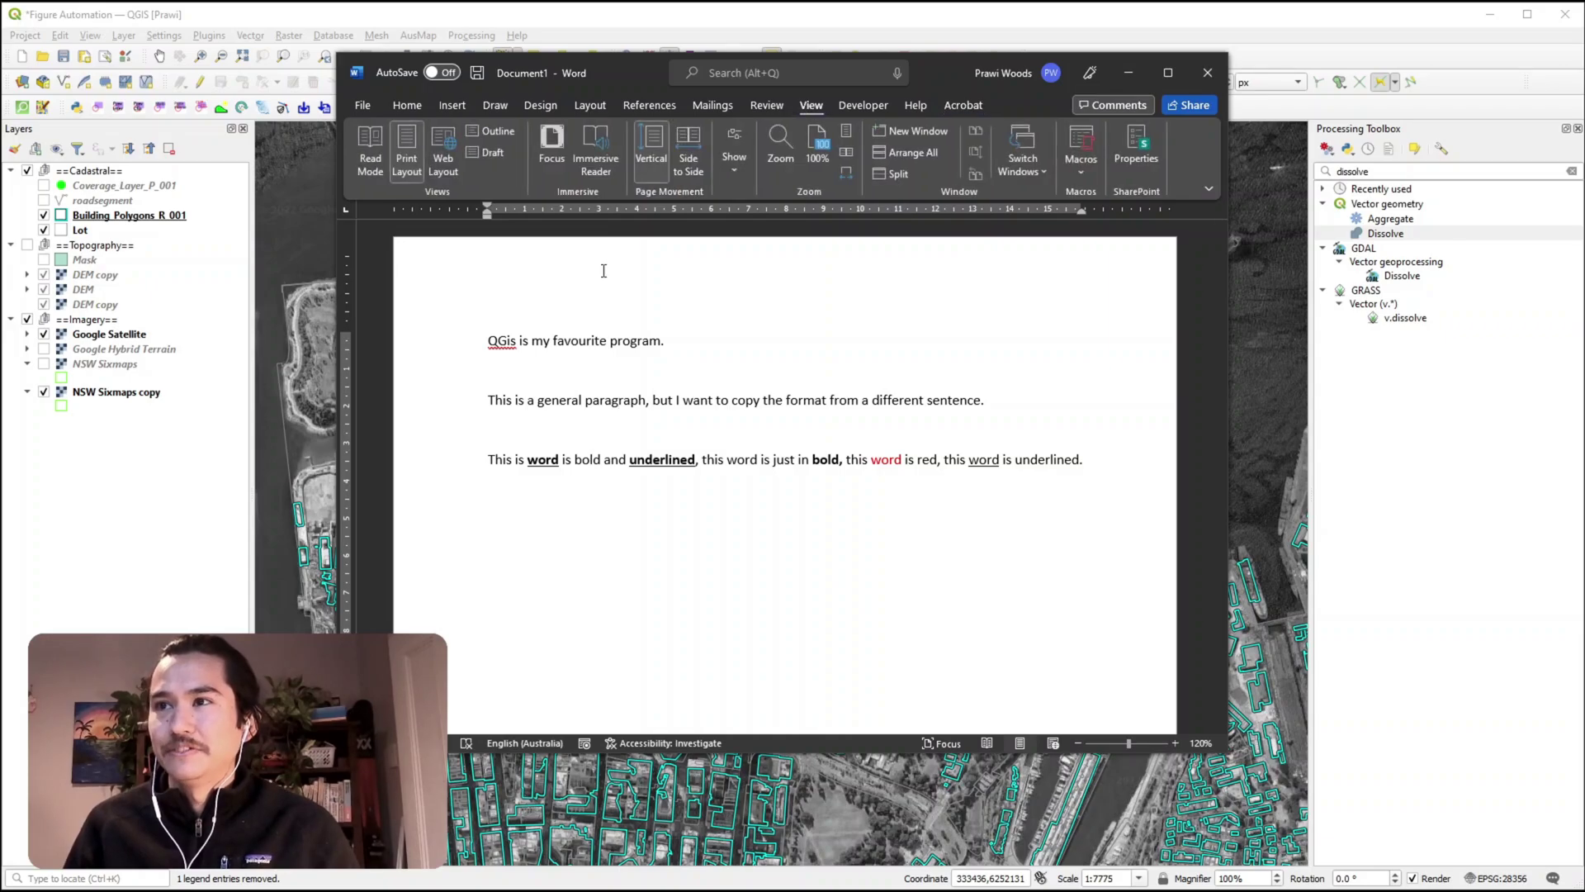
pyautogui.click(406, 104)
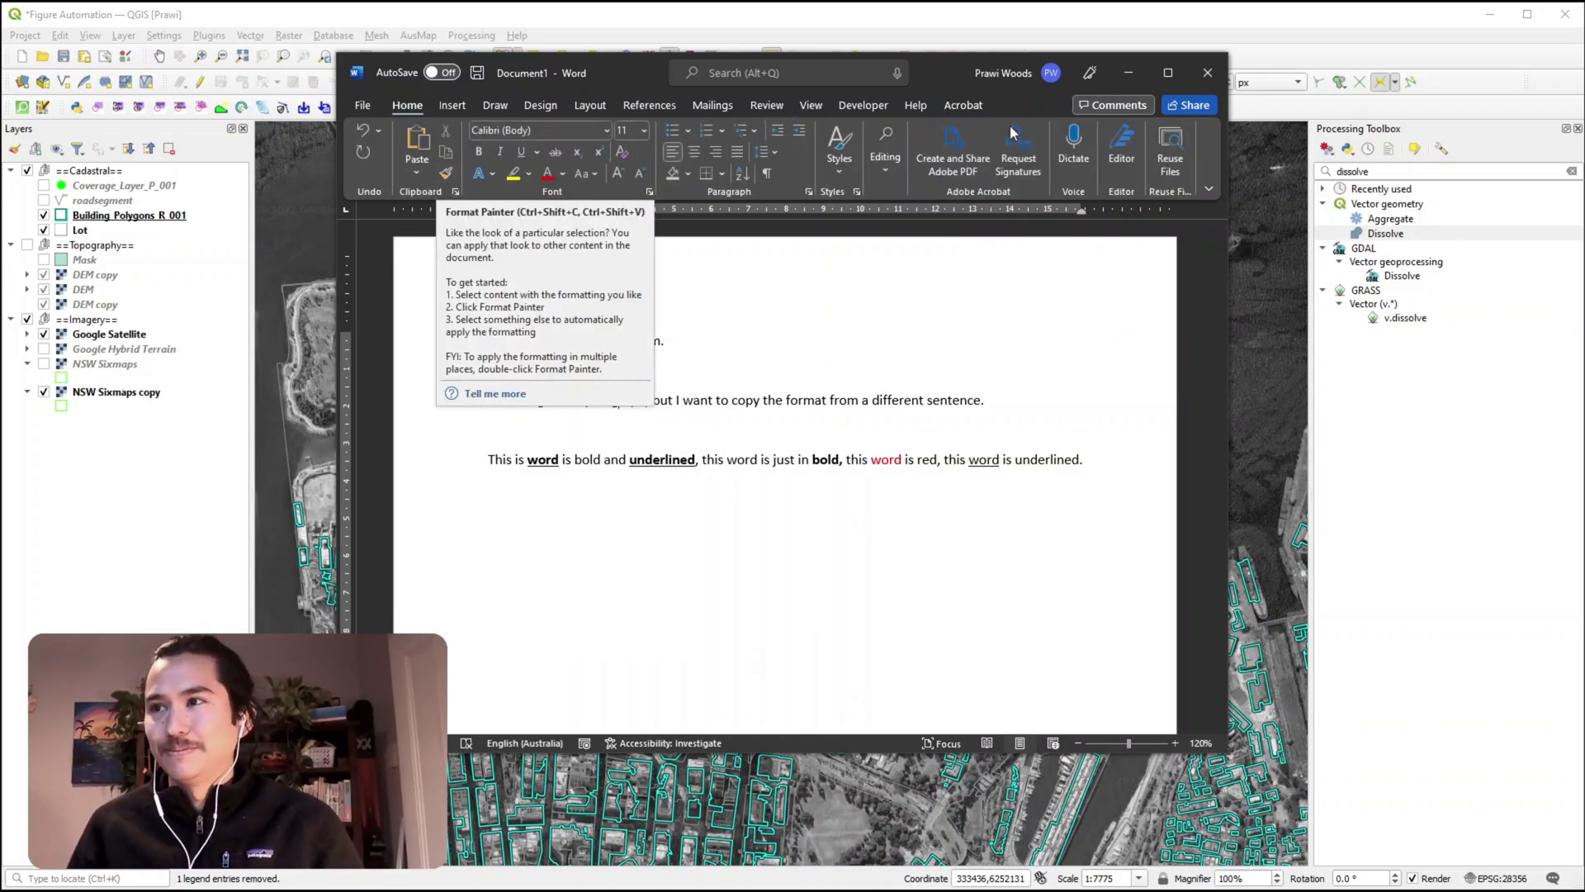
# - Make the whole general paragraph bold, using the word 'bold' as the source
pyautogui.click(825, 459)
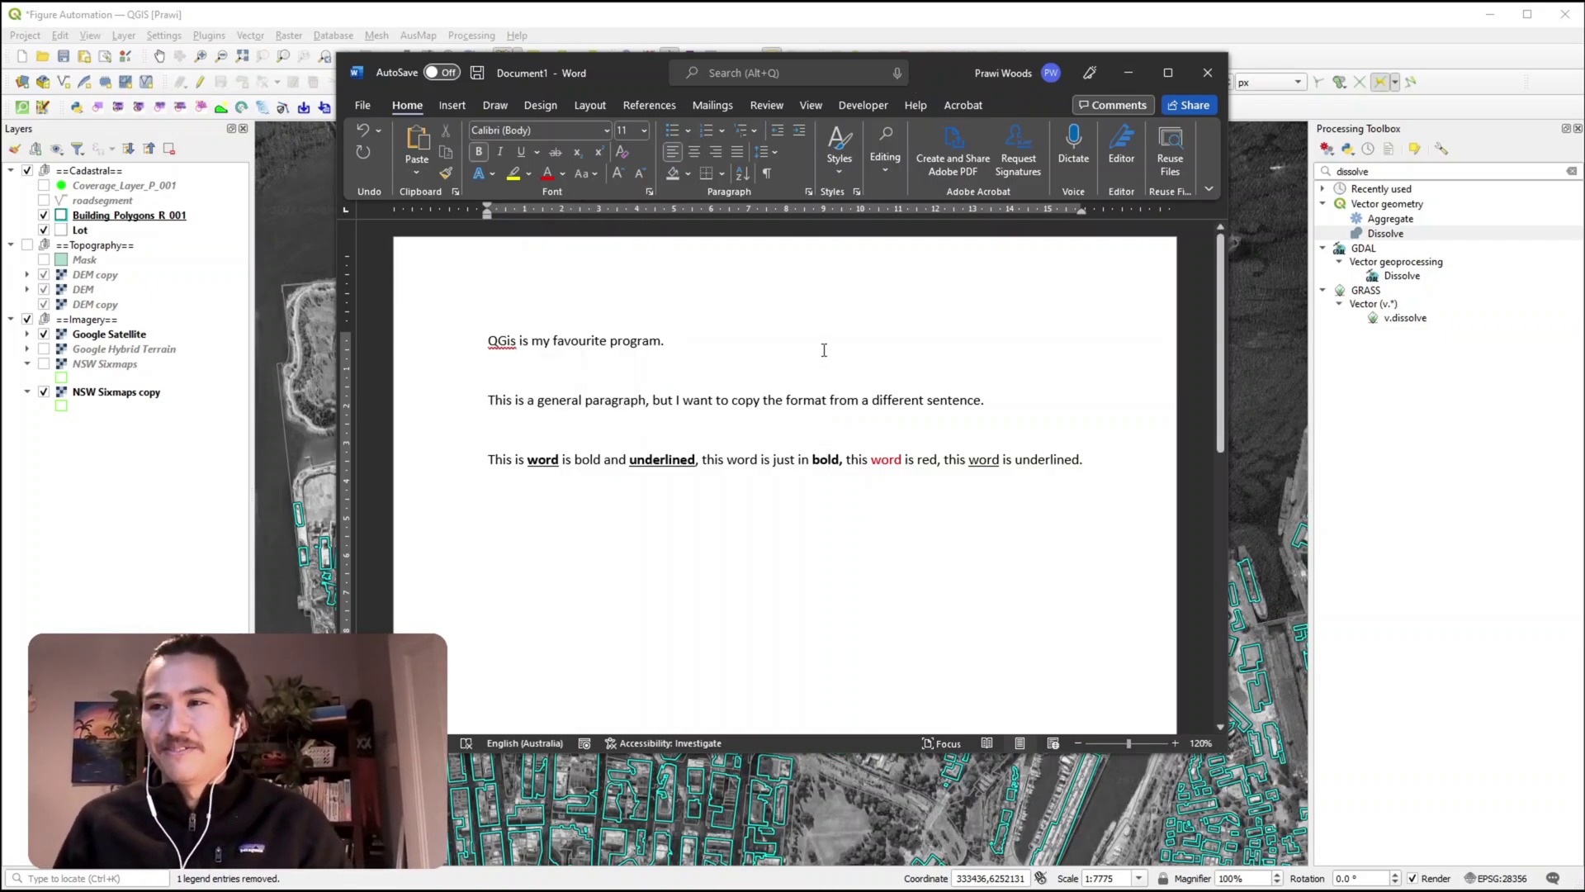
pyautogui.moveTo(1003, 415); pyautogui.dragTo(396, 397)
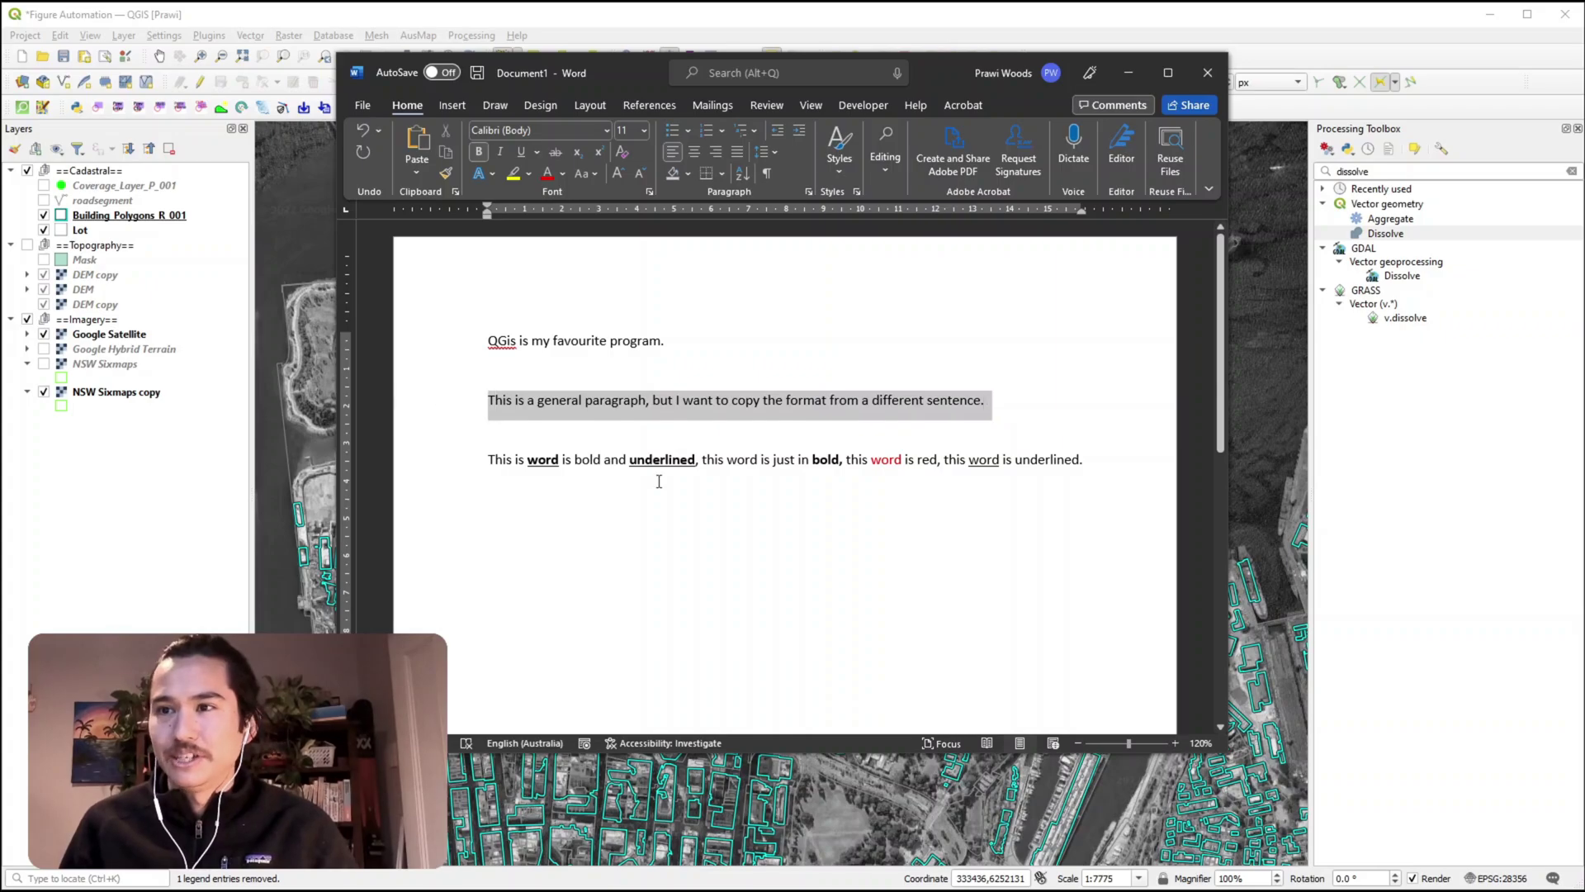
pyautogui.hotkey('ctrl', 'b')
pyautogui.click(658, 480)
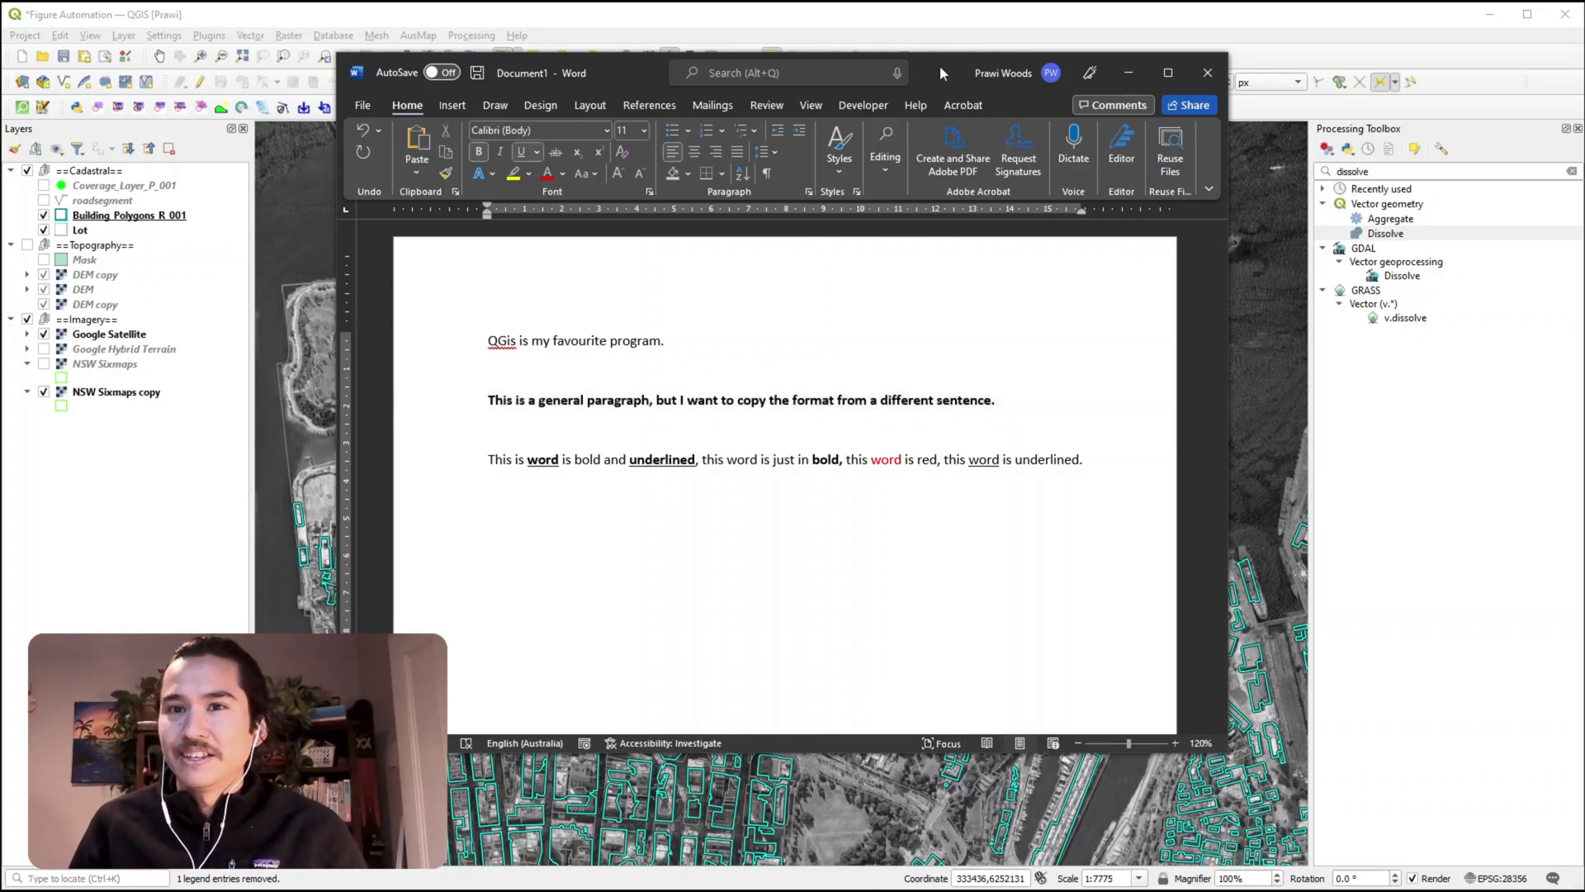
# - Minimise Word and uncheck Google Satellite so the colour NSW Sixmaps imagery shows
pyautogui.click(1127, 72)
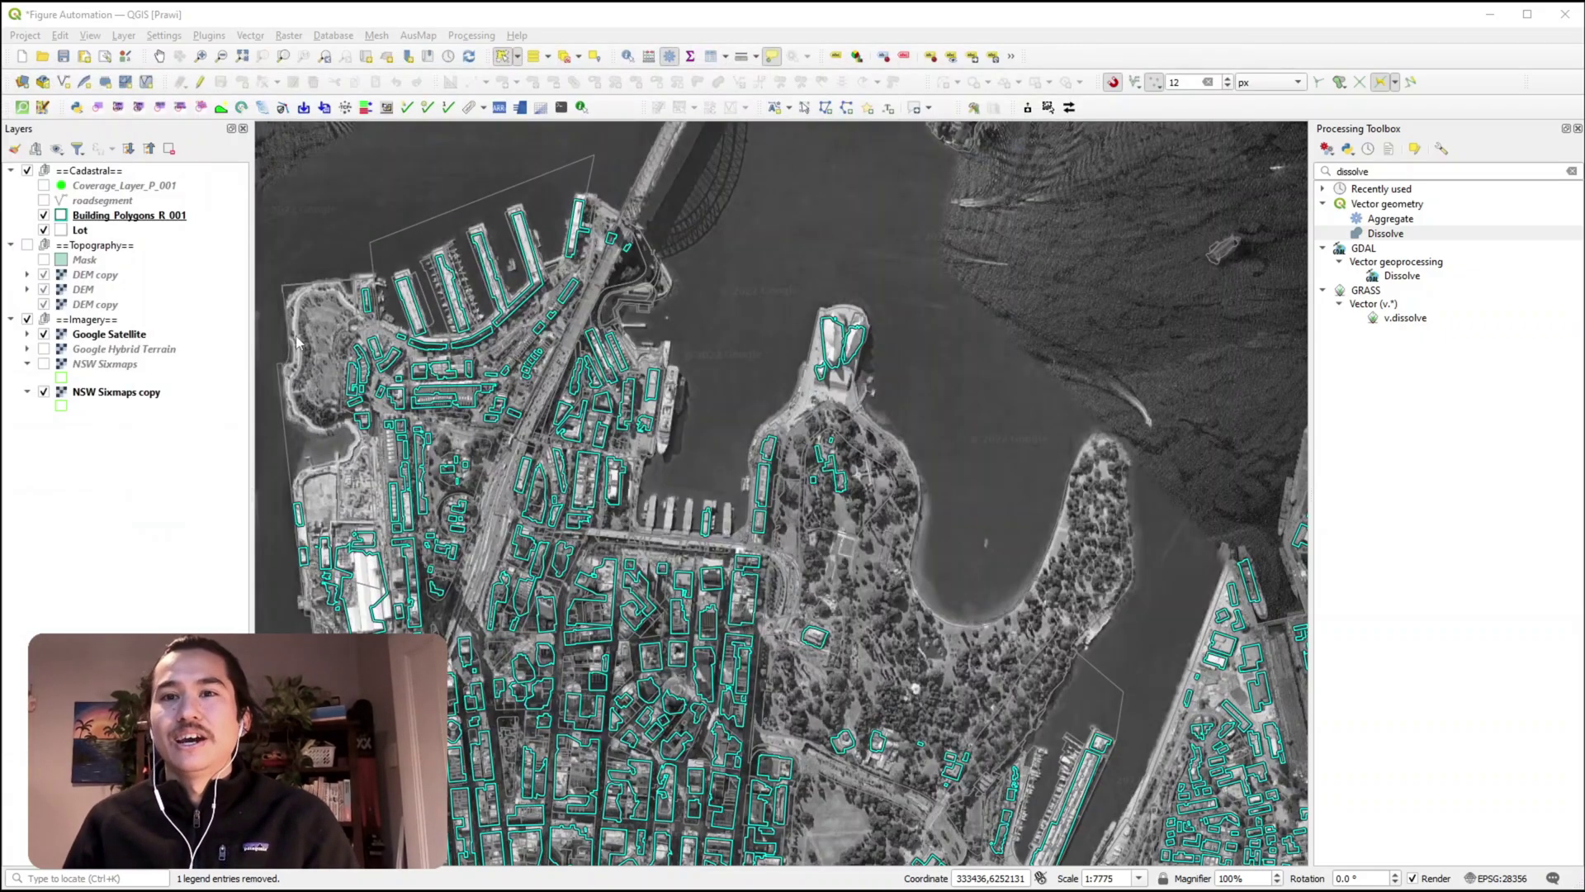
pyautogui.click(147, 351)
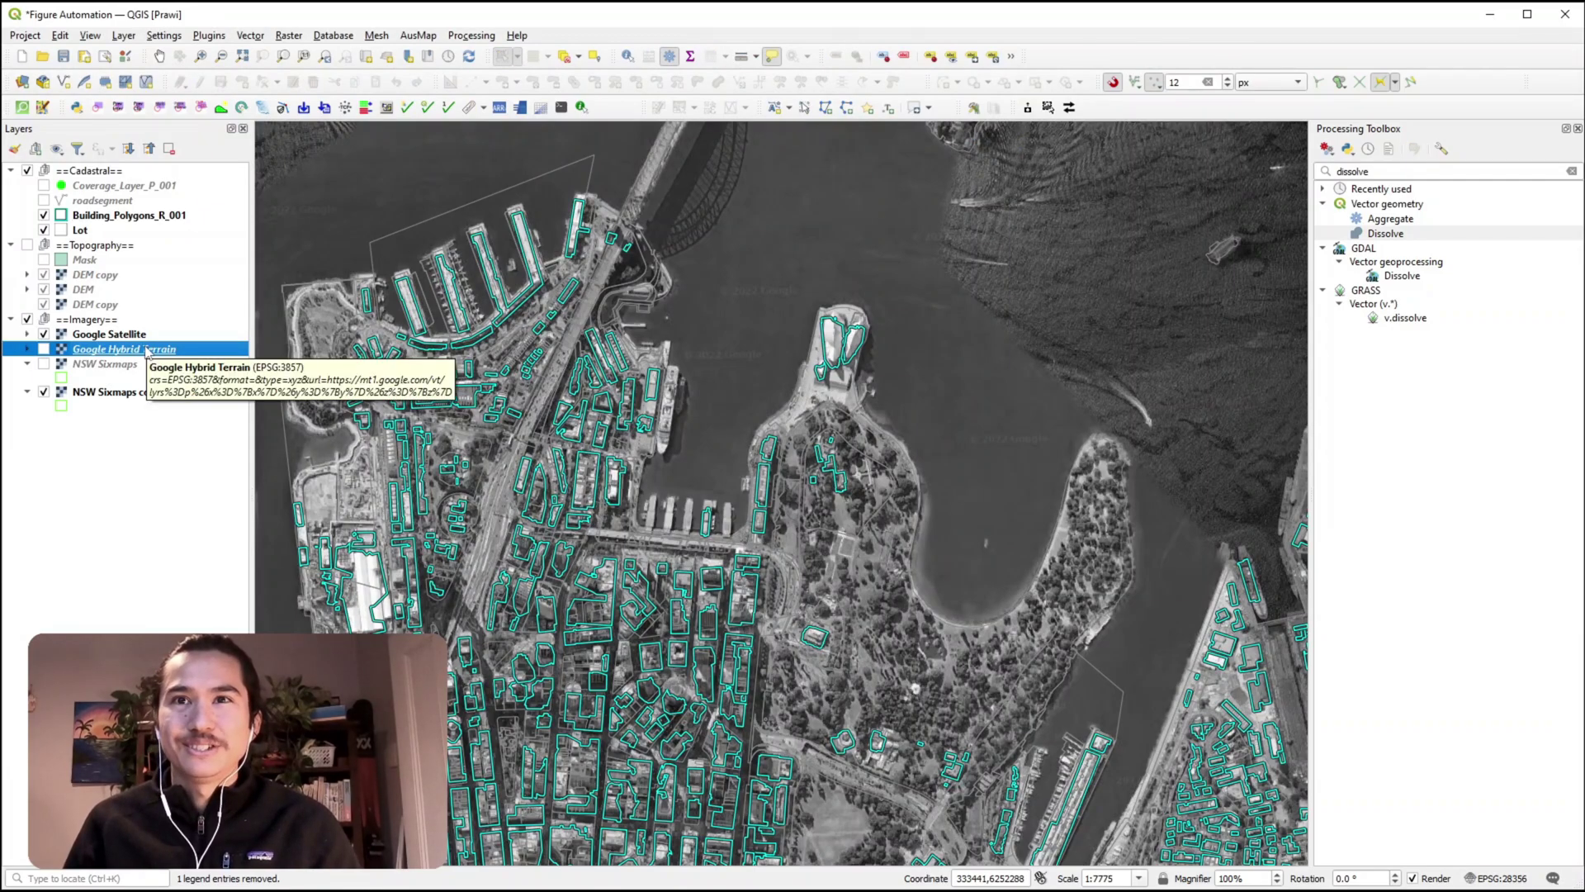
pyautogui.press('Up')
pyautogui.press('space')
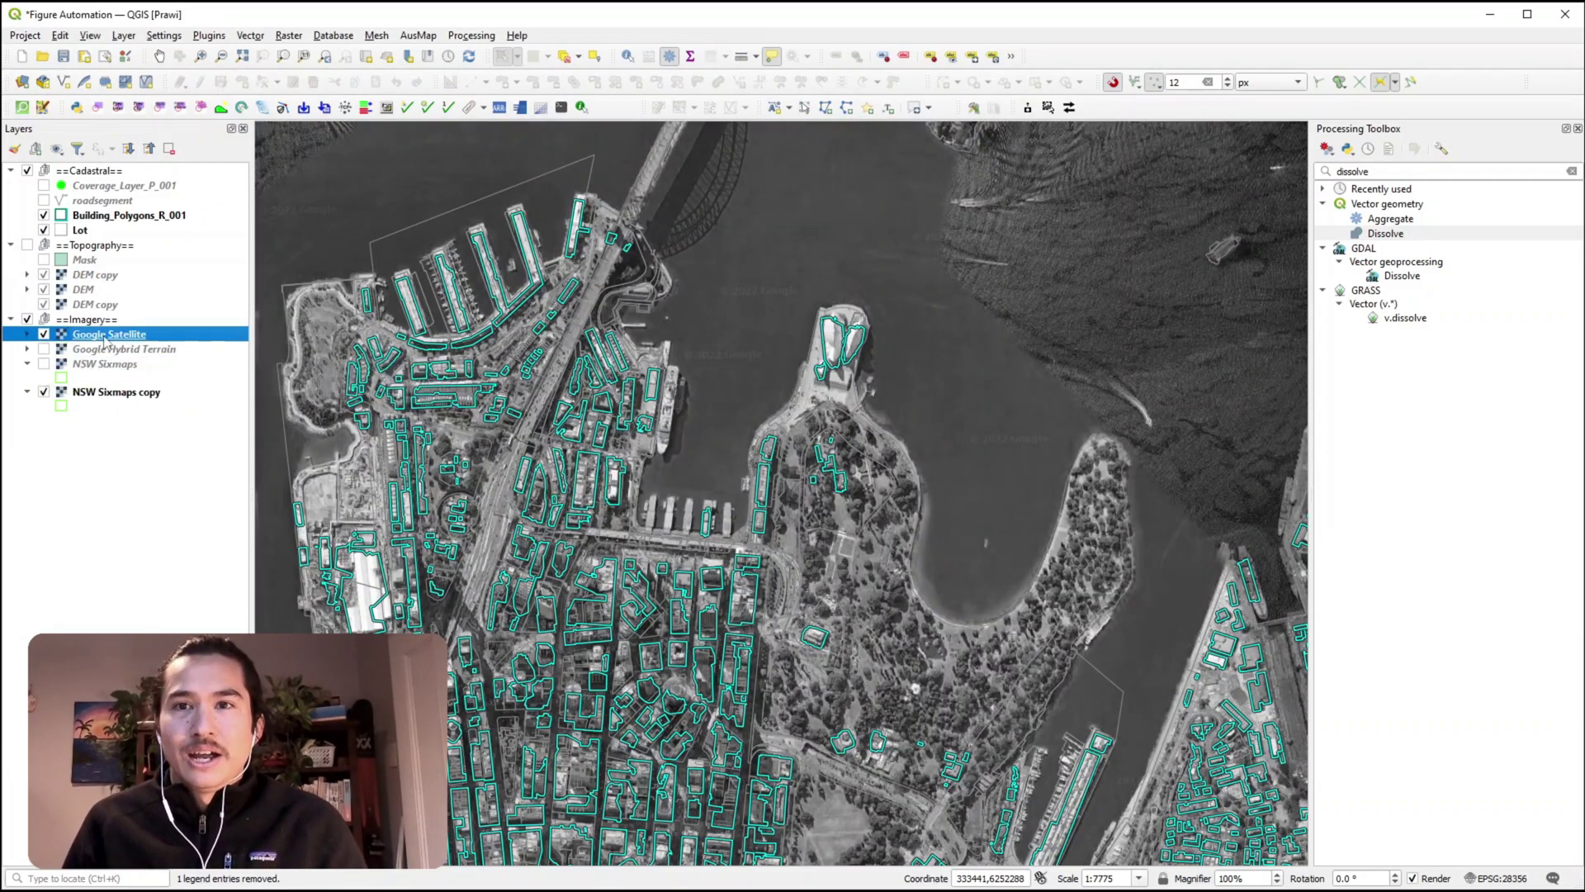
pyautogui.press('Down')
pyautogui.press('space')
pyautogui.press('Up')
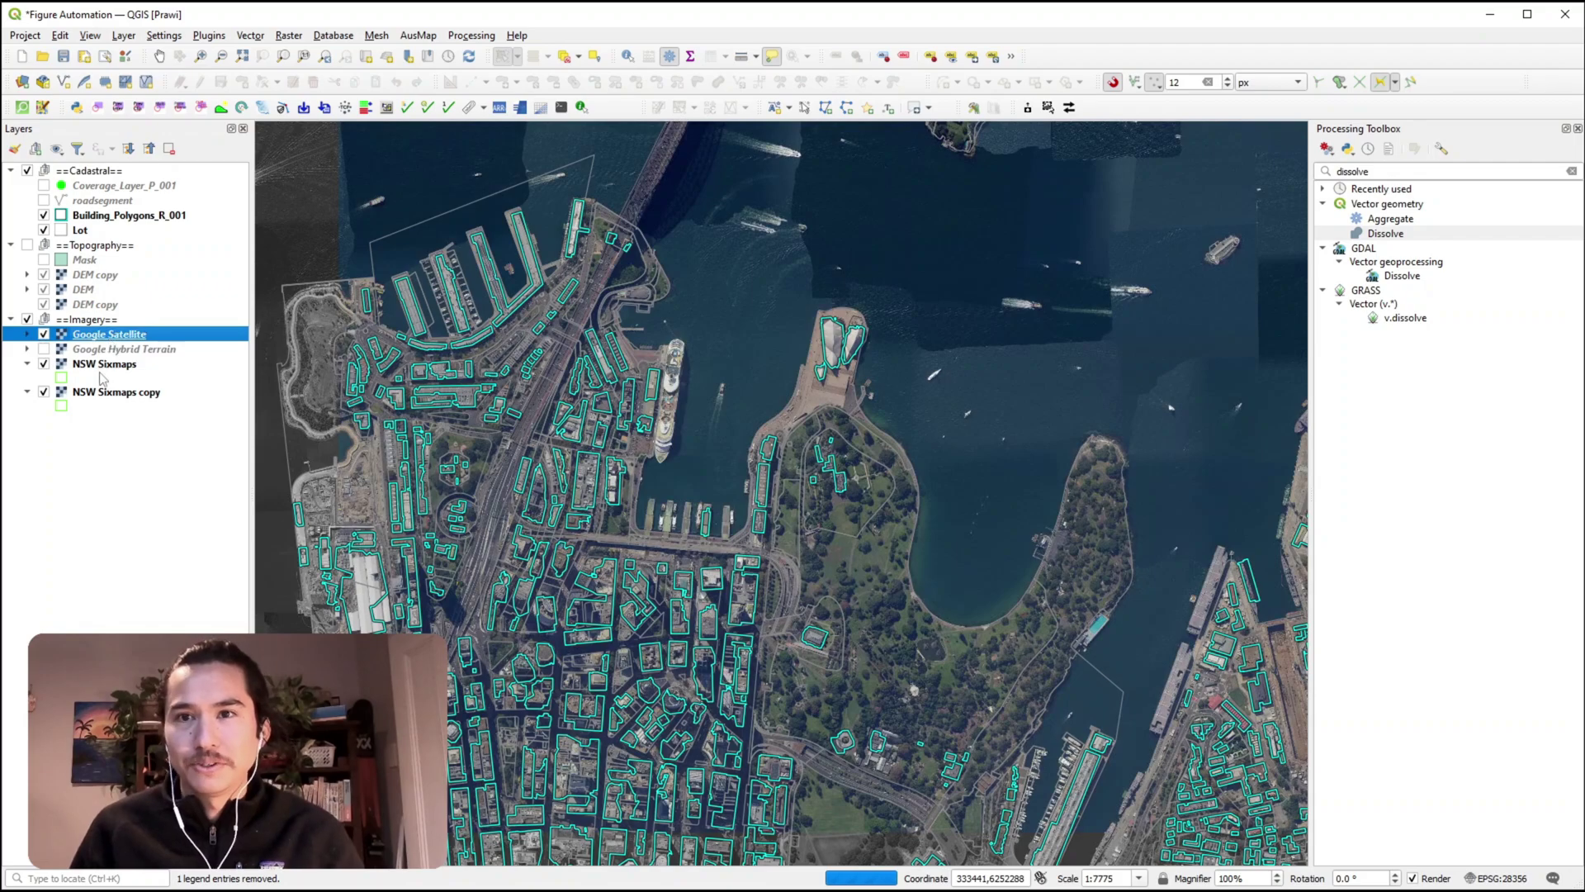
pyautogui.press('space')
pyautogui.click(105, 367)
pyautogui.press('Up')
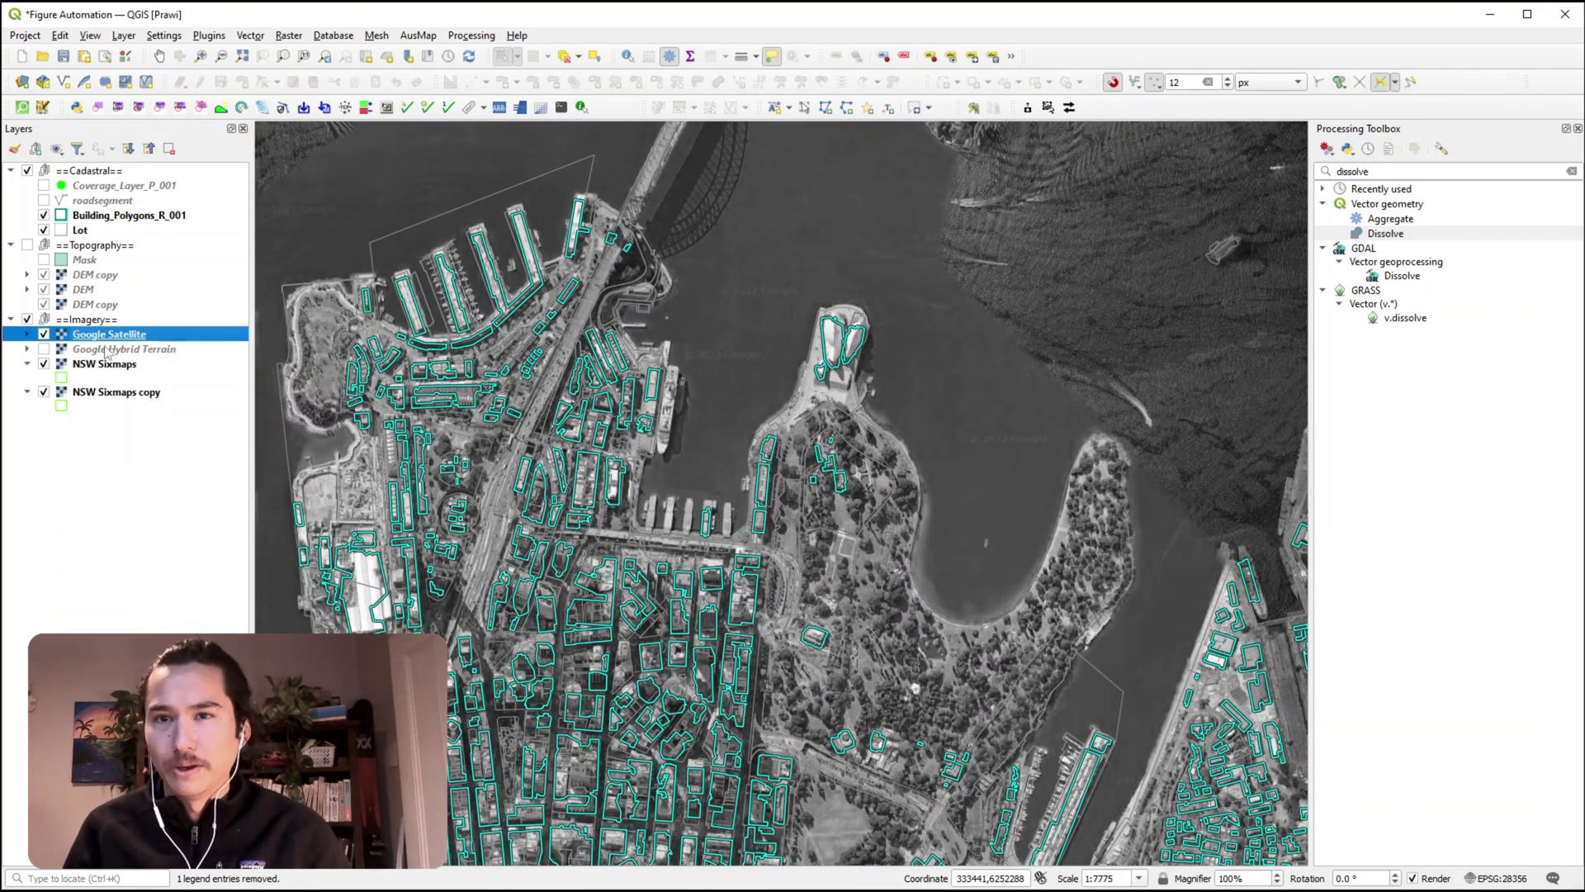
pyautogui.press('space')
pyautogui.press('Down')
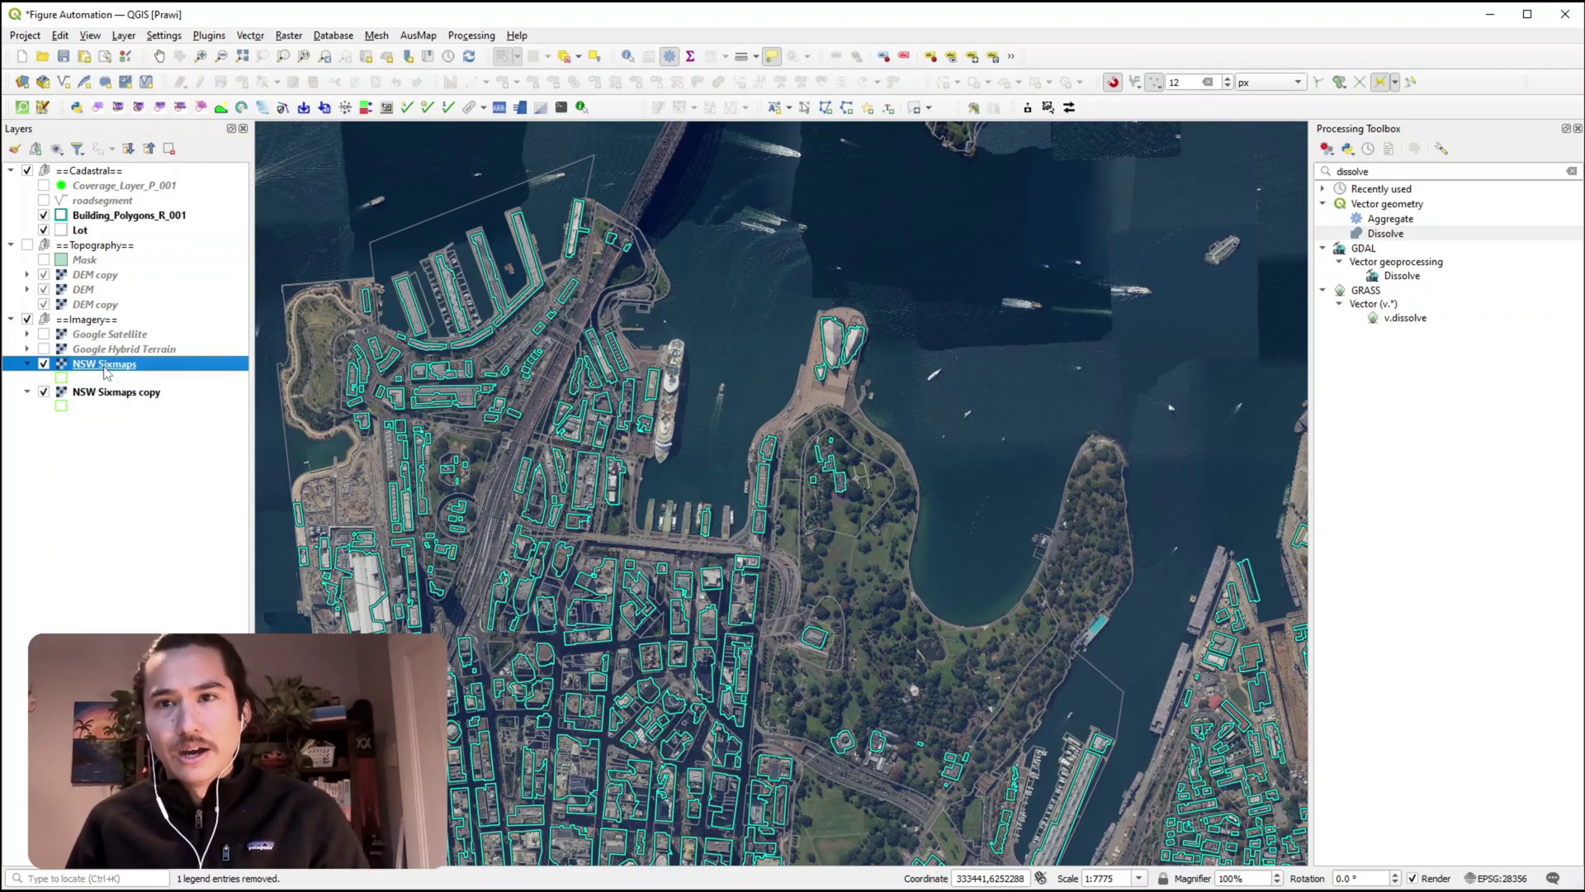
# - Copy the NSW Sixmaps style and paste it onto the Google Satellite layer
pyautogui.rightClick(108, 372)
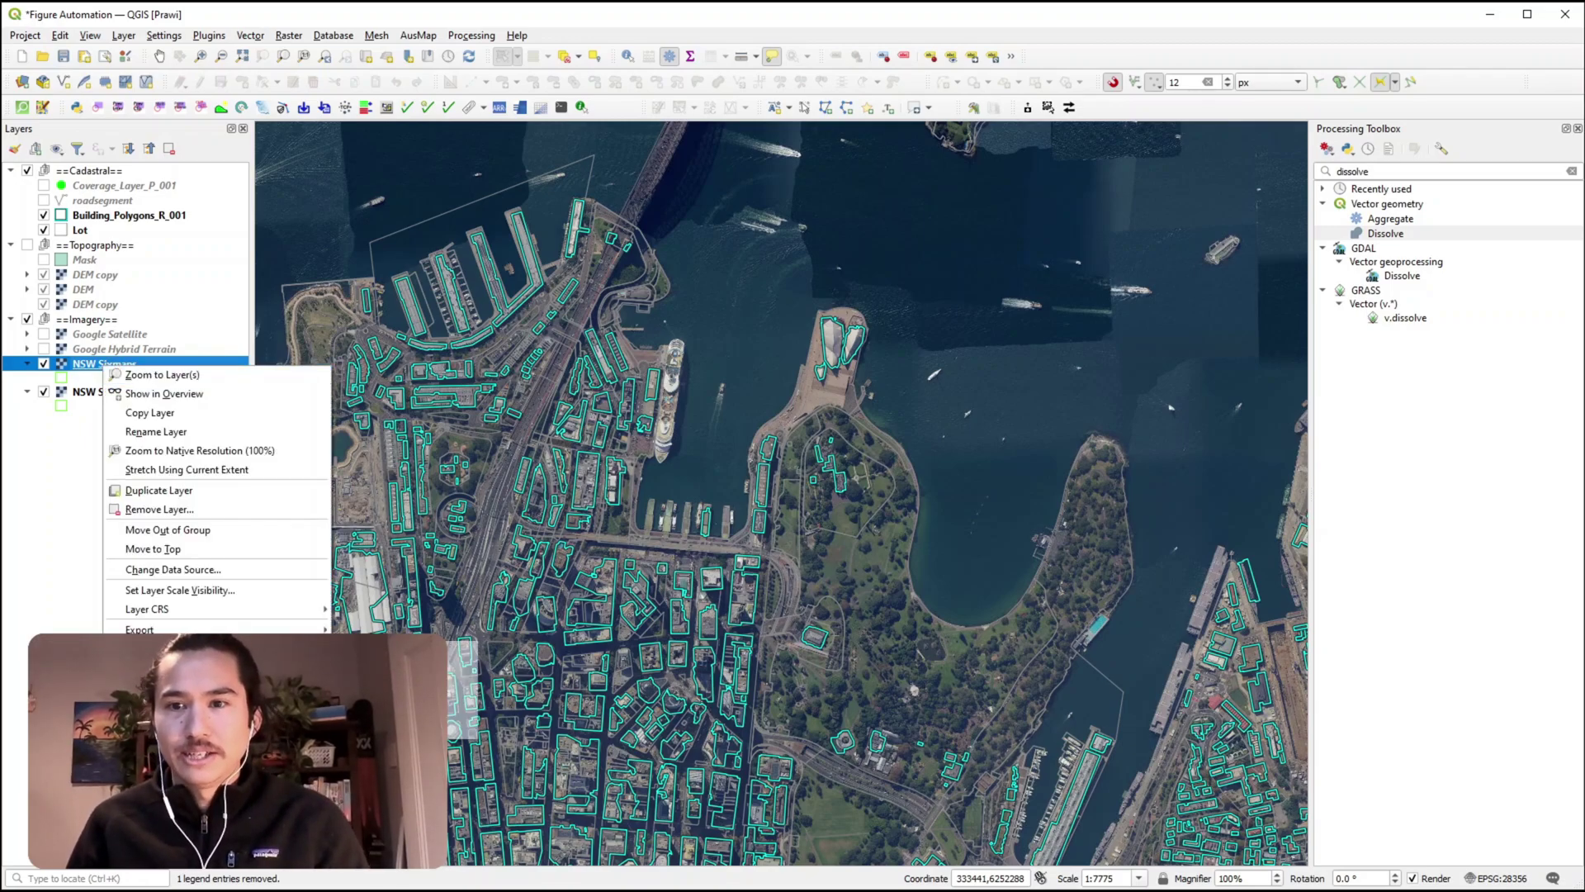
pyautogui.press('Escape')
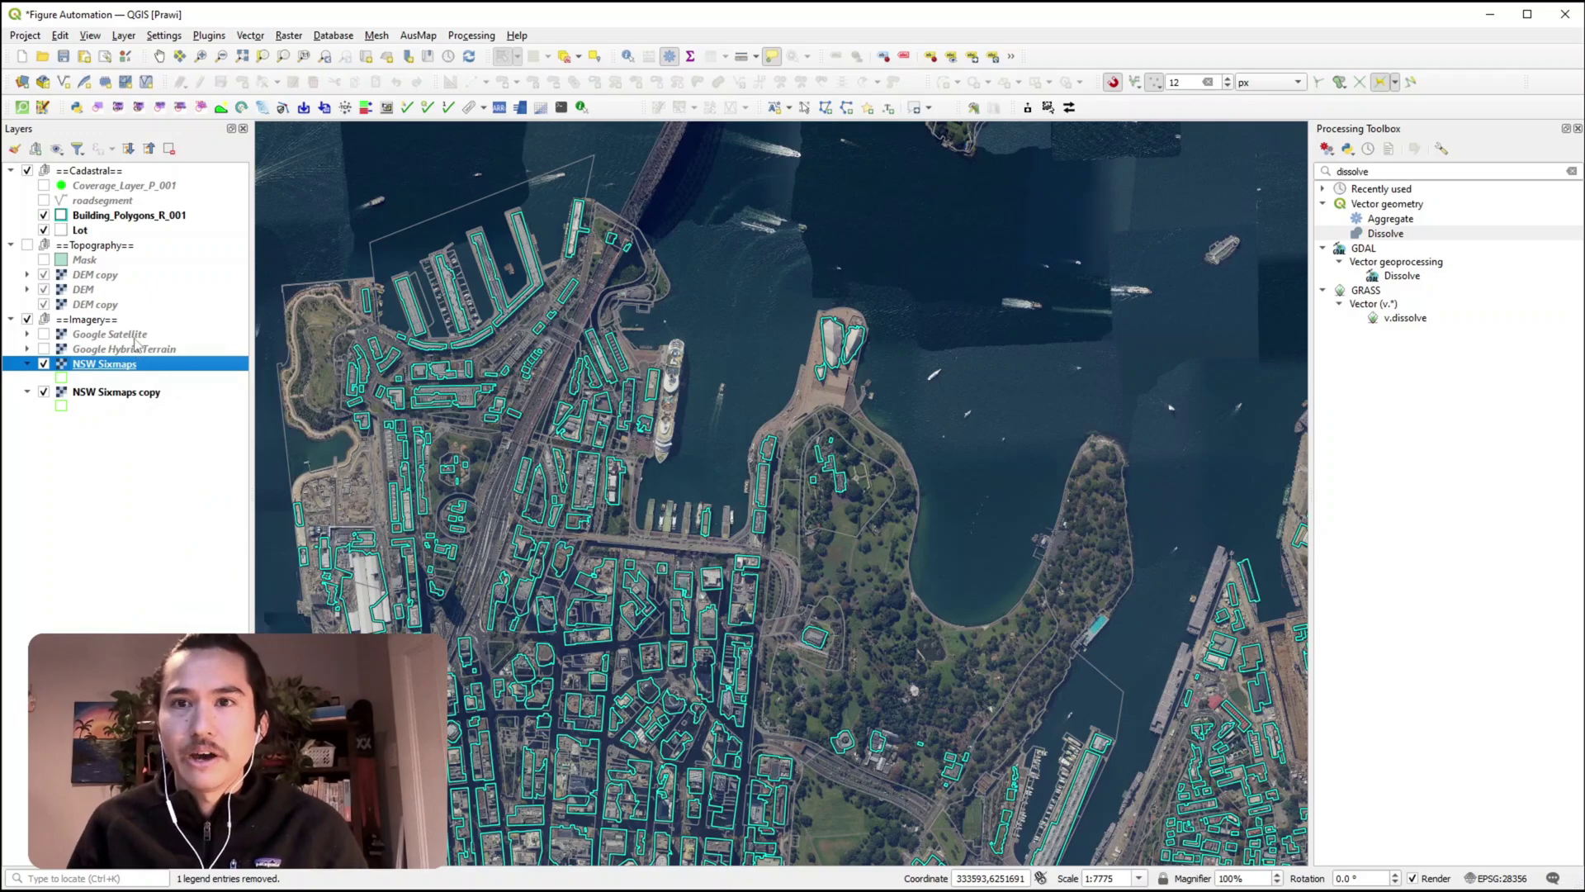
pyautogui.rightClick(141, 336)
pyautogui.click(114, 345)
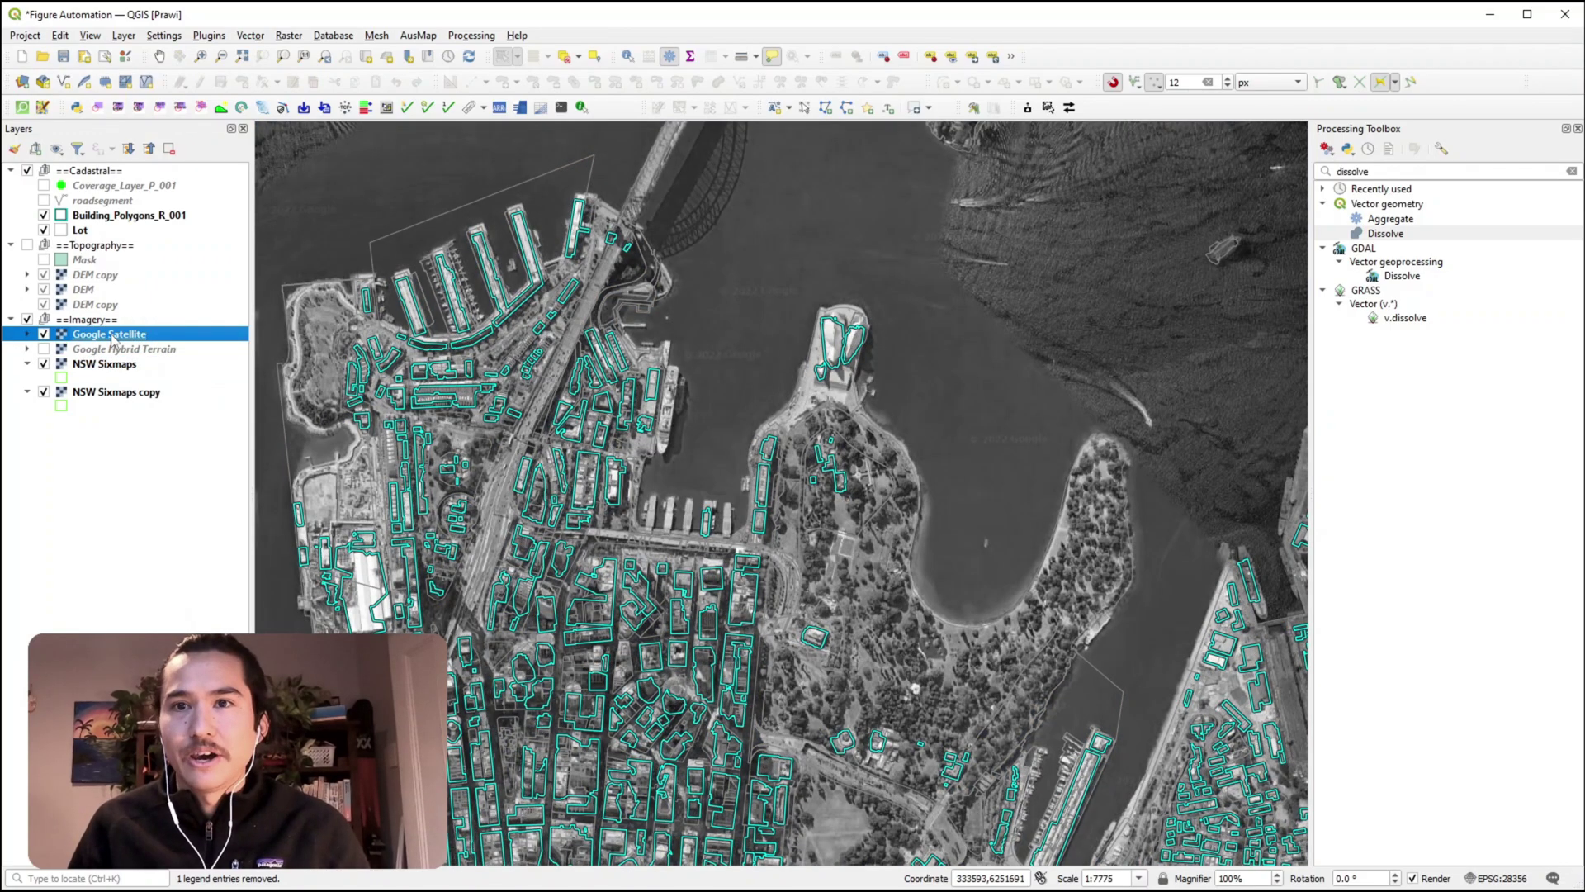
pyautogui.rightClick(112, 335)
pyautogui.moveTo(224, 618)
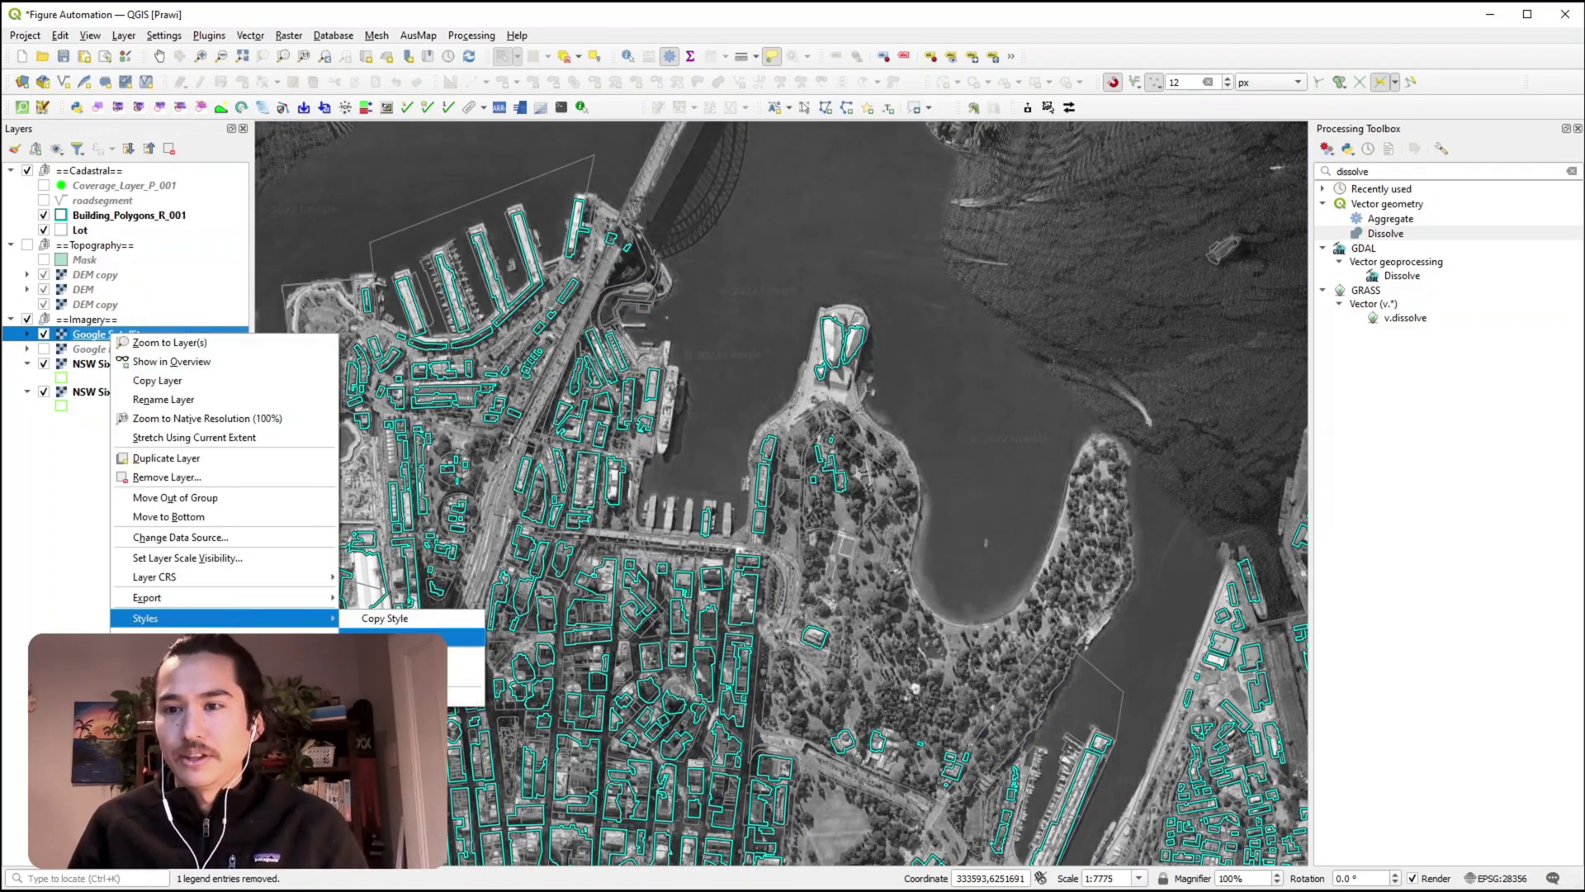
pyautogui.click(372, 617)
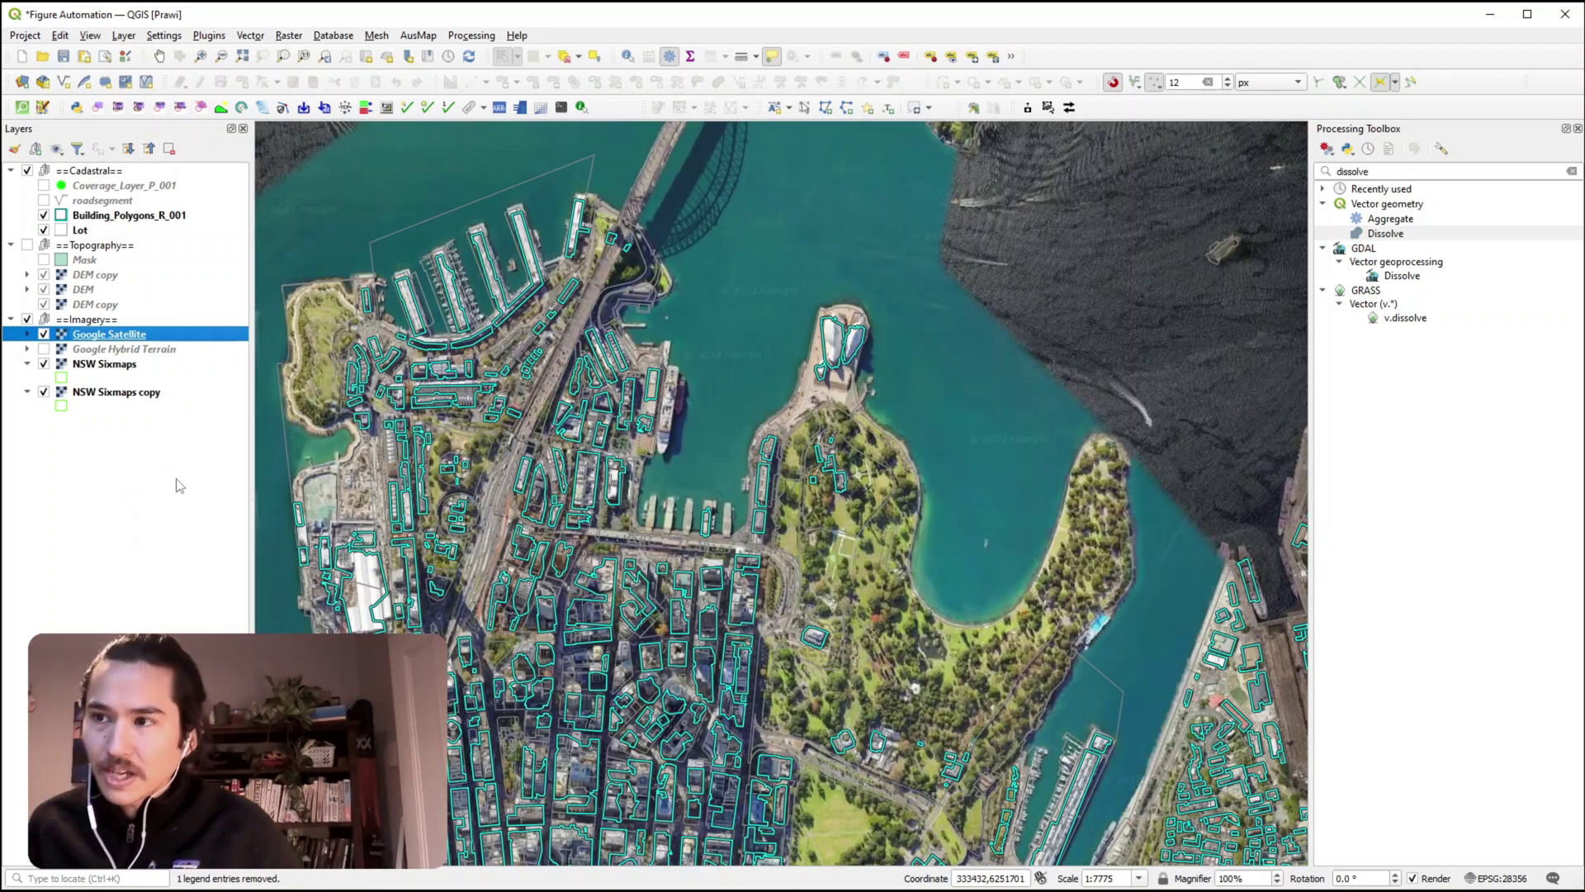
pyautogui.click(154, 437)
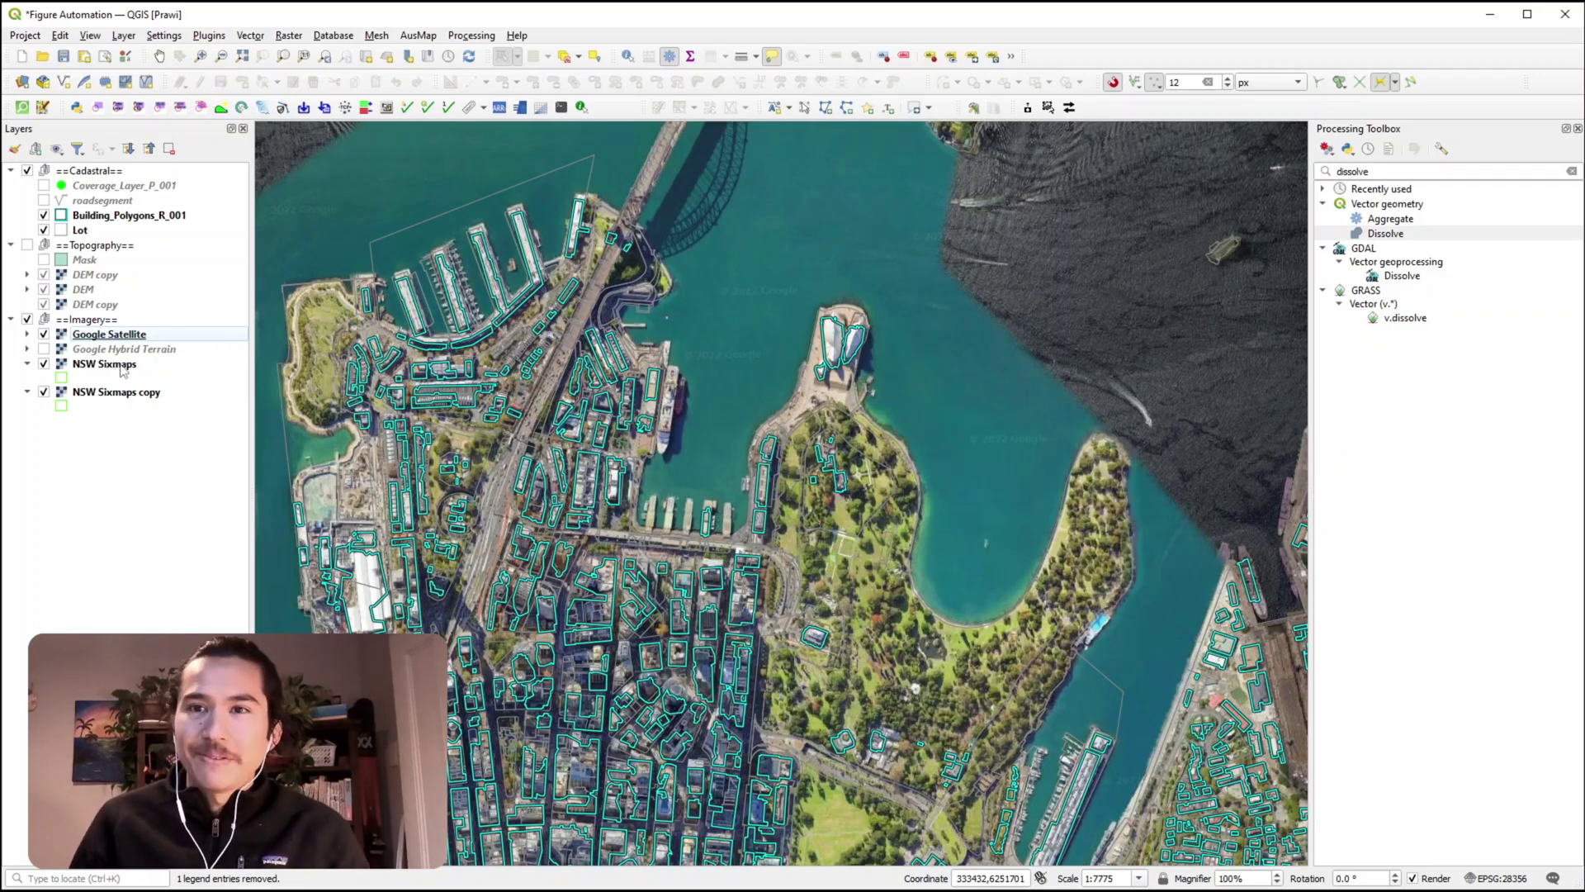
# - Copy the NSW Sixmaps copy layer's style and paste it onto Google Satellite
pyautogui.click(121, 366)
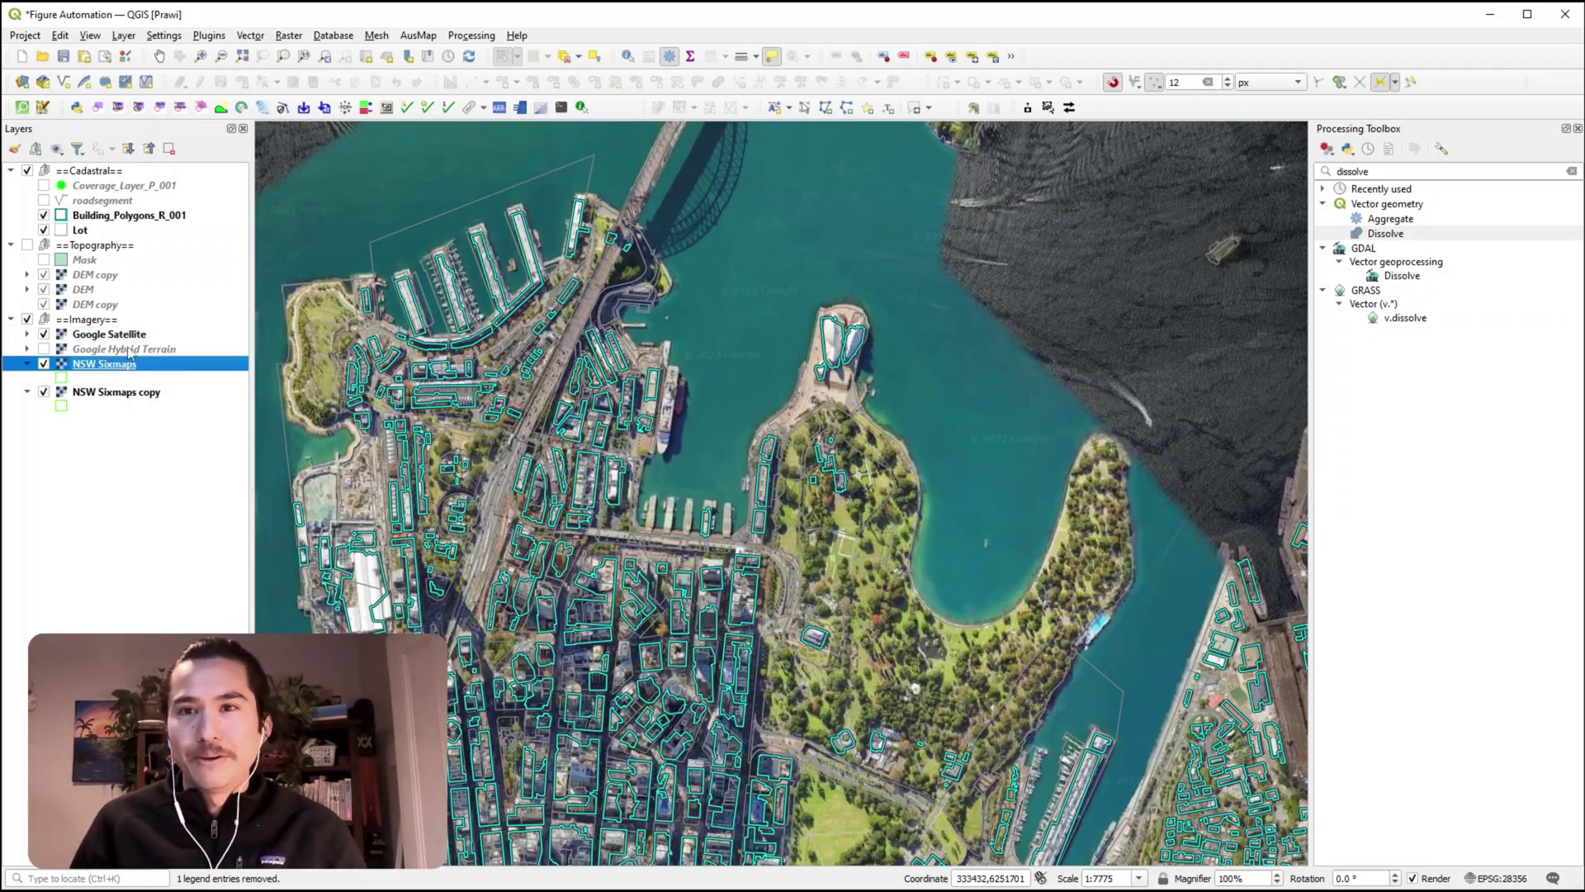
pyautogui.click(124, 394)
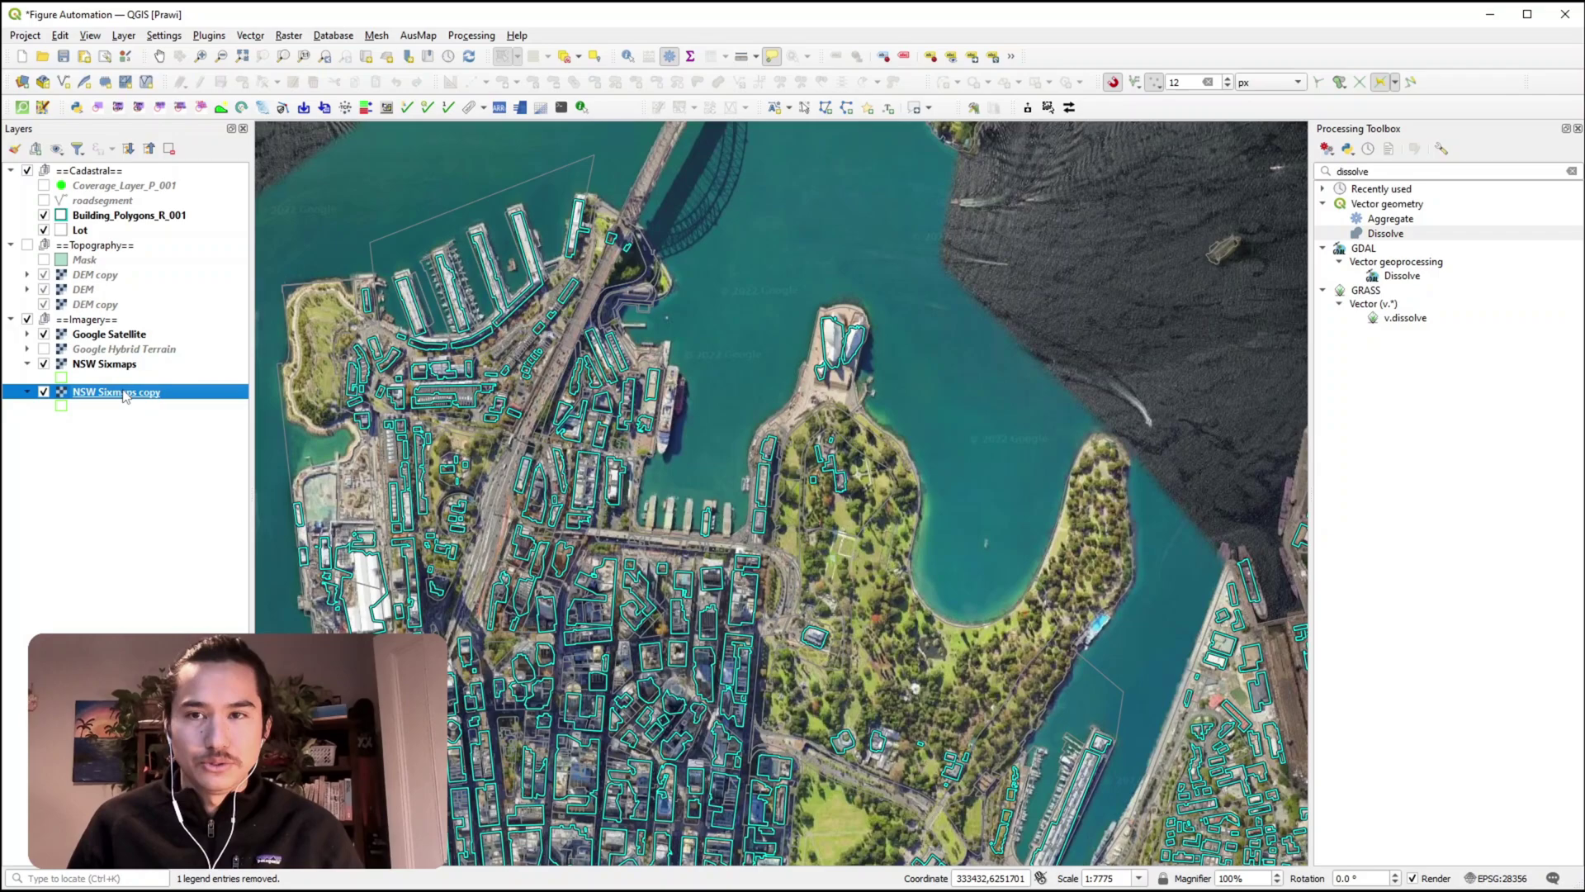
pyautogui.click(134, 336)
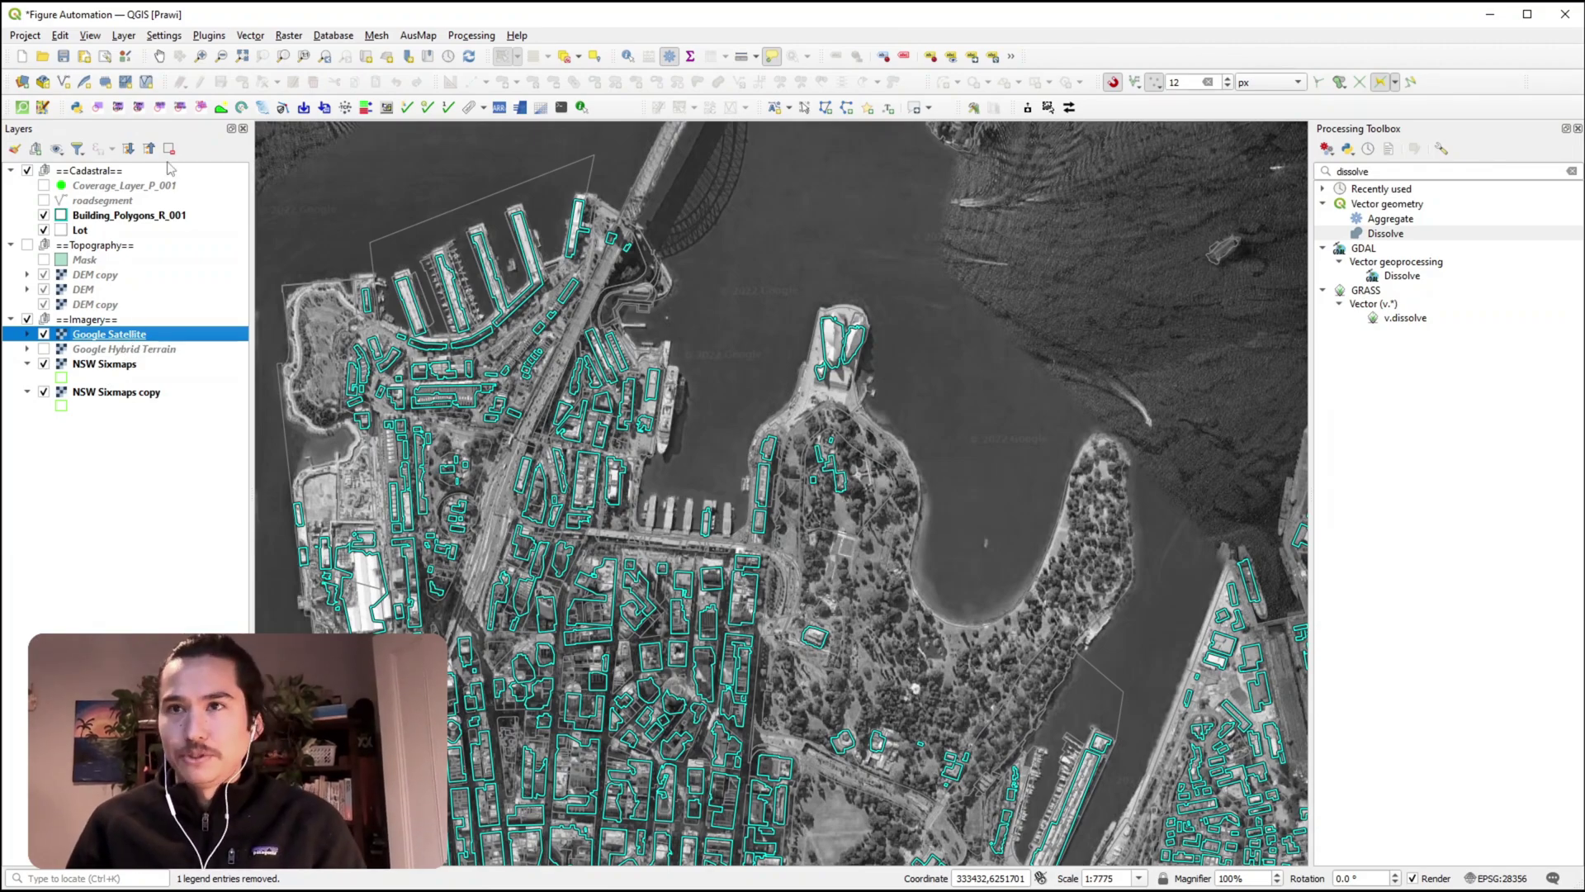
# - Assign Ctrl+Shift+C to the Copy Style action in Keyboard Shortcuts
pyautogui.click(163, 35)
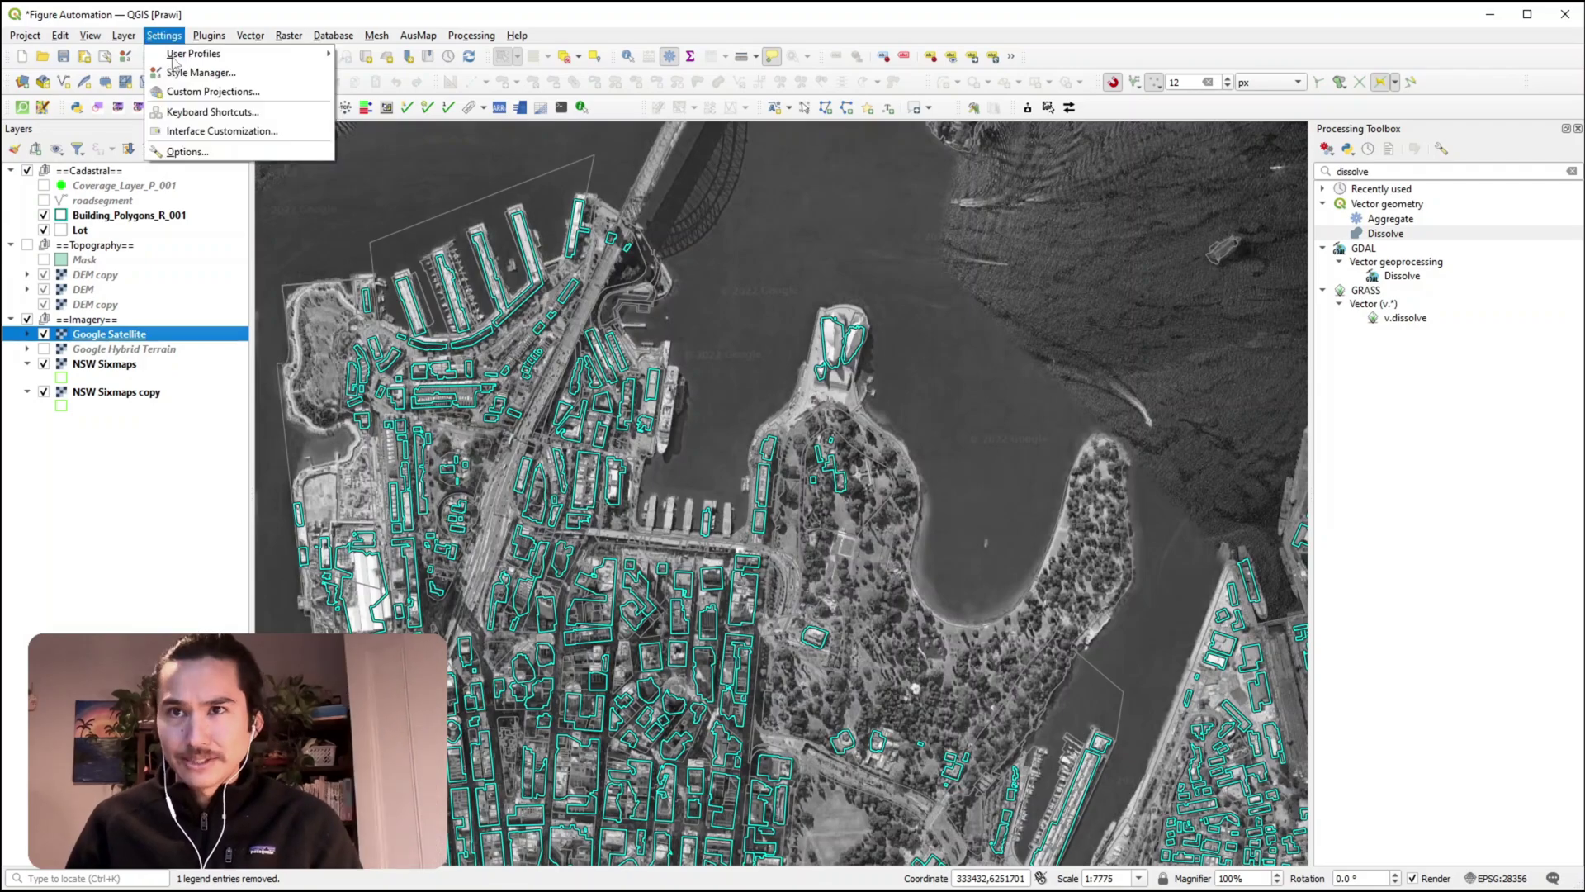
pyautogui.click(210, 112)
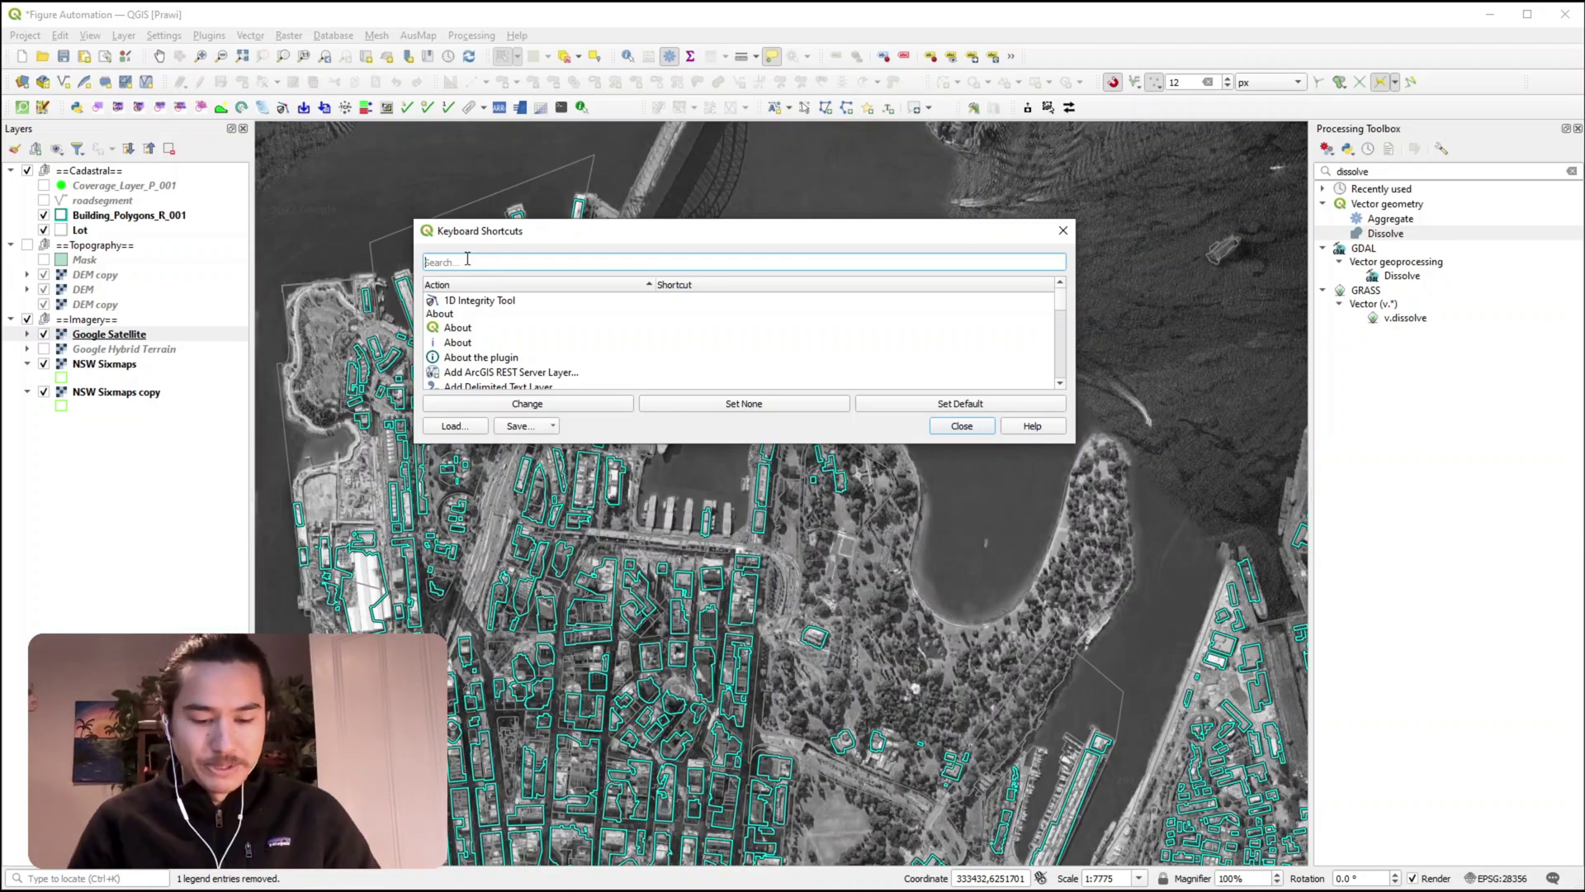
pyautogui.write('copy')
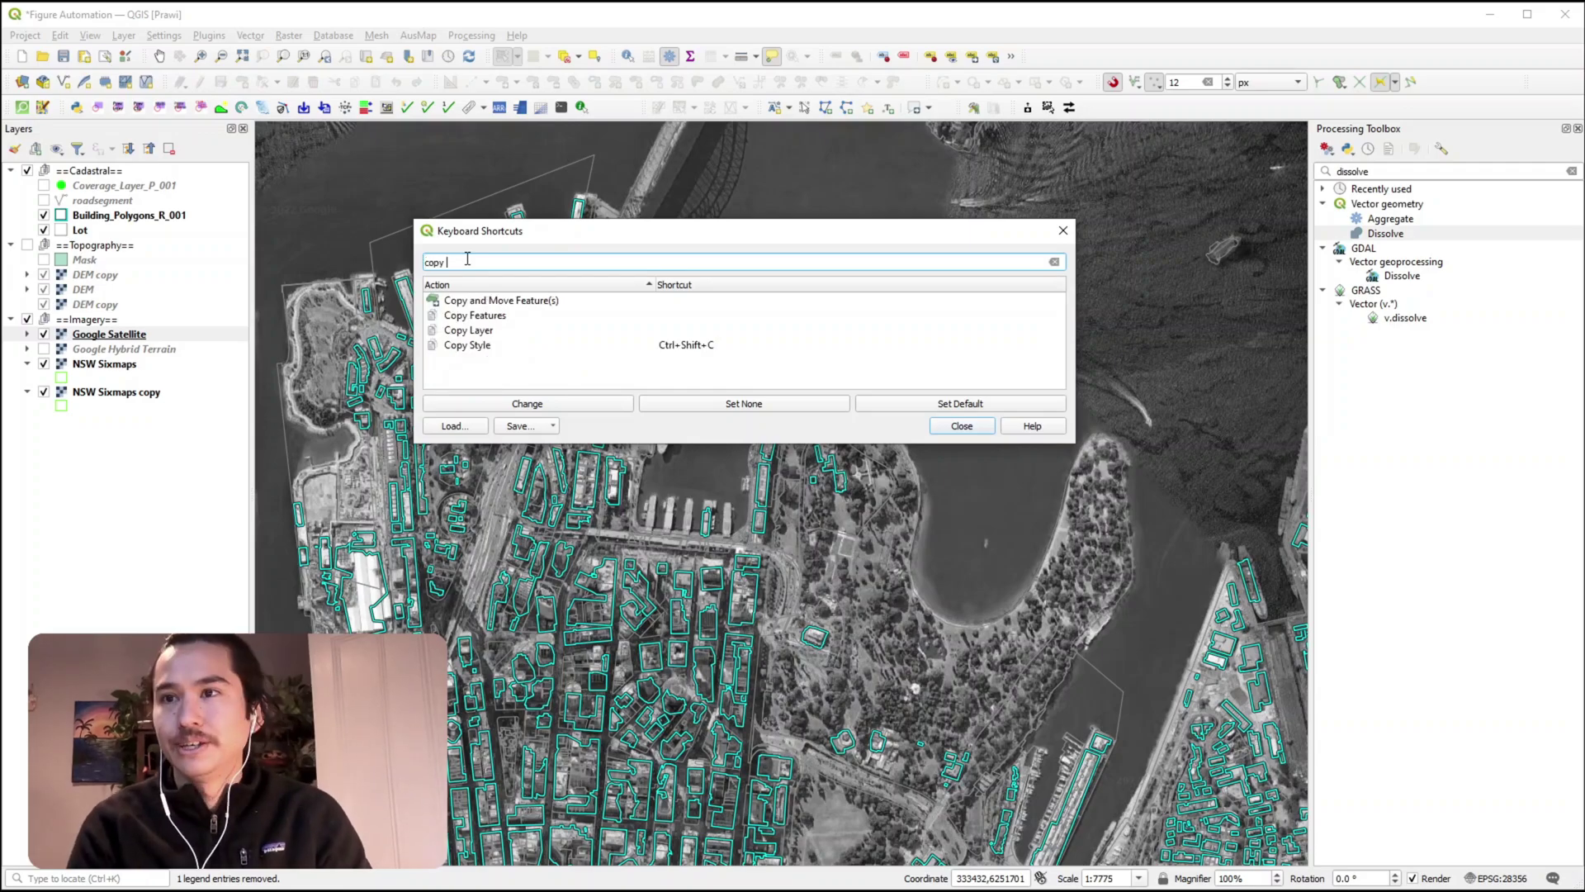
pyautogui.click(744, 346)
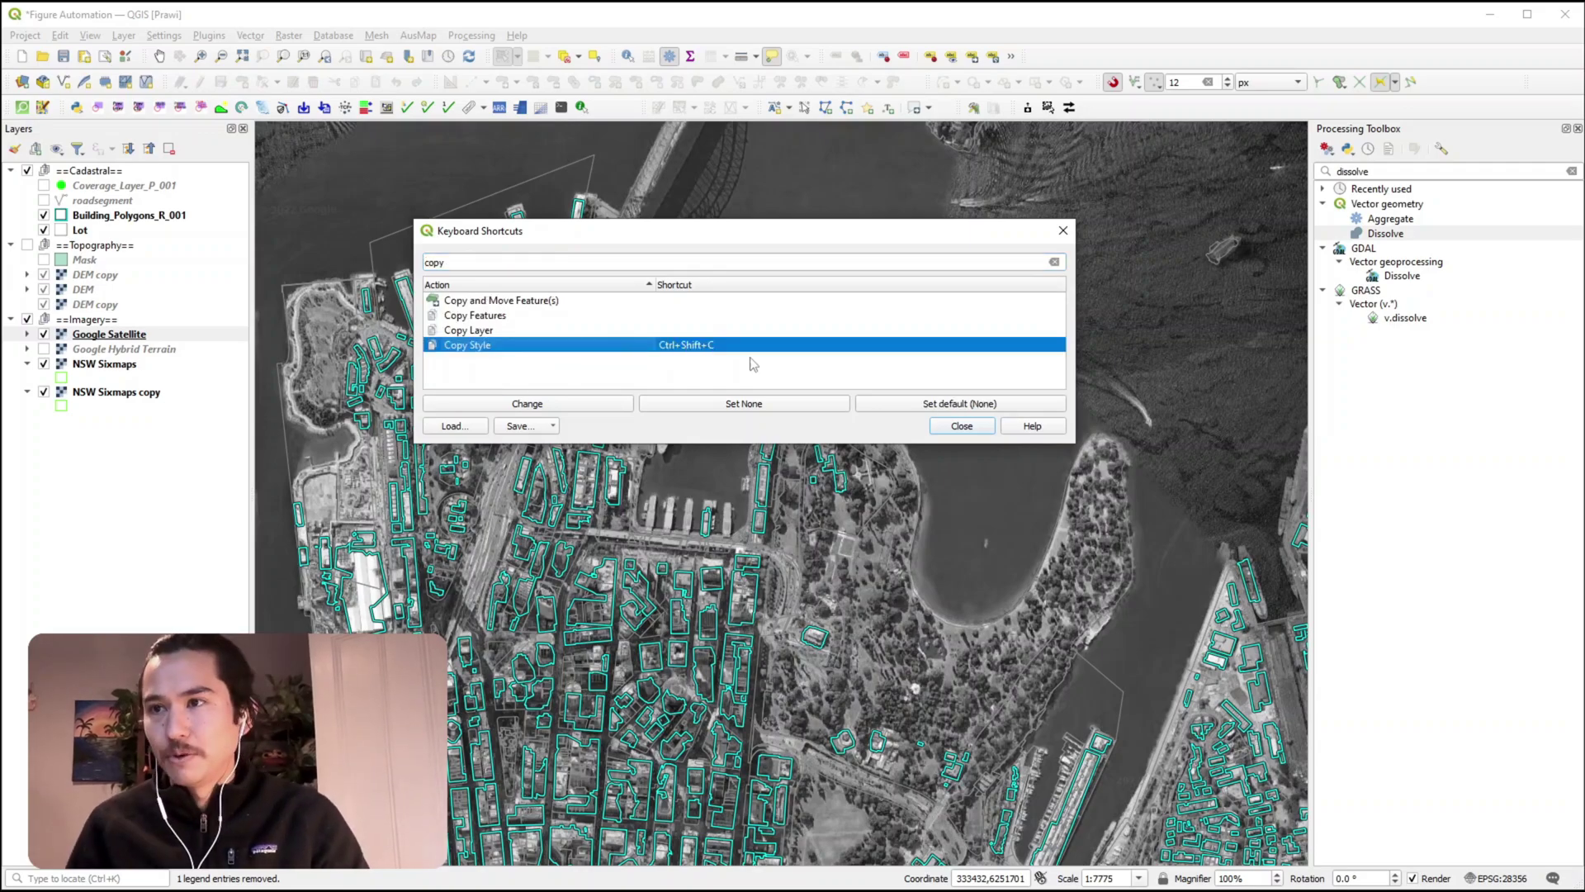
pyautogui.click(758, 403)
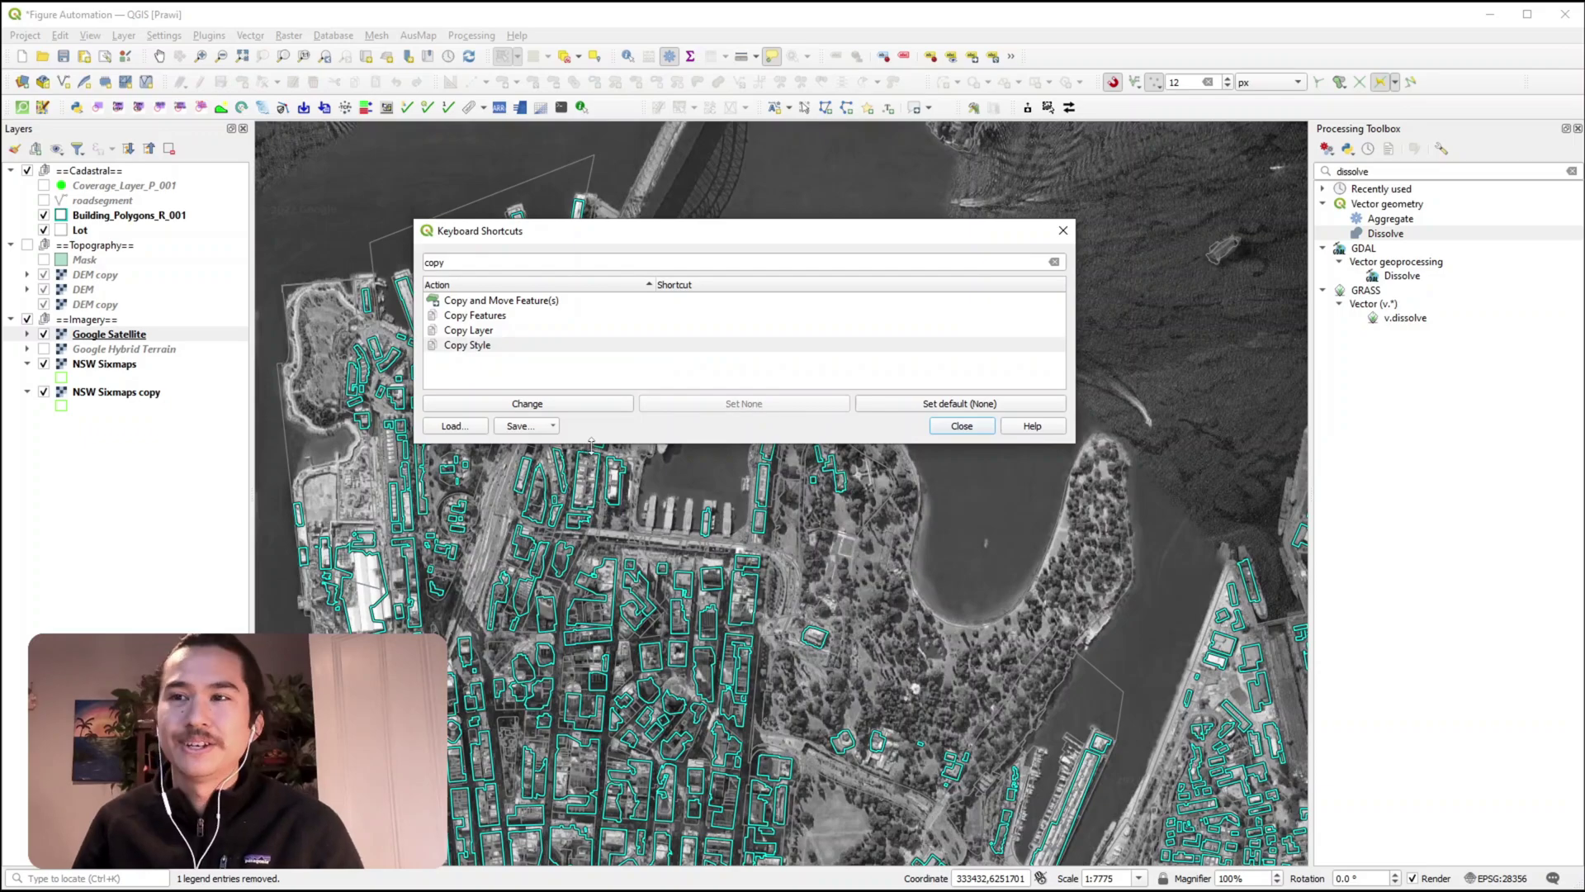
pyautogui.click(577, 403)
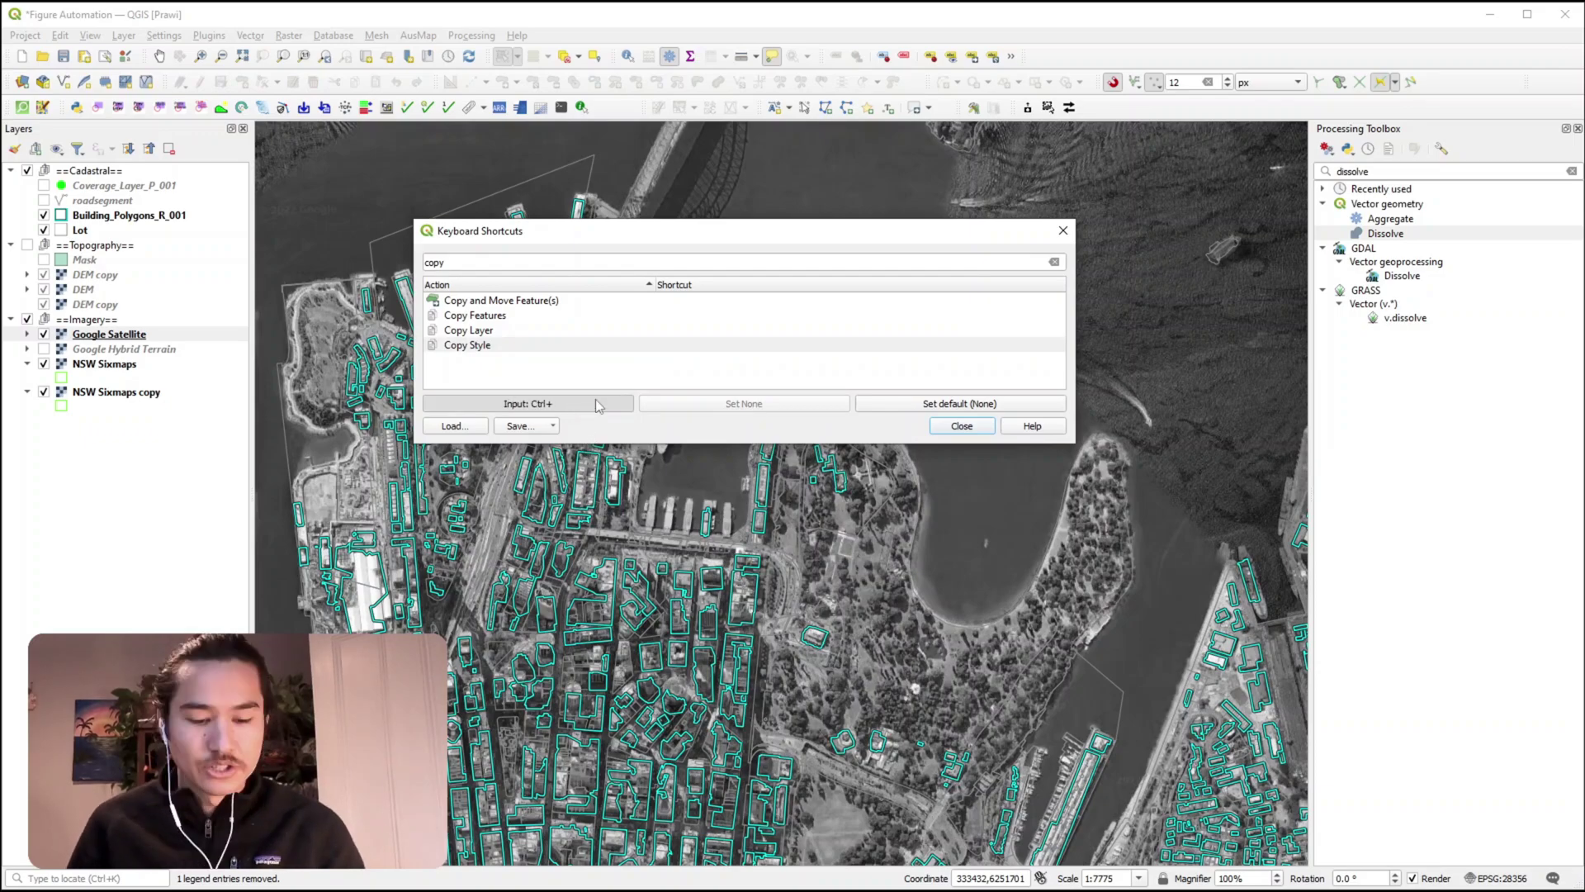
pyautogui.hotkey('ctrl', 'shift', 'c')
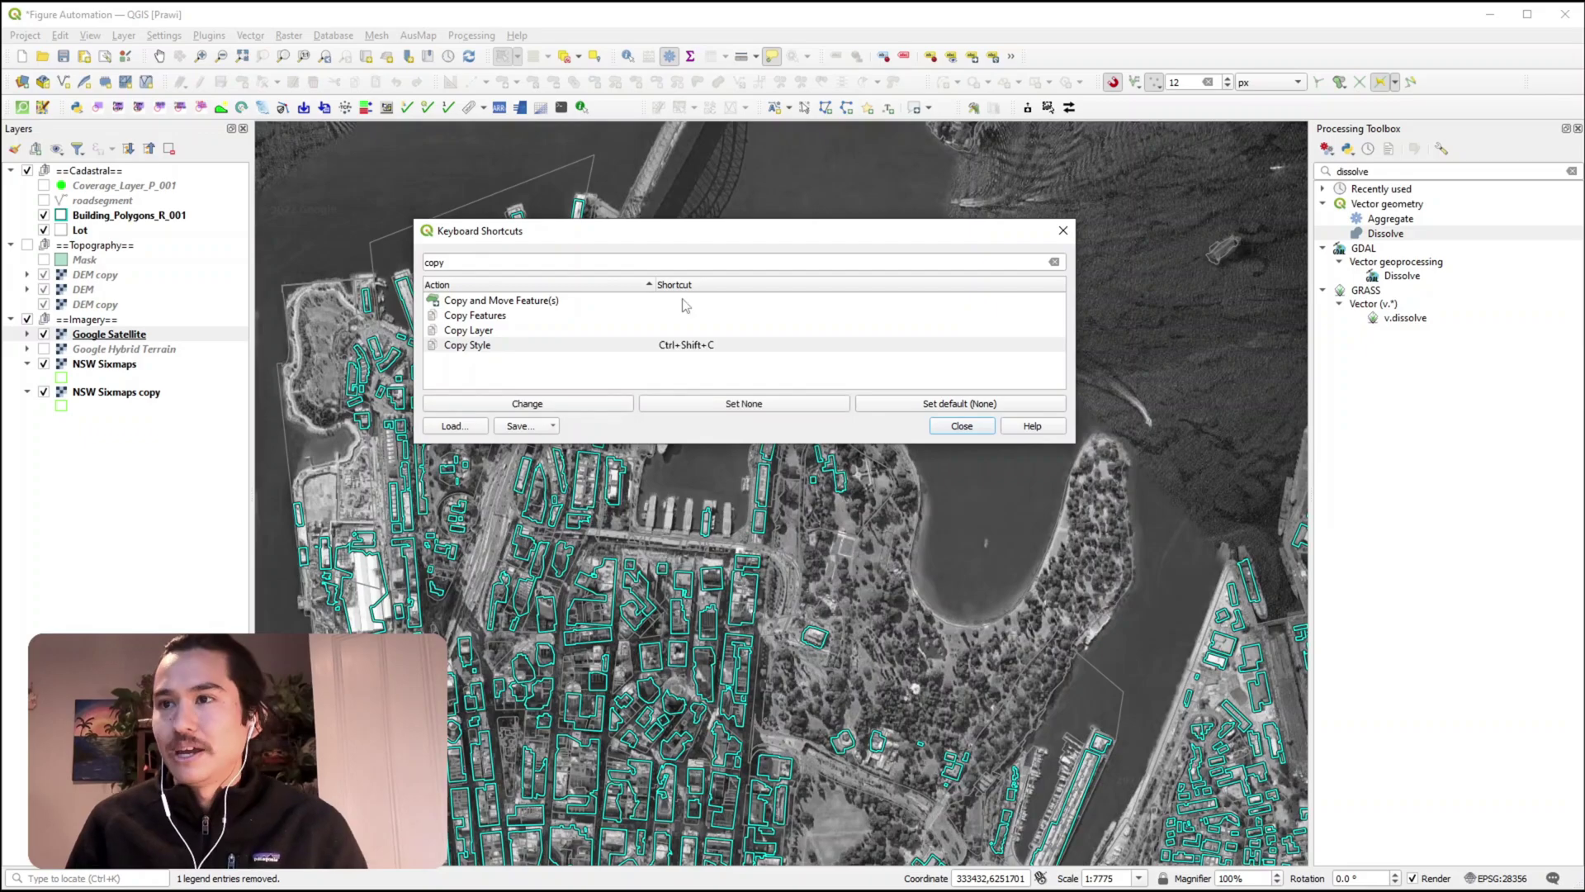
# - Assign Ctrl+Shift+V to Paste Style and close the shortcut settings
pyautogui.click(486, 255)
pyautogui.doubleClick(486, 255)
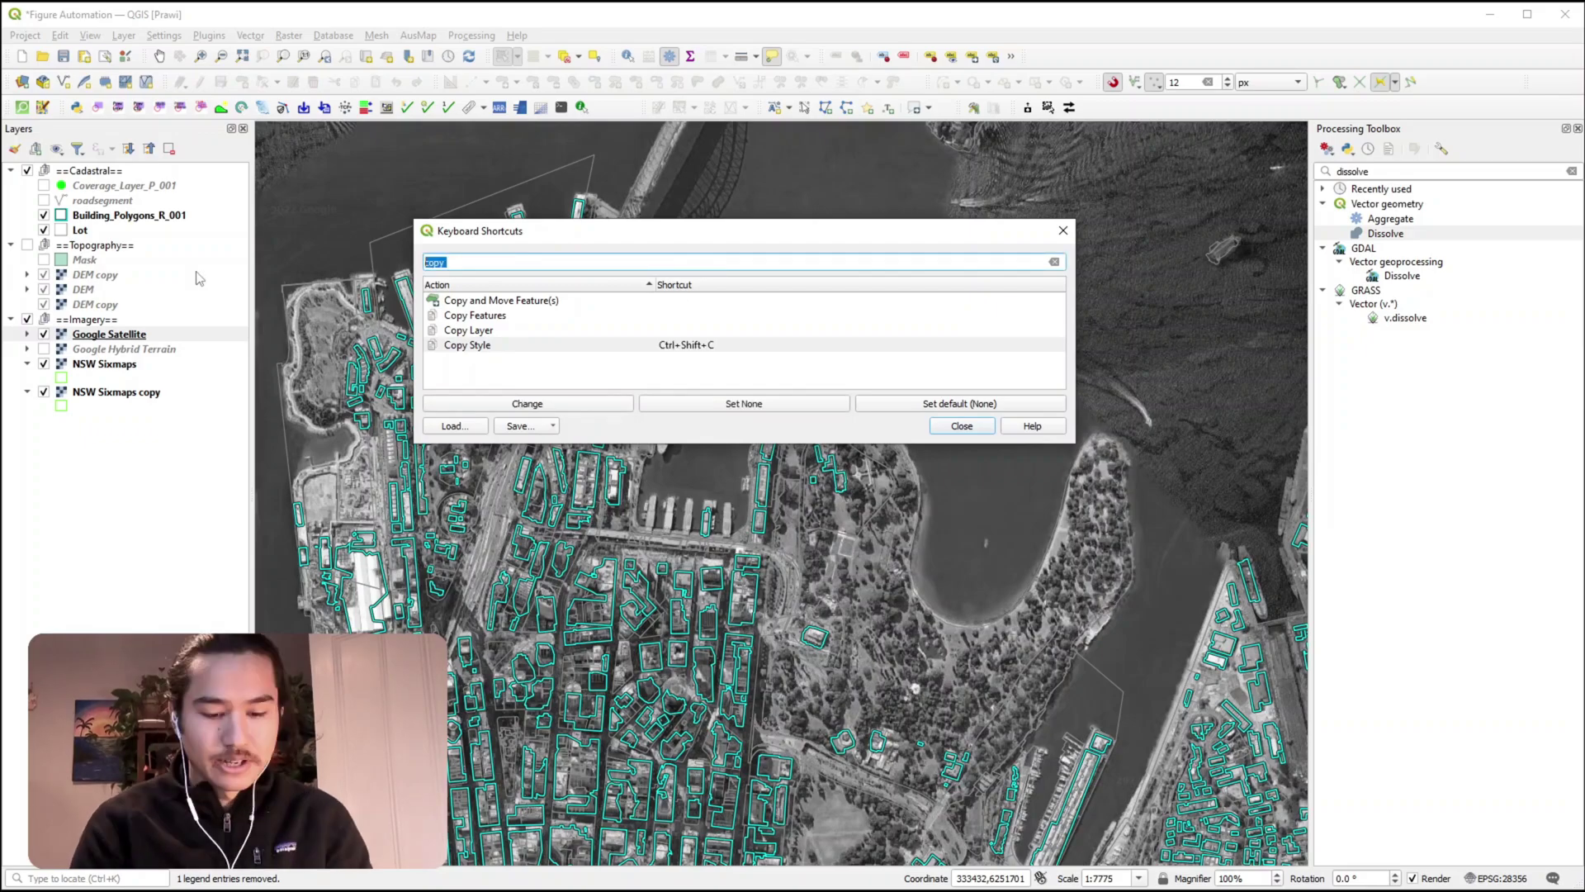
pyautogui.write('paste')
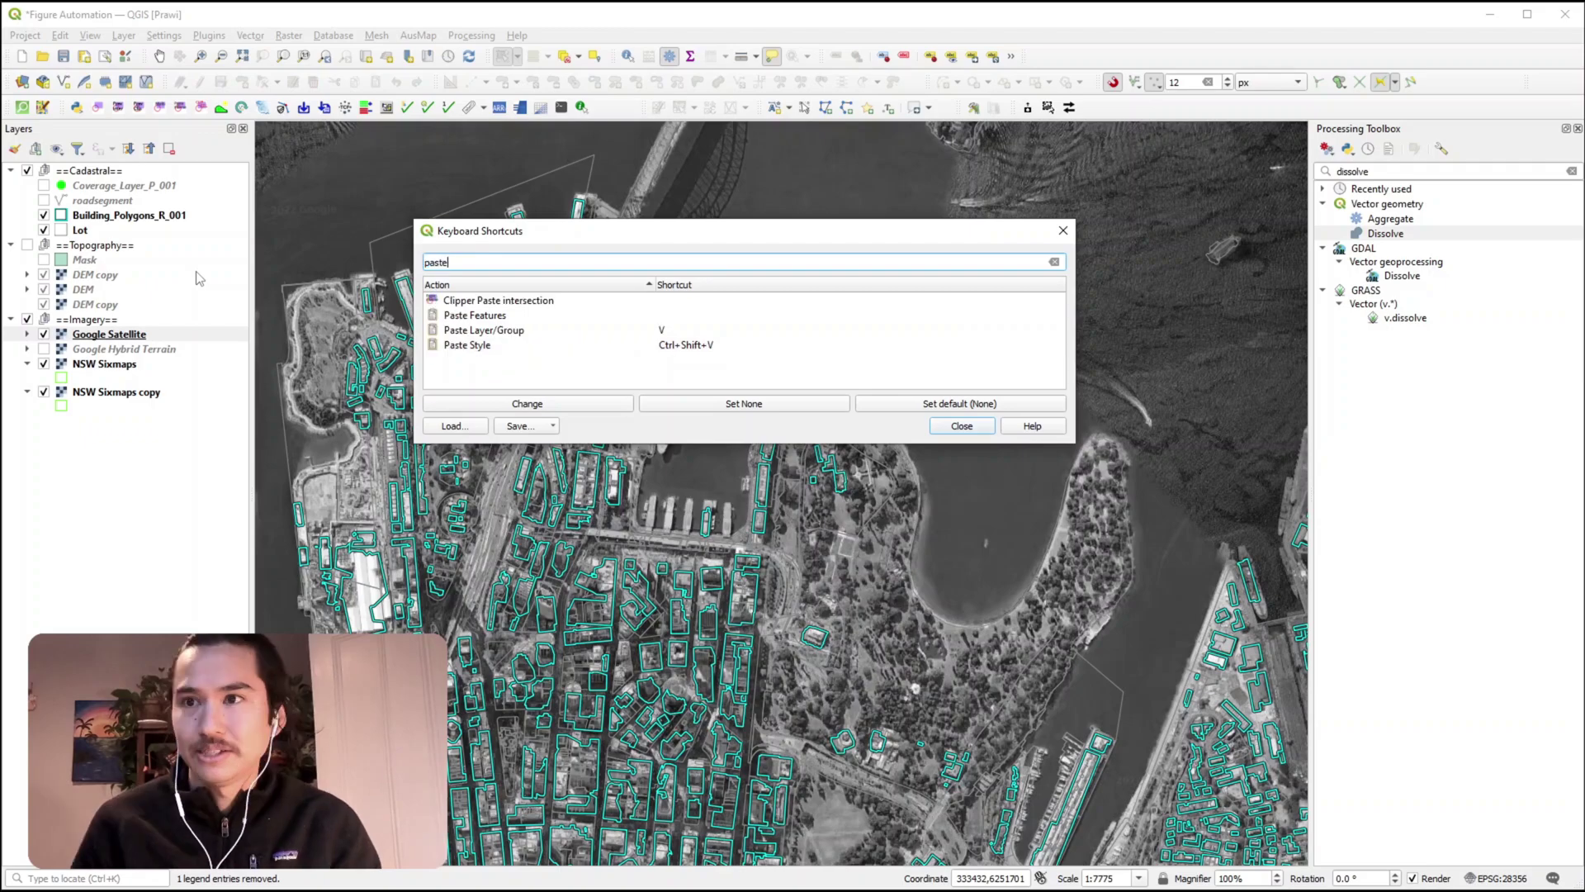
pyautogui.click(689, 346)
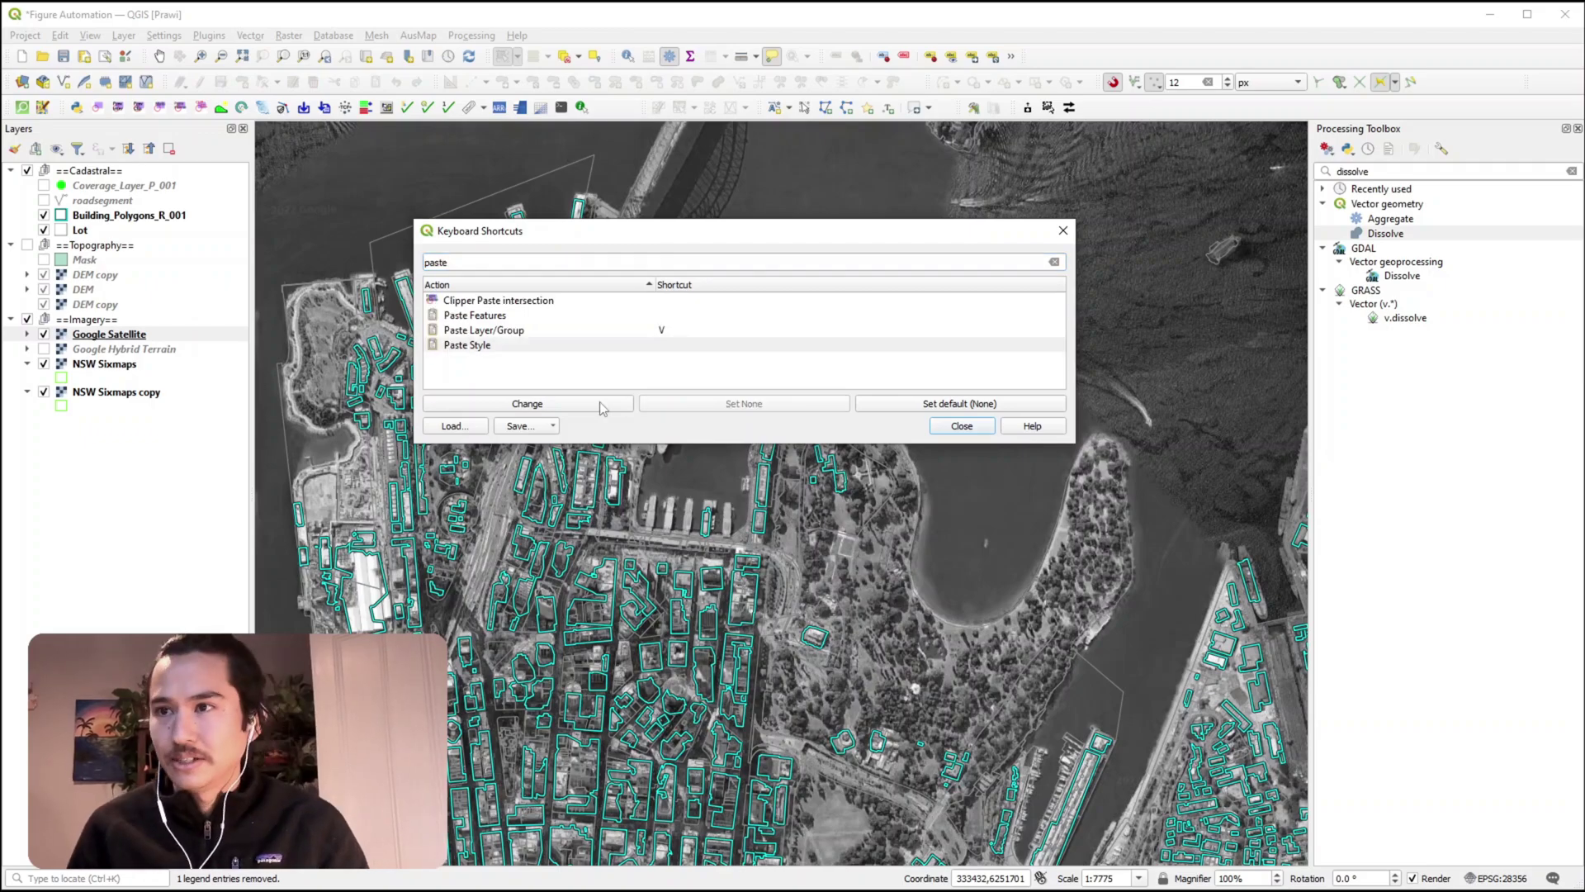
pyautogui.click(582, 405)
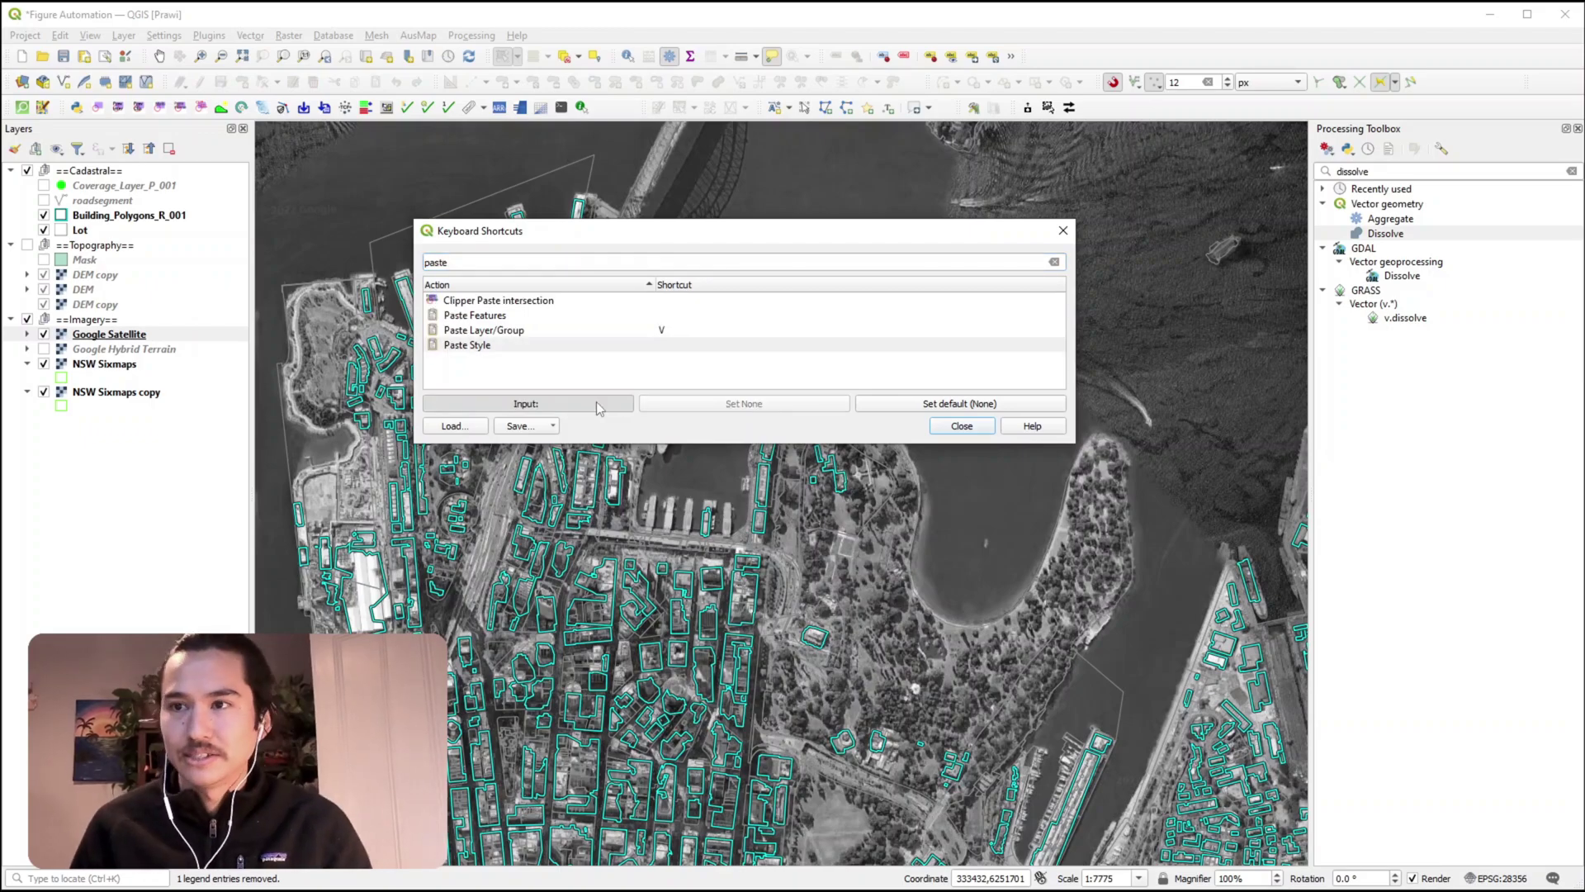
pyautogui.hotkey('ctrl', 'shift', 'v')
pyautogui.click(982, 430)
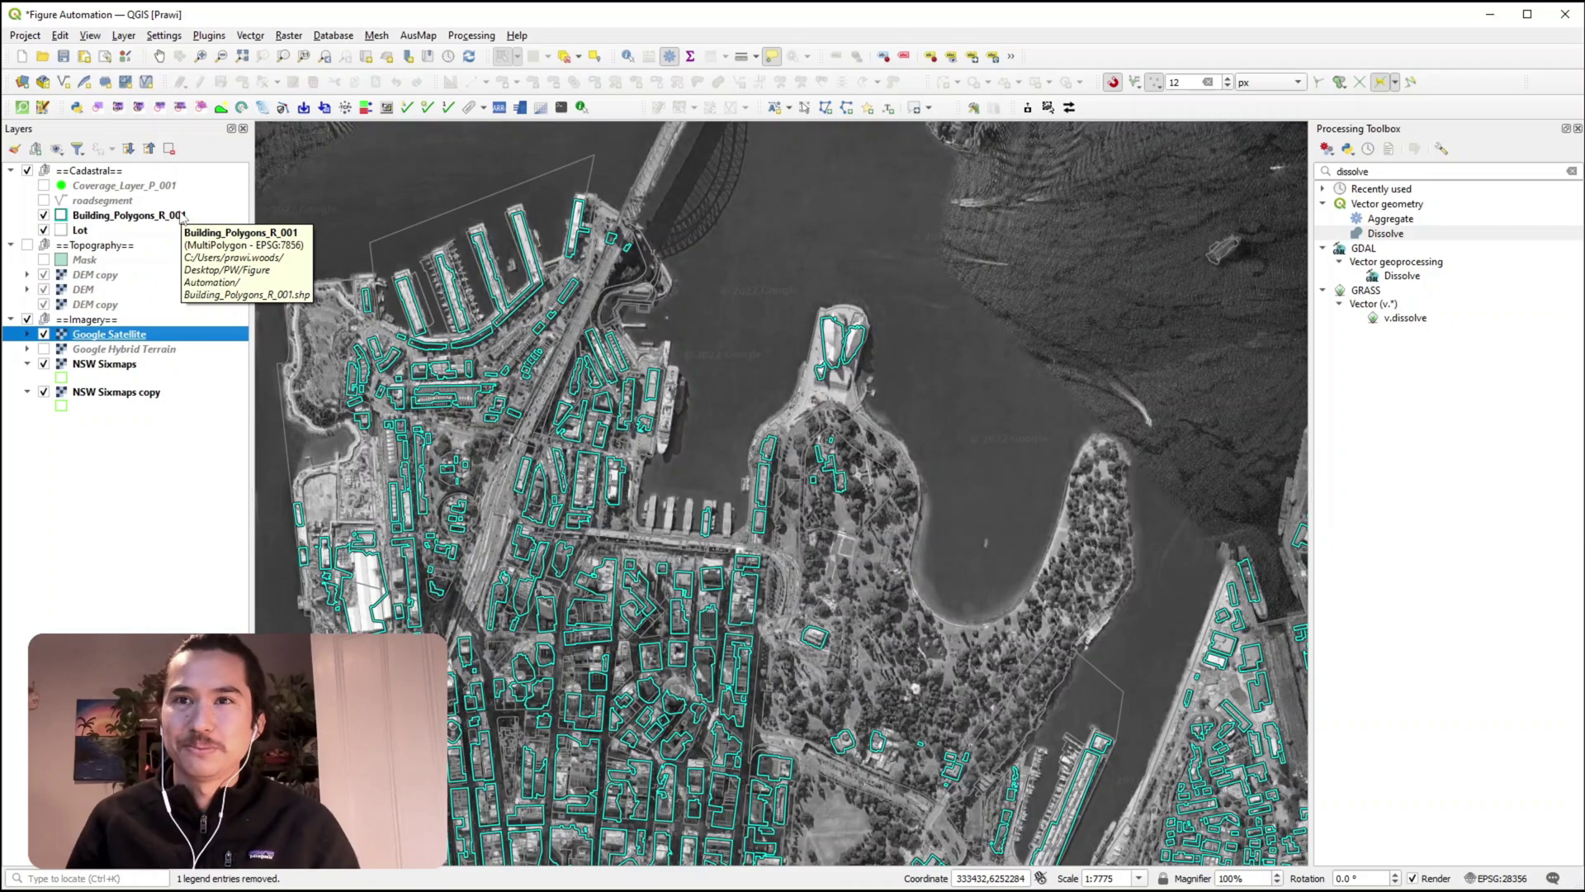
# - Copy Building_Polygons_R_001's cyan outline style onto Lot and hide the buildings layer
pyautogui.click(185, 216)
pyautogui.press('space')
pyautogui.press('Down')
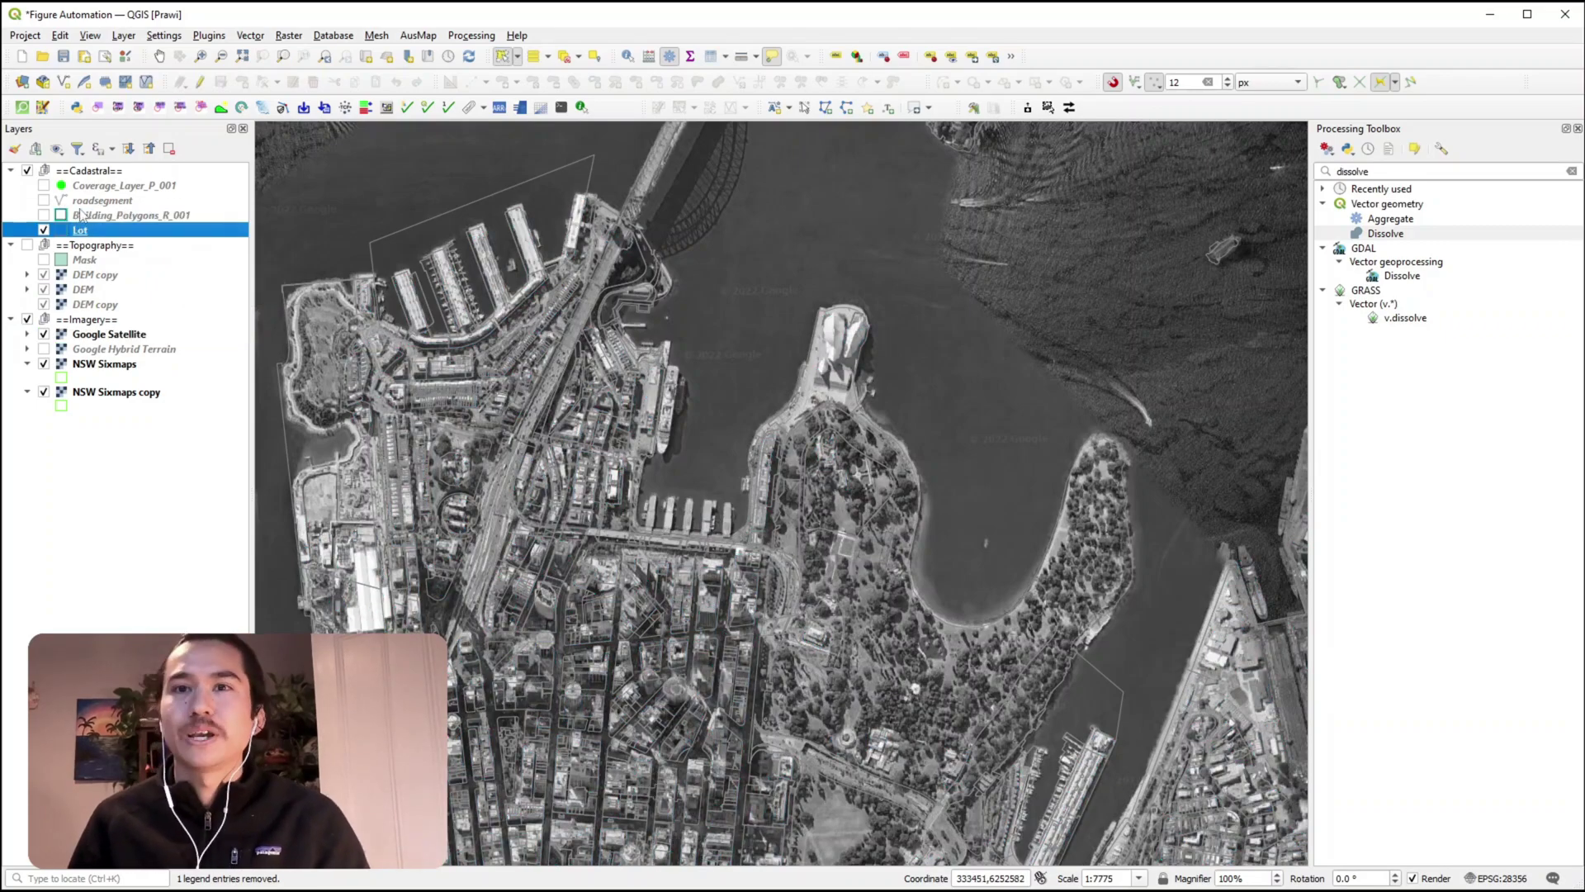
pyautogui.click(44, 215)
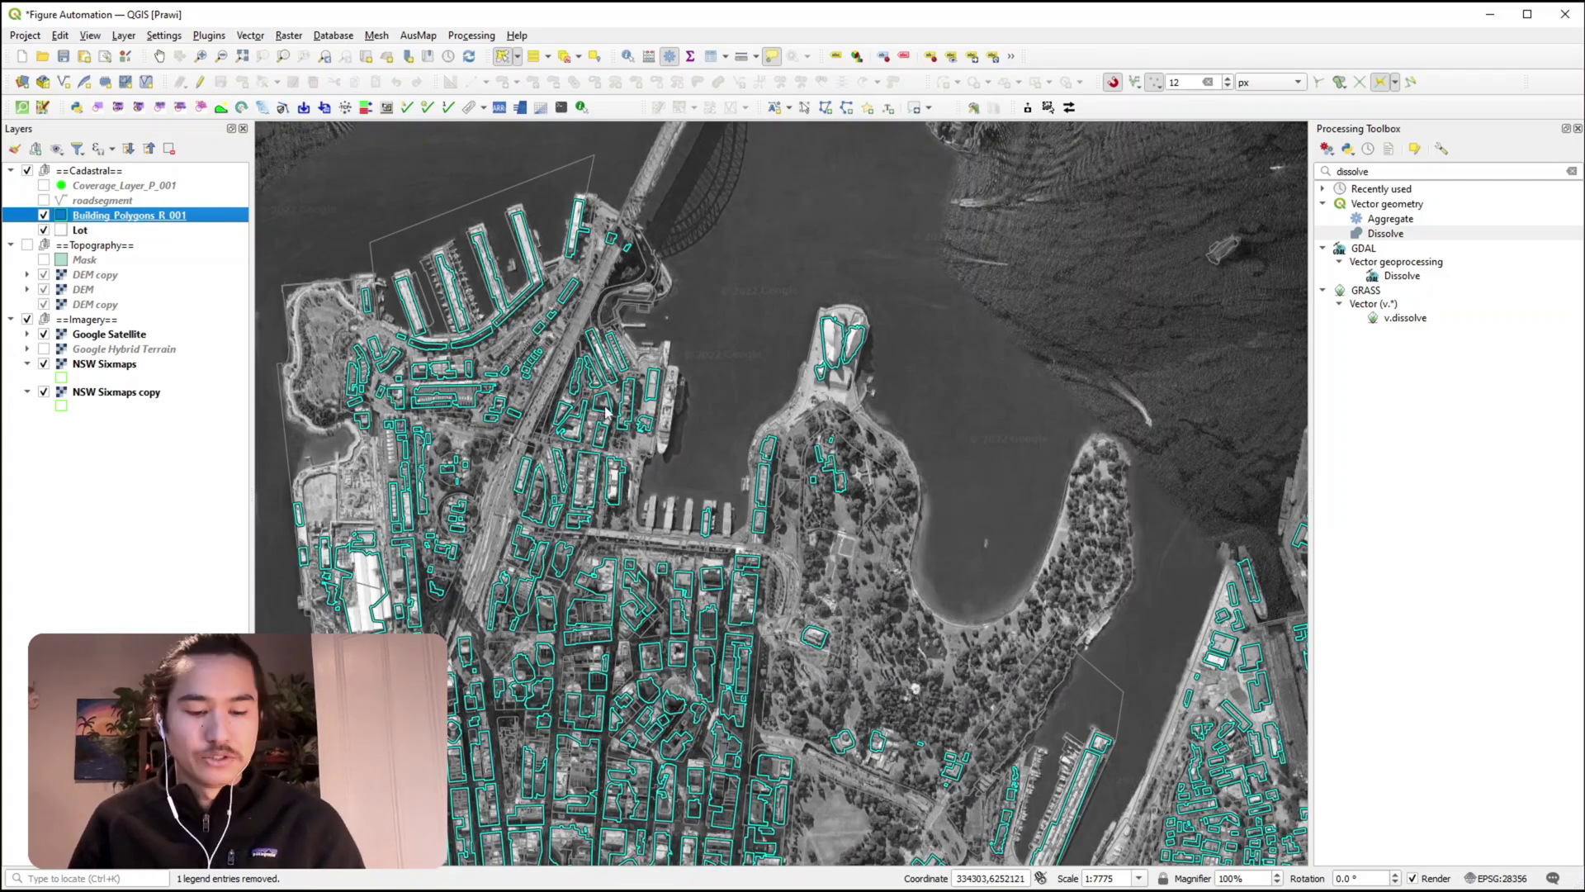
pyautogui.click(89, 228)
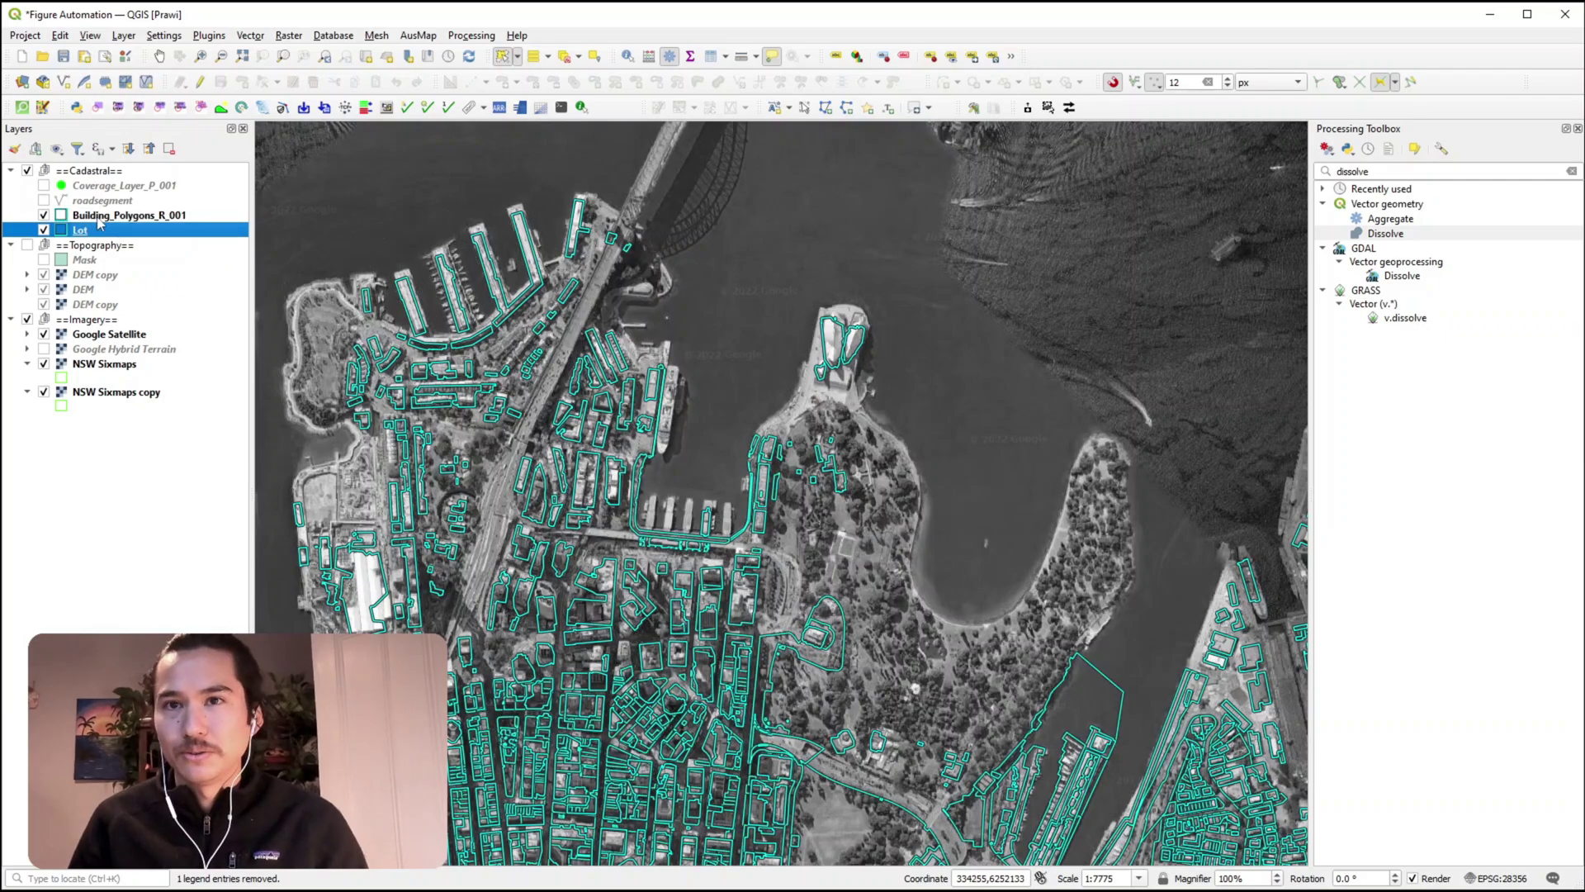
pyautogui.click(100, 217)
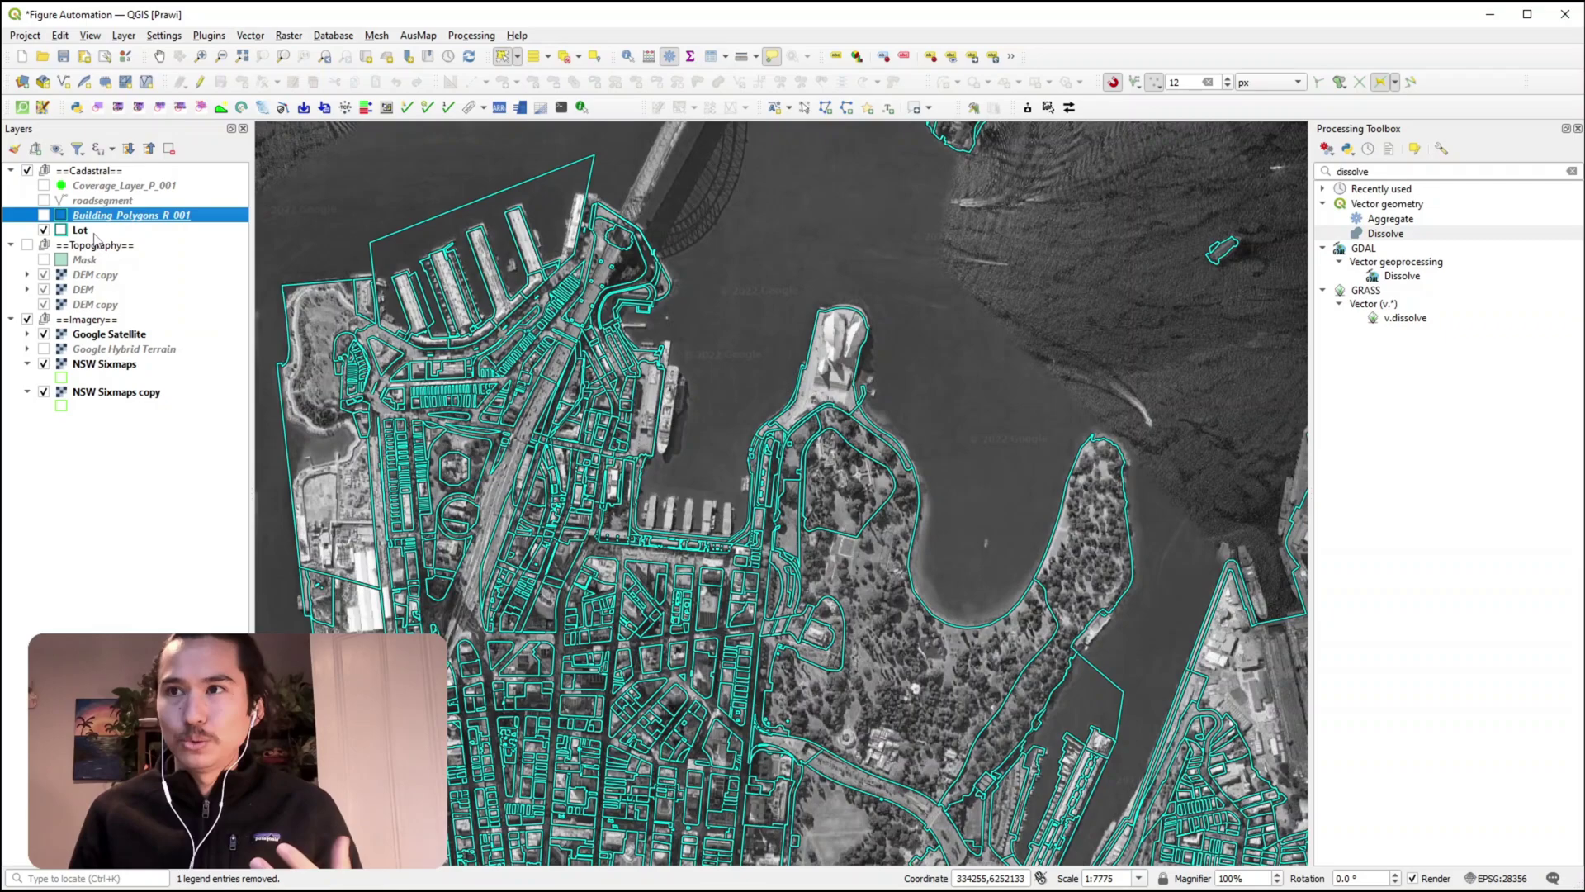
# - Select the building footprints on the northern wharves
pyautogui.click(517, 57)
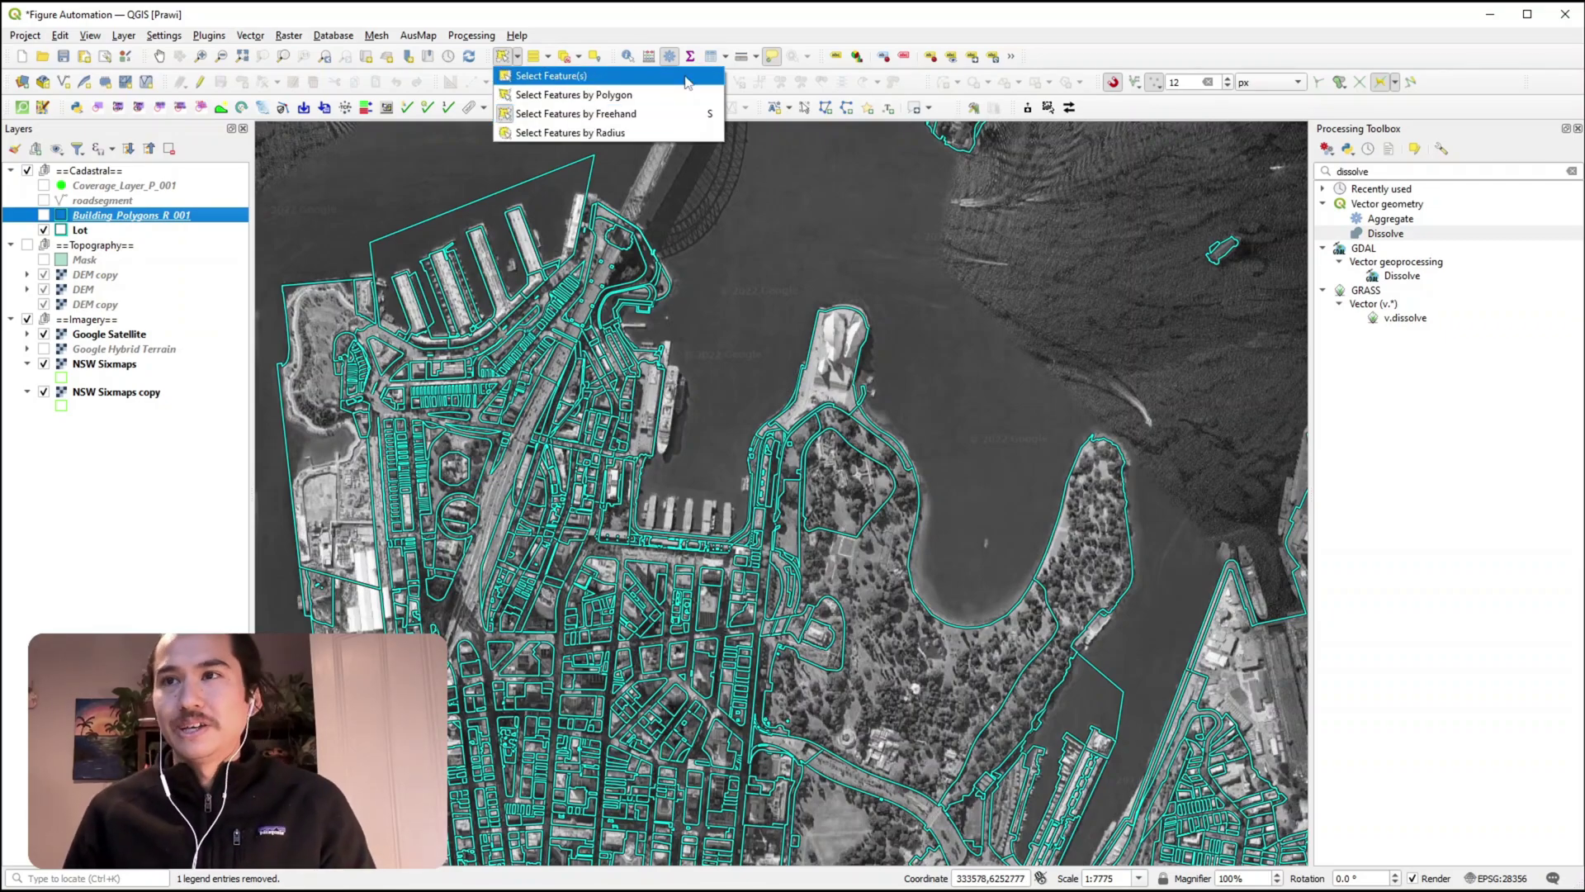
pyautogui.click(511, 58)
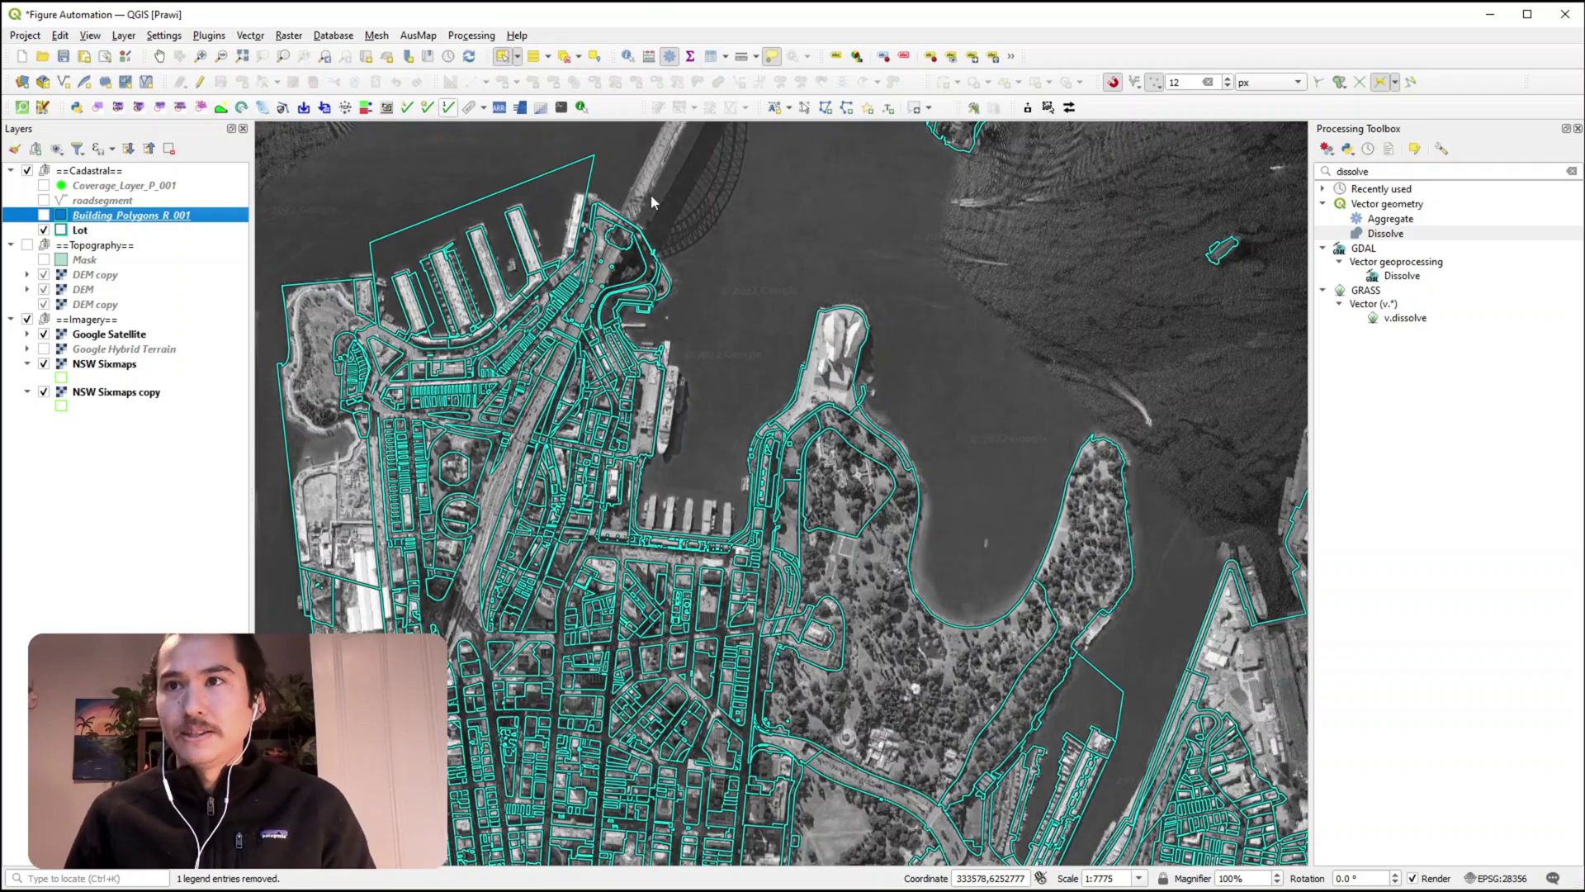
pyautogui.click(518, 56)
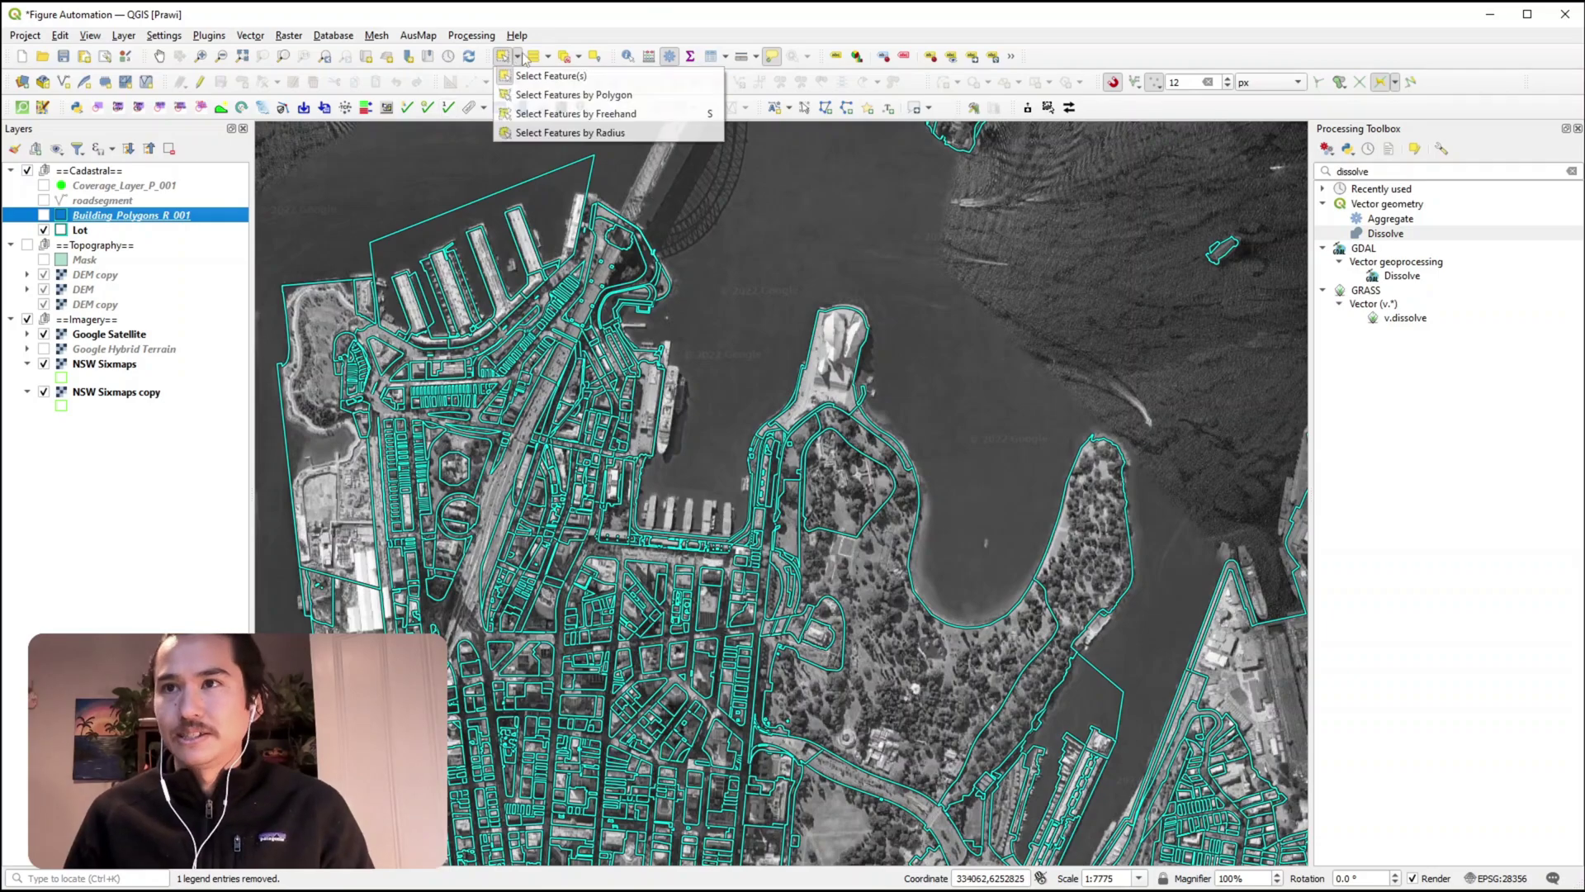
pyautogui.click(551, 75)
pyautogui.moveTo(424, 146); pyautogui.dragTo(736, 323)
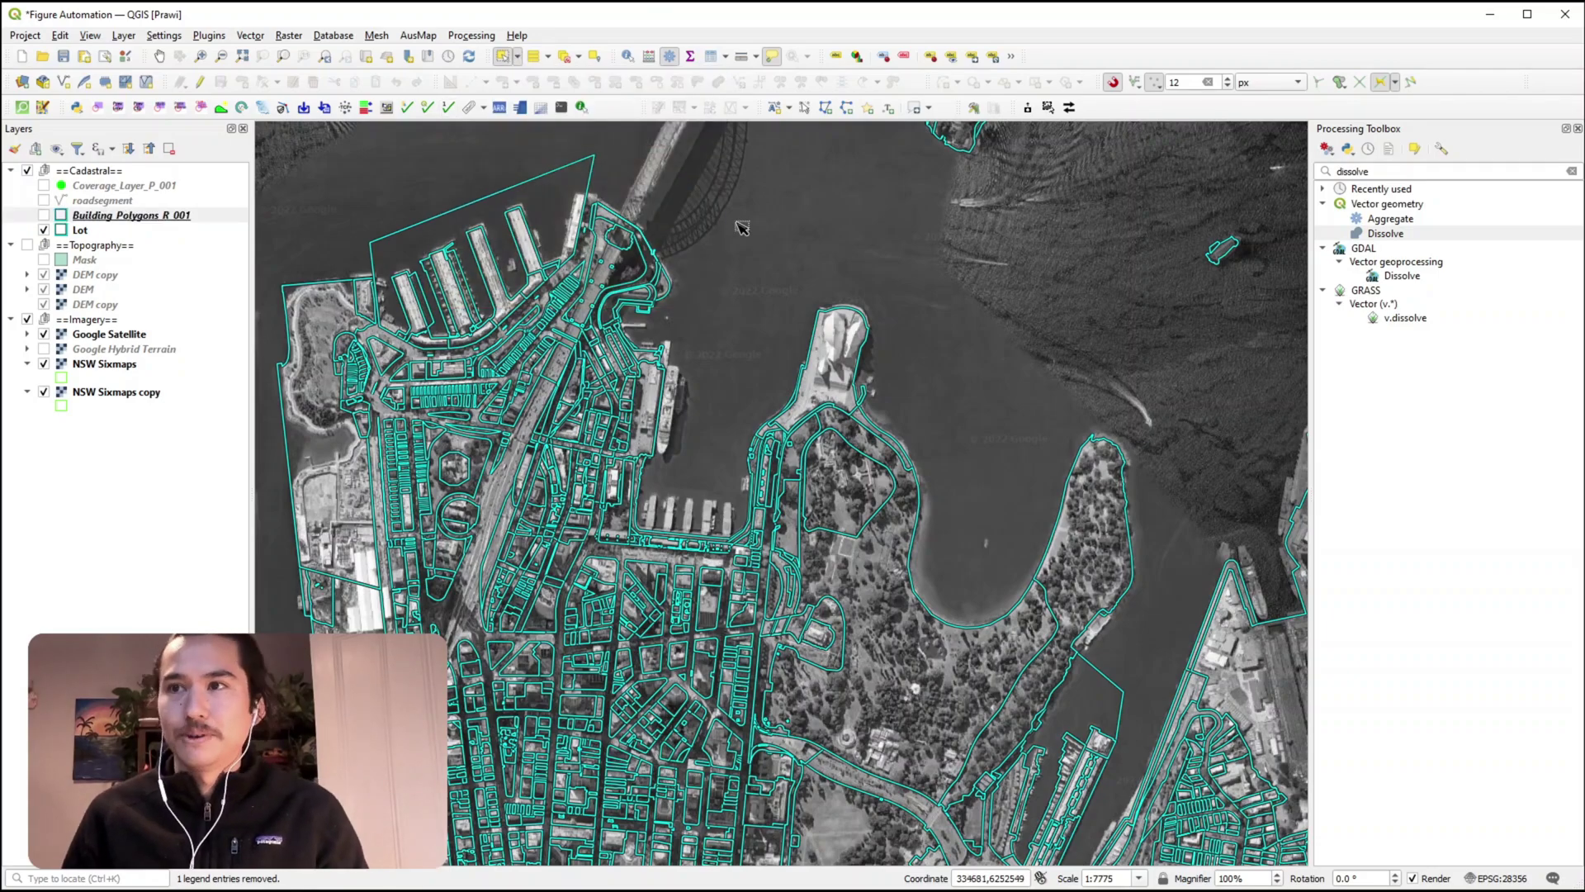
# - Make the building polygons layer current, hide Lot, and pan toward the Opera House
pyautogui.click(112, 216)
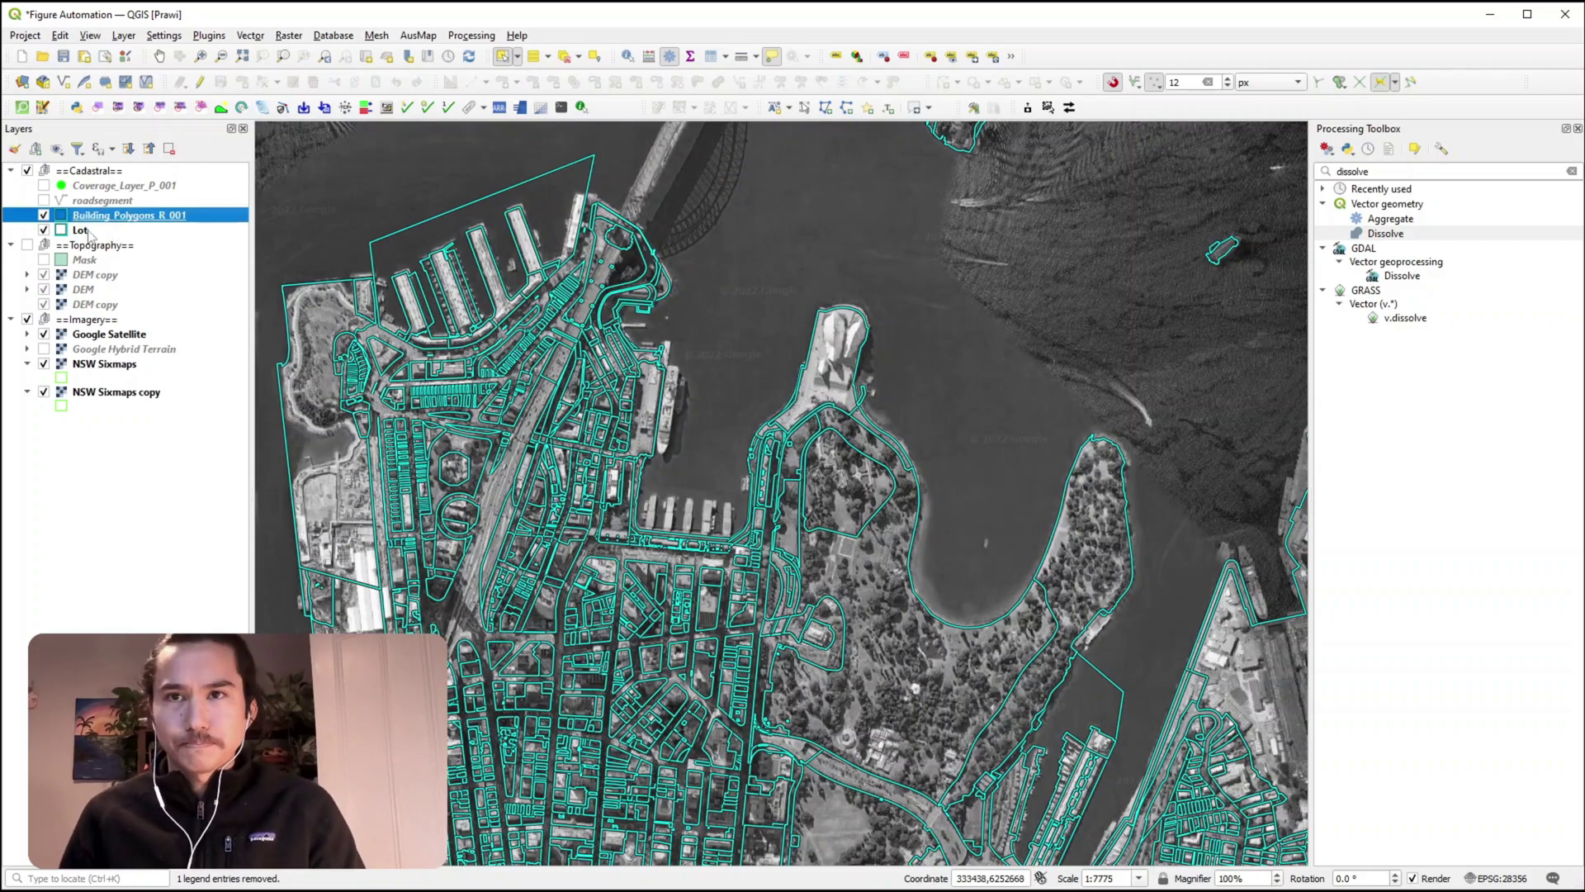
pyautogui.click(45, 229)
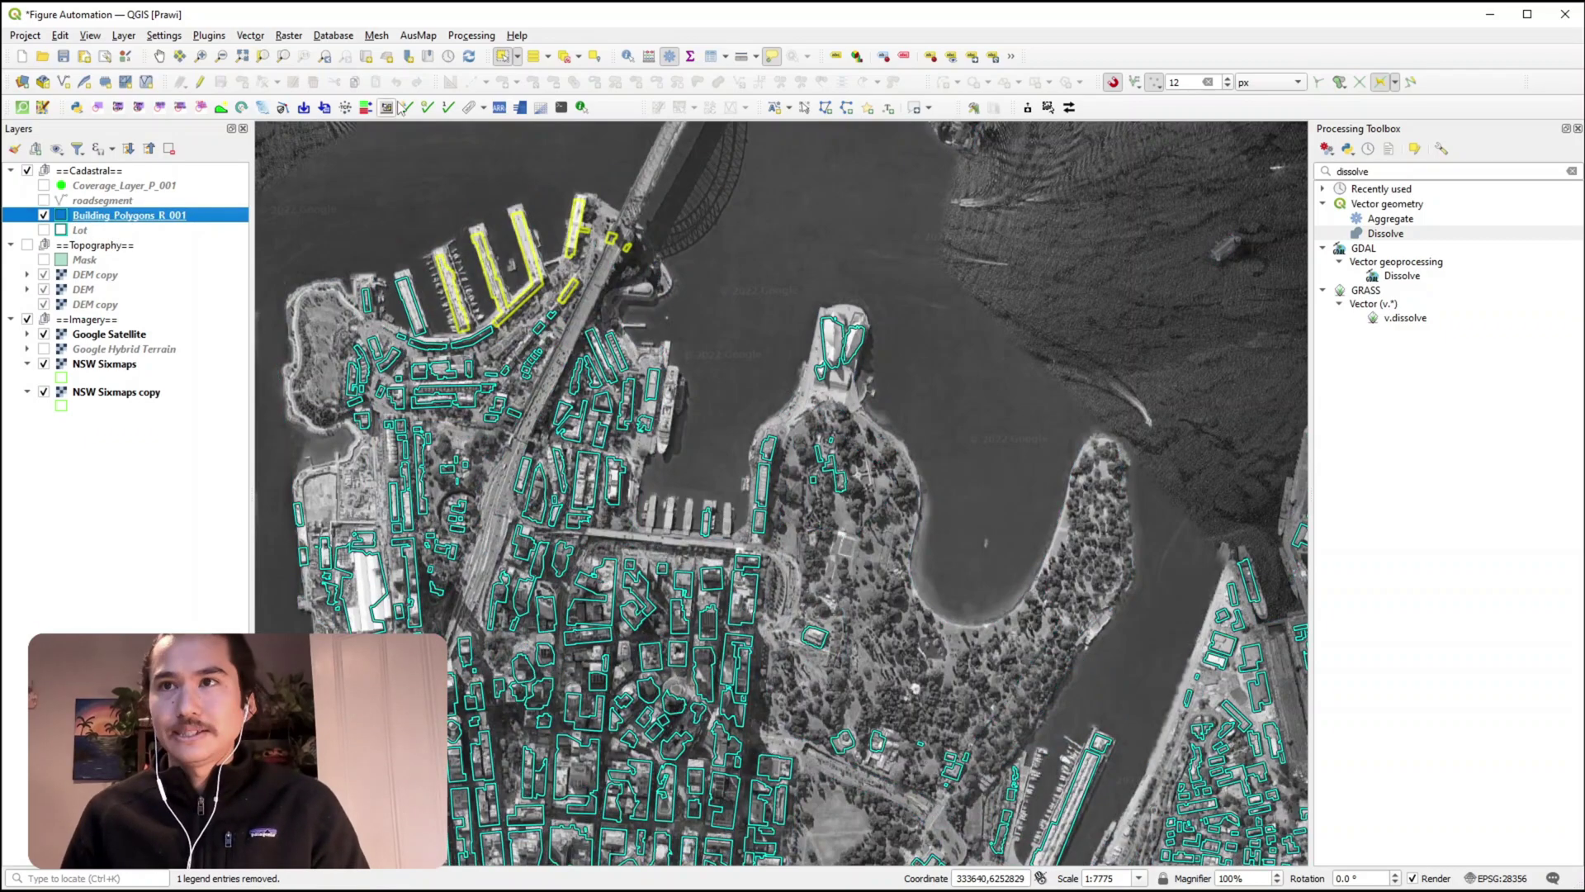
pyautogui.click(161, 59)
pyautogui.moveTo(285, 366); pyautogui.dragTo(366, 436)
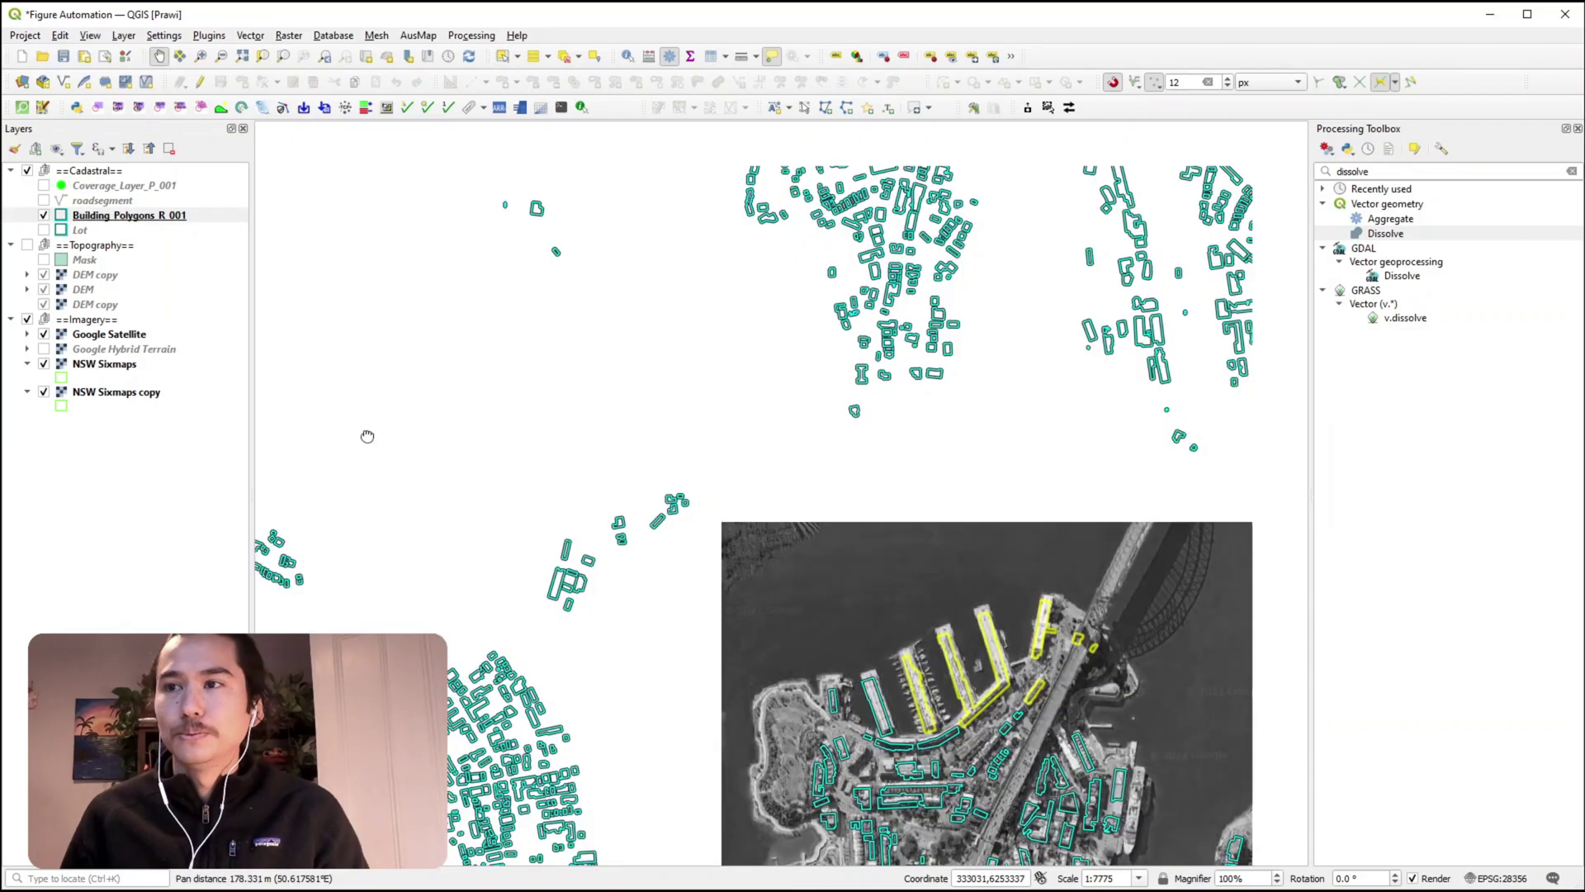
pyautogui.moveTo(1001, 454)
pyautogui.mouseDown()
pyautogui.moveTo(556, 331)
pyautogui.moveTo(436, 346)
pyautogui.mouseUp()
pyautogui.moveTo(770, 466)
pyautogui.mouseDown()
pyautogui.moveTo(738, 392)
pyautogui.moveTo(697, 386)
pyautogui.mouseUp()
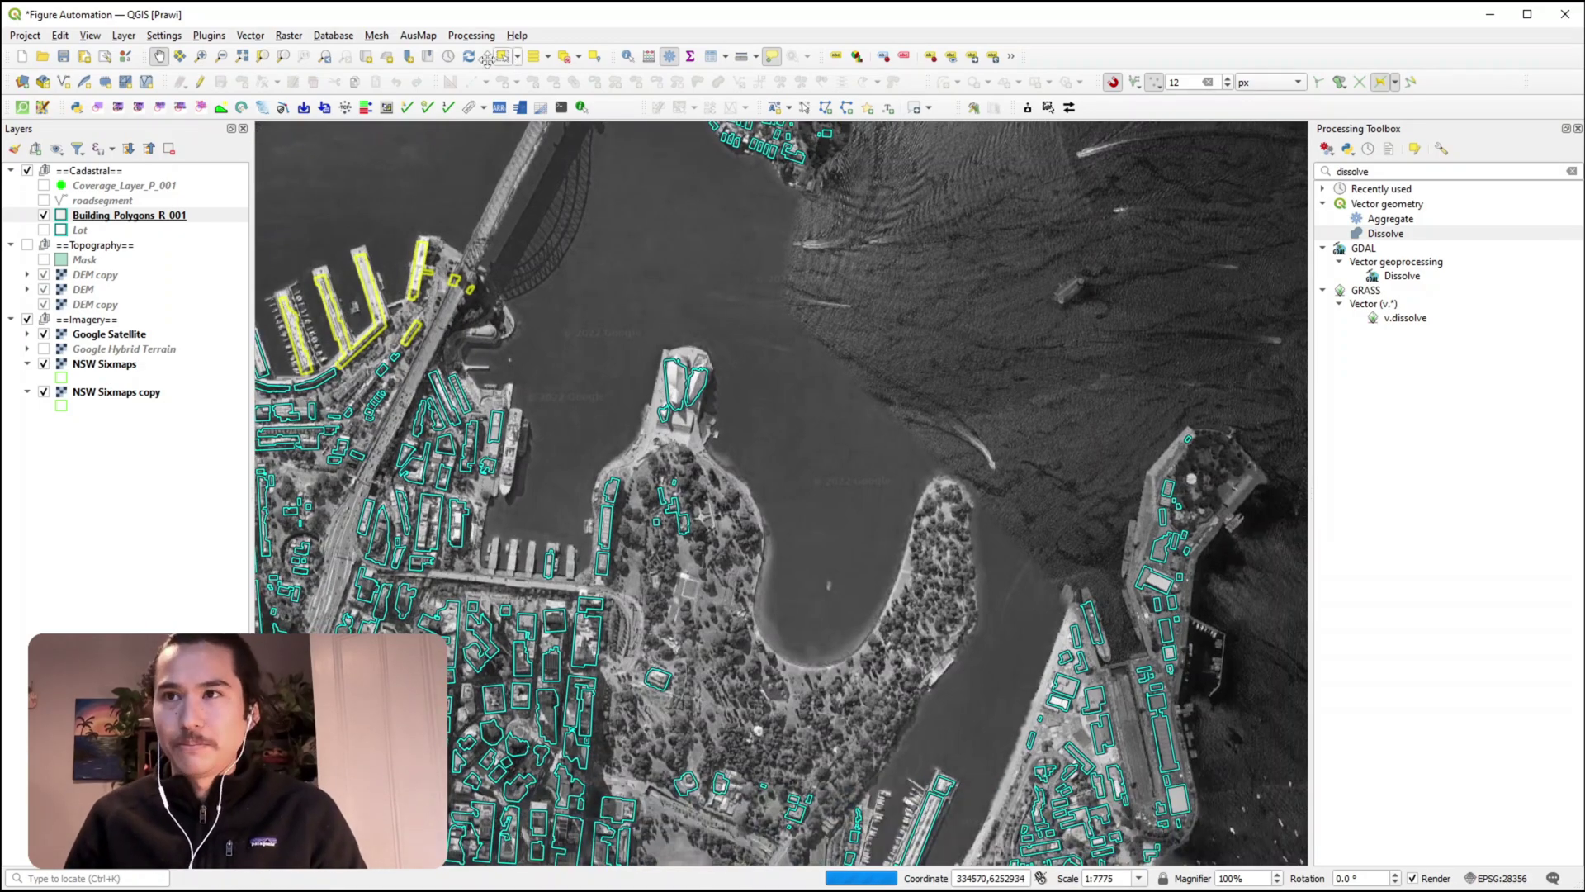
# - Add the buildings around the Opera House to the selection
pyautogui.click(518, 56)
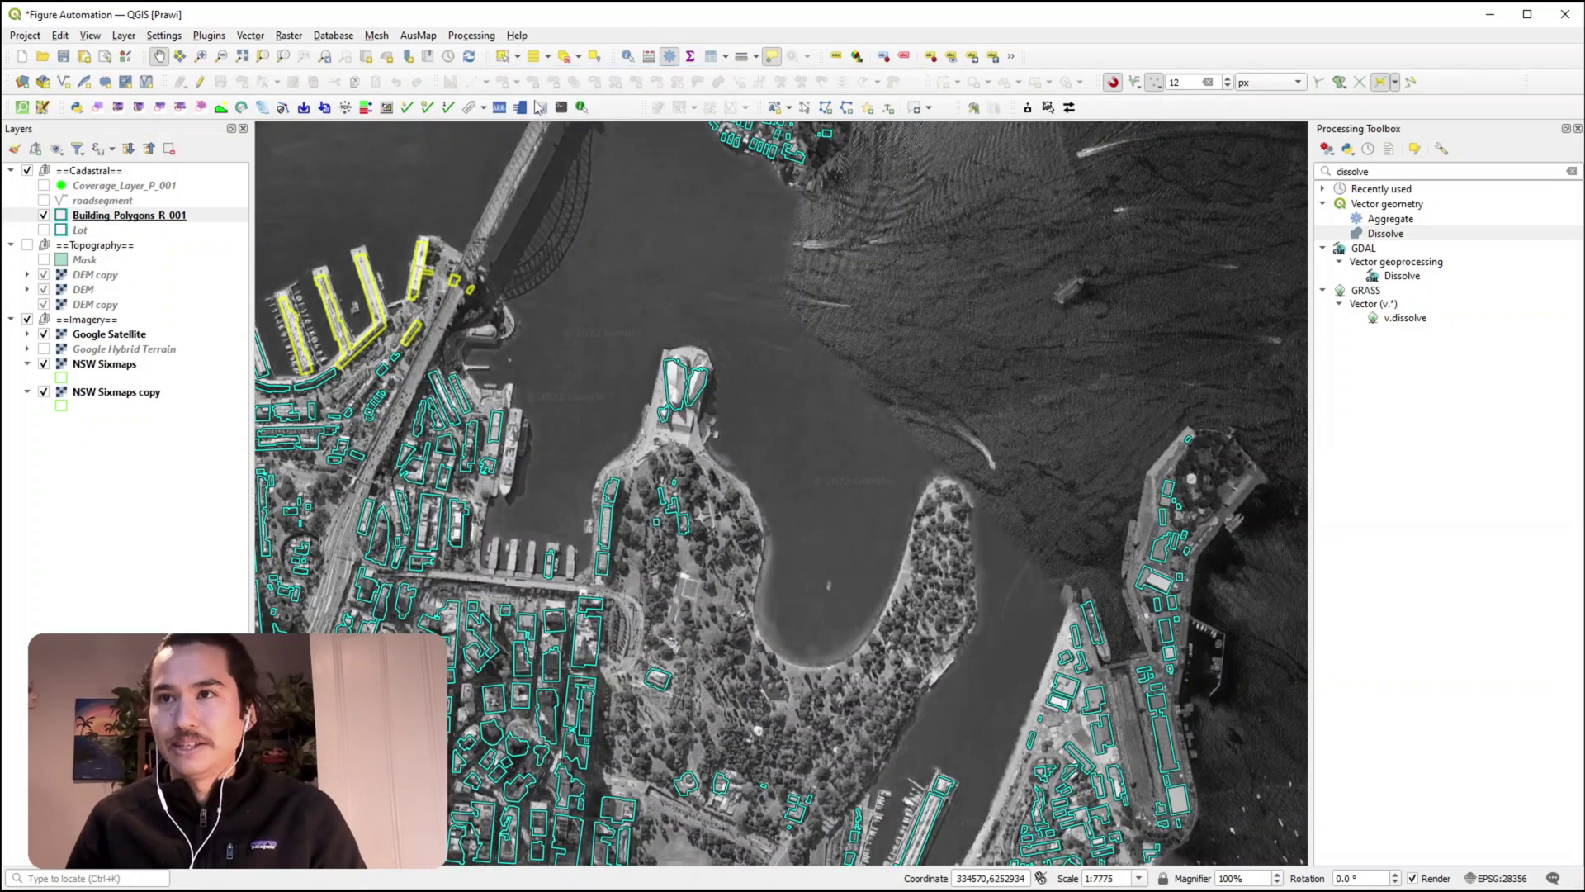
pyautogui.click(161, 58)
pyautogui.moveTo(725, 297); pyautogui.dragTo(849, 433)
pyautogui.moveTo(732, 582); pyautogui.dragTo(926, 480)
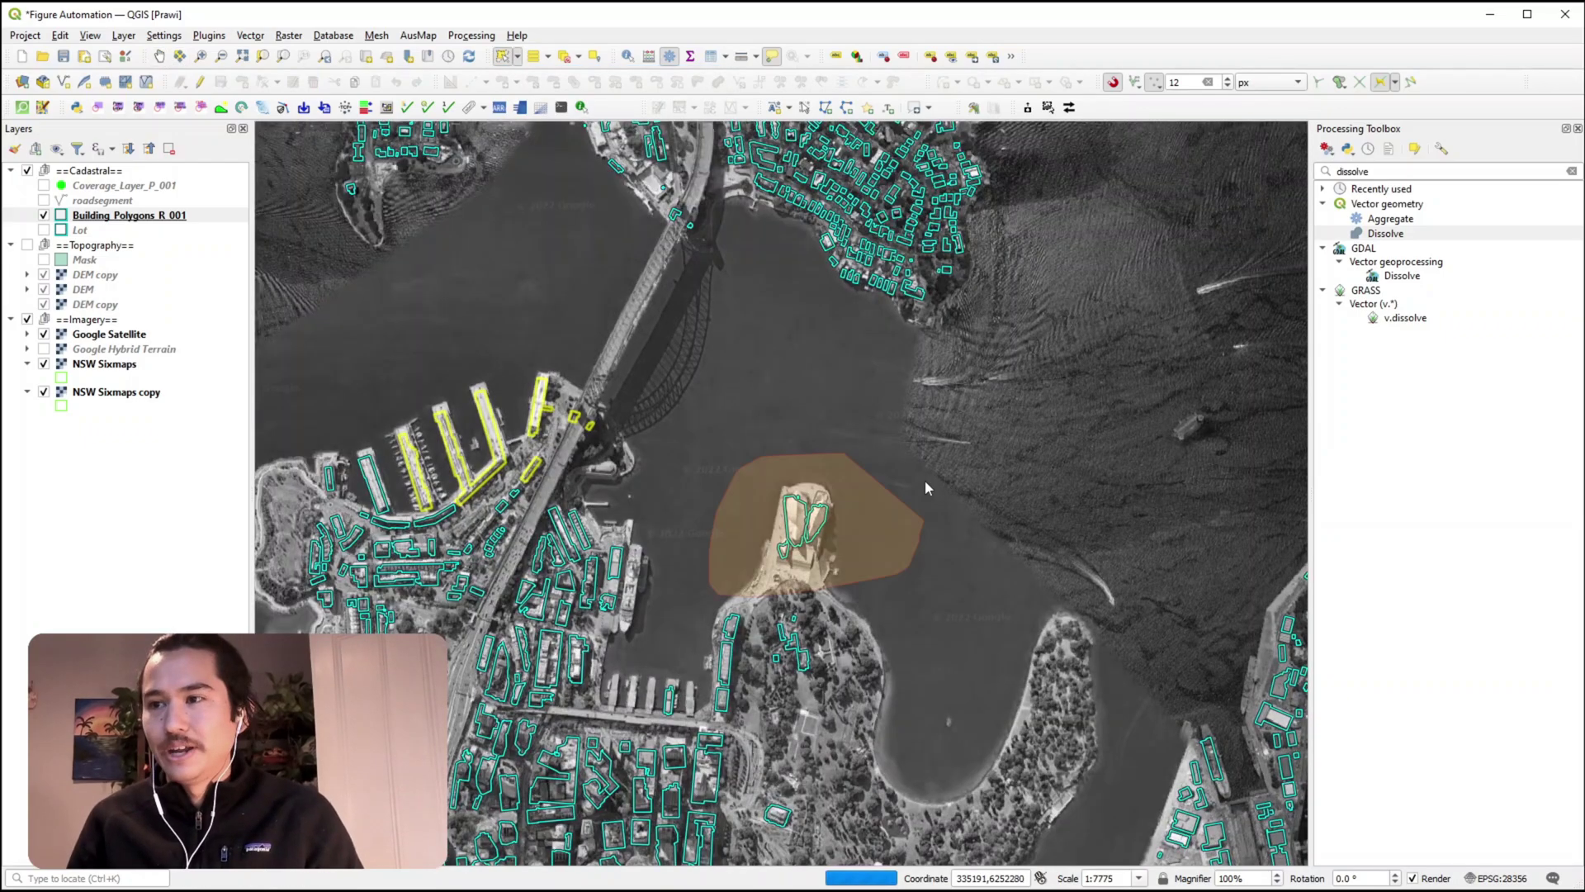
pyautogui.moveTo(492, 562)
pyautogui.mouseDown()
pyautogui.moveTo(848, 719)
pyautogui.moveTo(457, 320)
pyautogui.moveTo(995, 426)
pyautogui.mouseUp()
pyautogui.scroll(1, 995, 427)
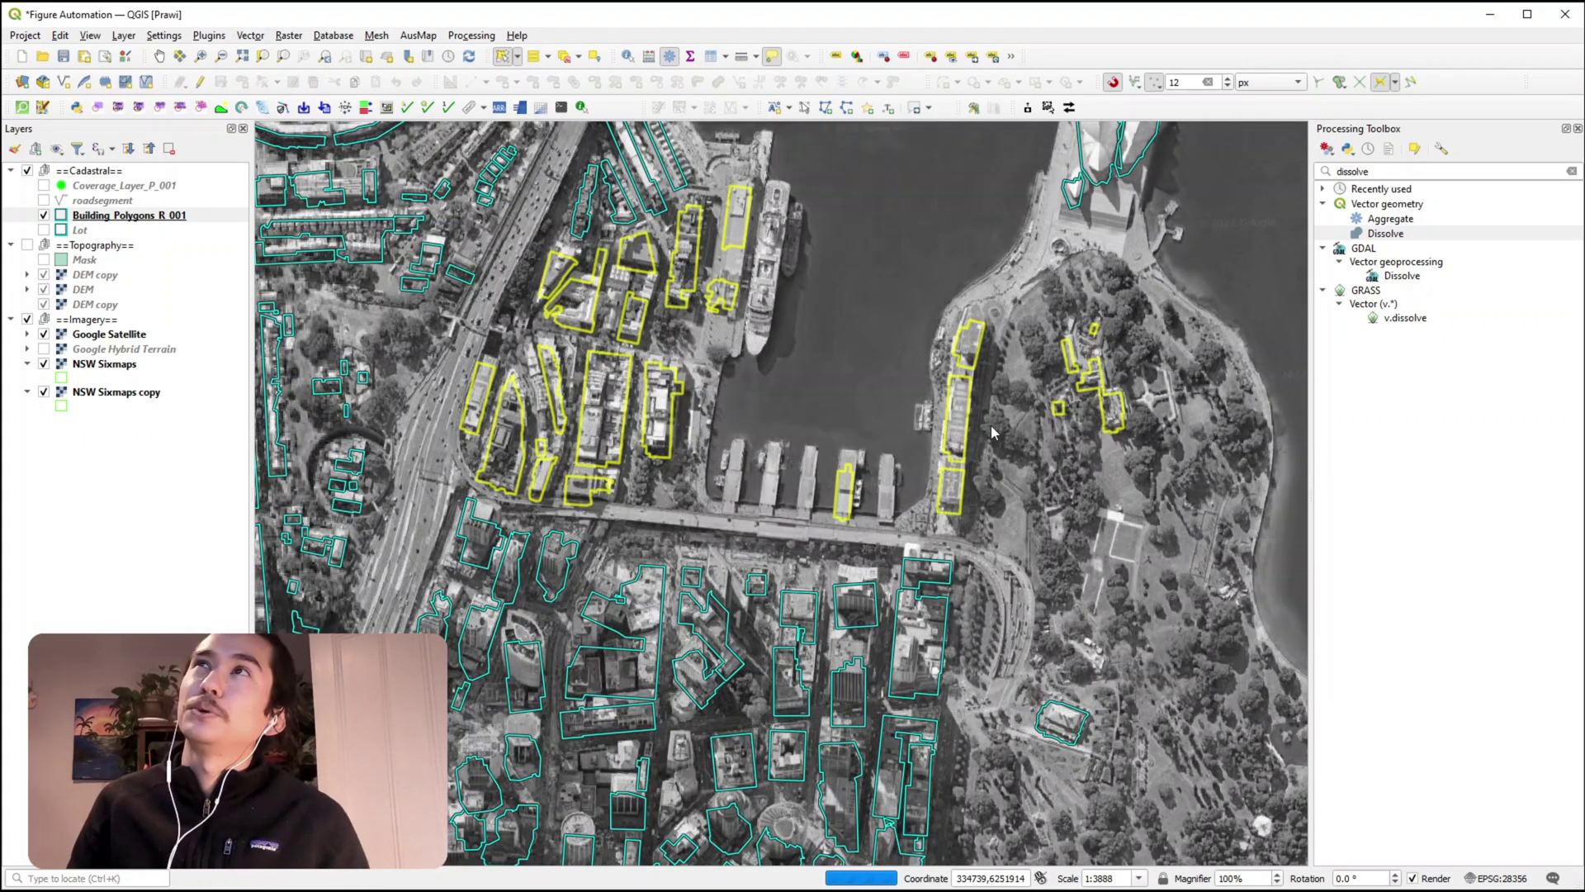
# - Clear the building selection and make Building_Polygons_R_001 the current layer
pyautogui.click(884, 417)
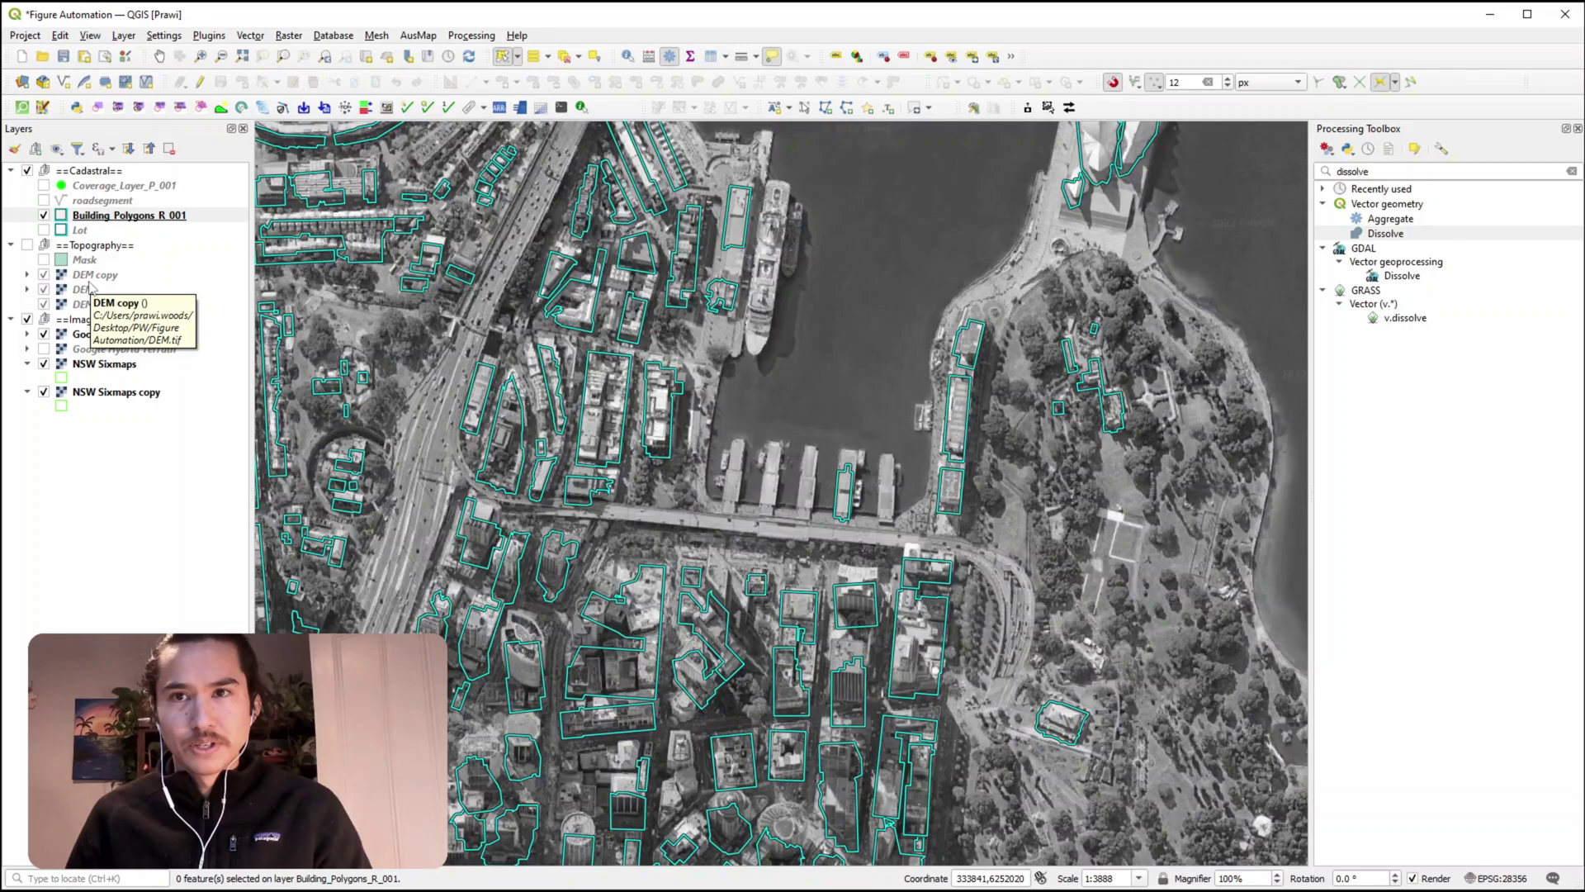
pyautogui.click(131, 217)
pyautogui.rightClick(130, 218)
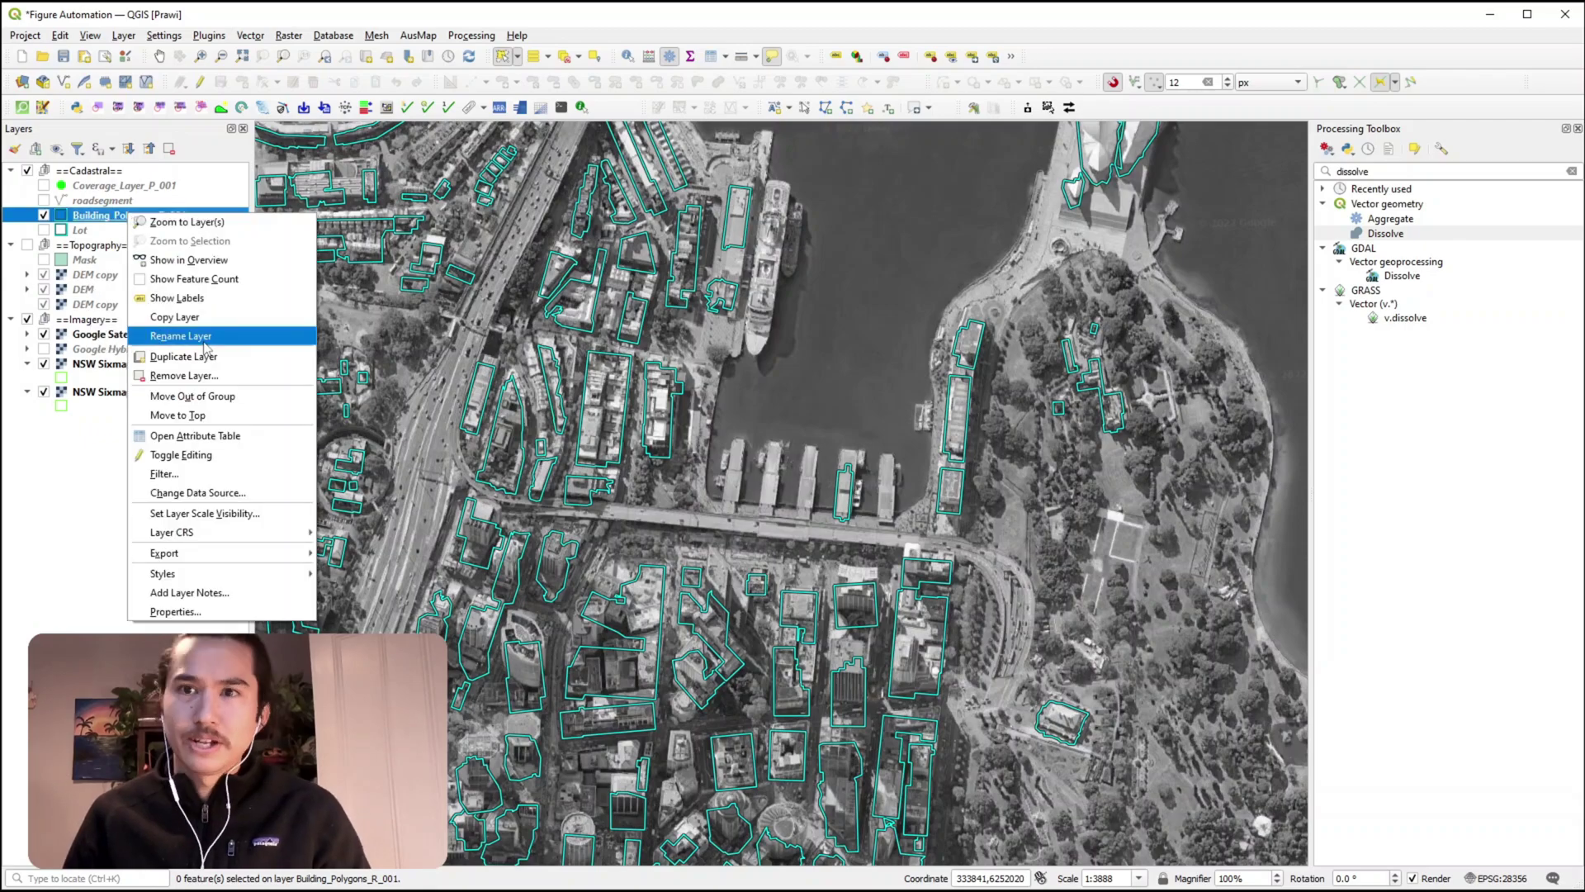
pyautogui.press('Escape')
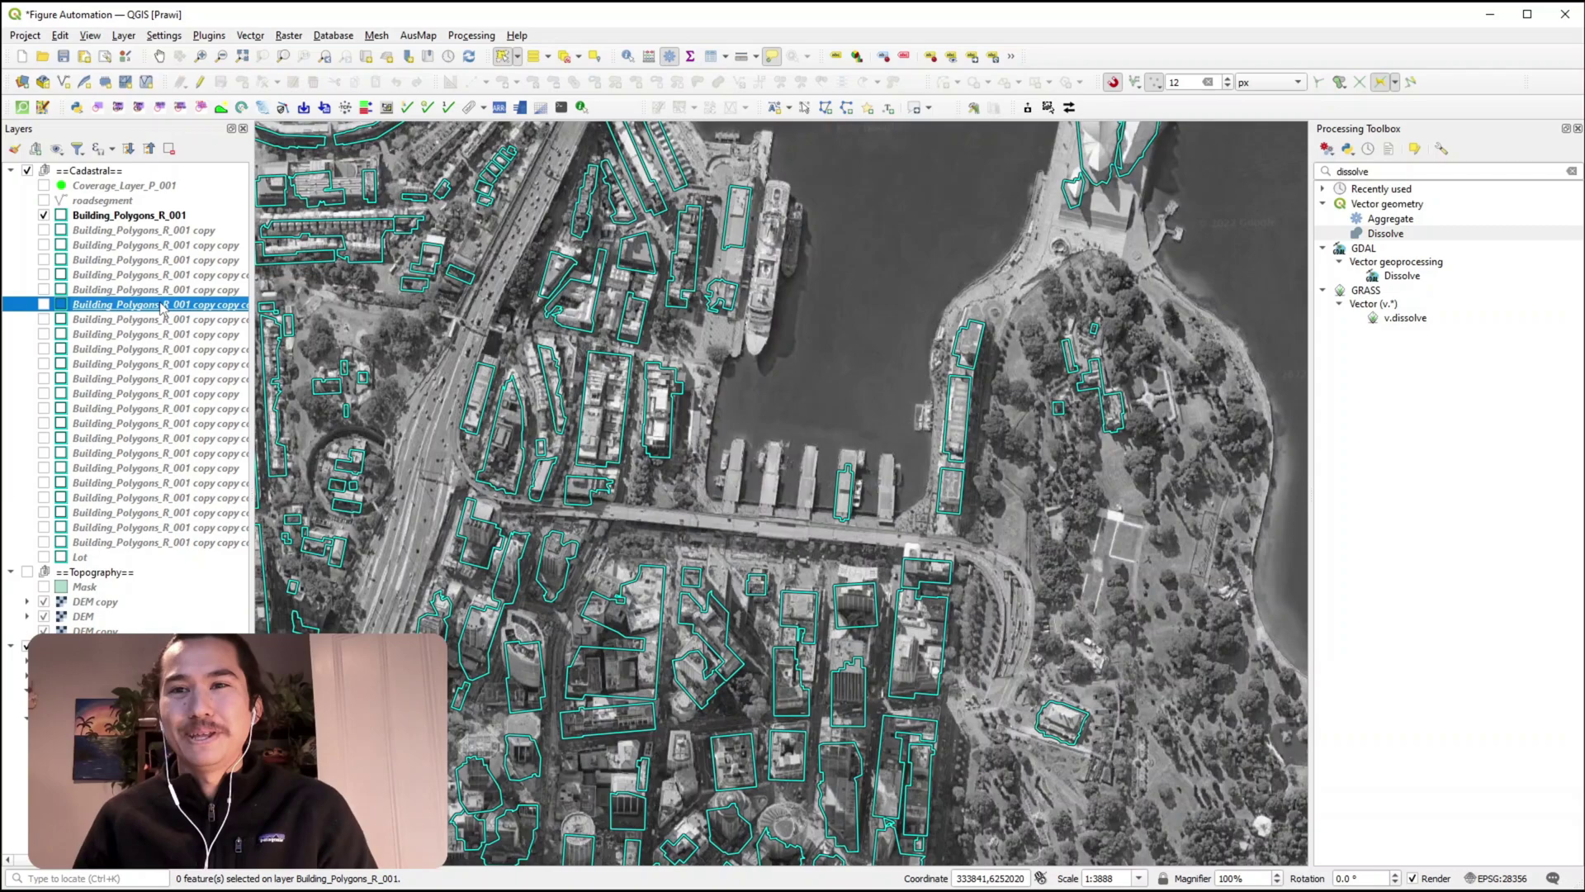
# - Remove one duplicated building-polygon copy layer, confirming the removal
pyautogui.click(184, 248)
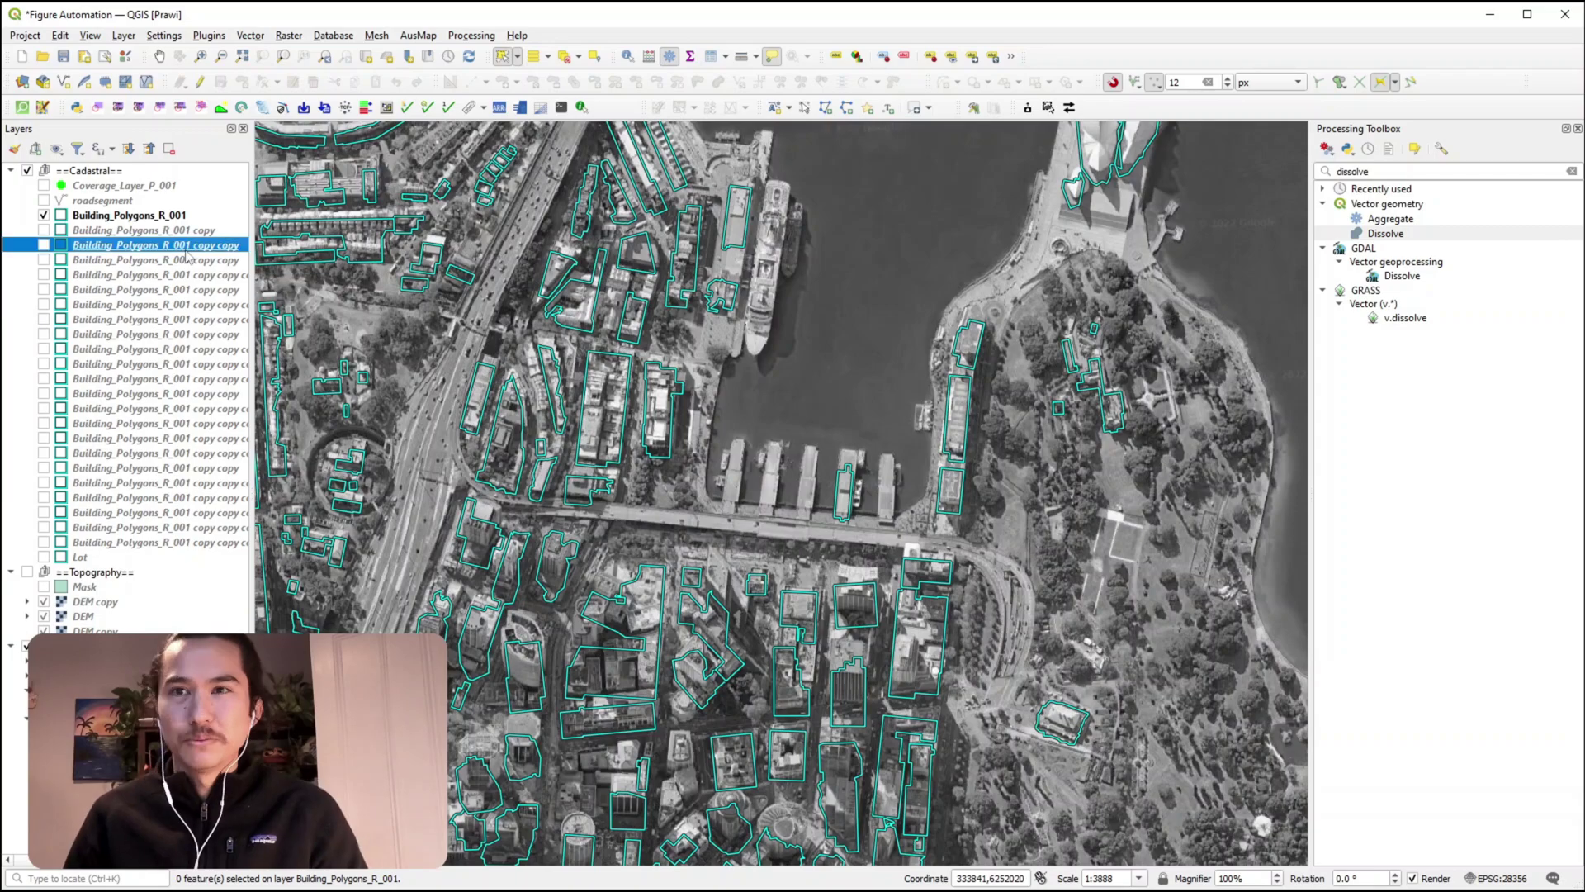
pyautogui.rightClick(186, 248)
pyautogui.click(121, 260)
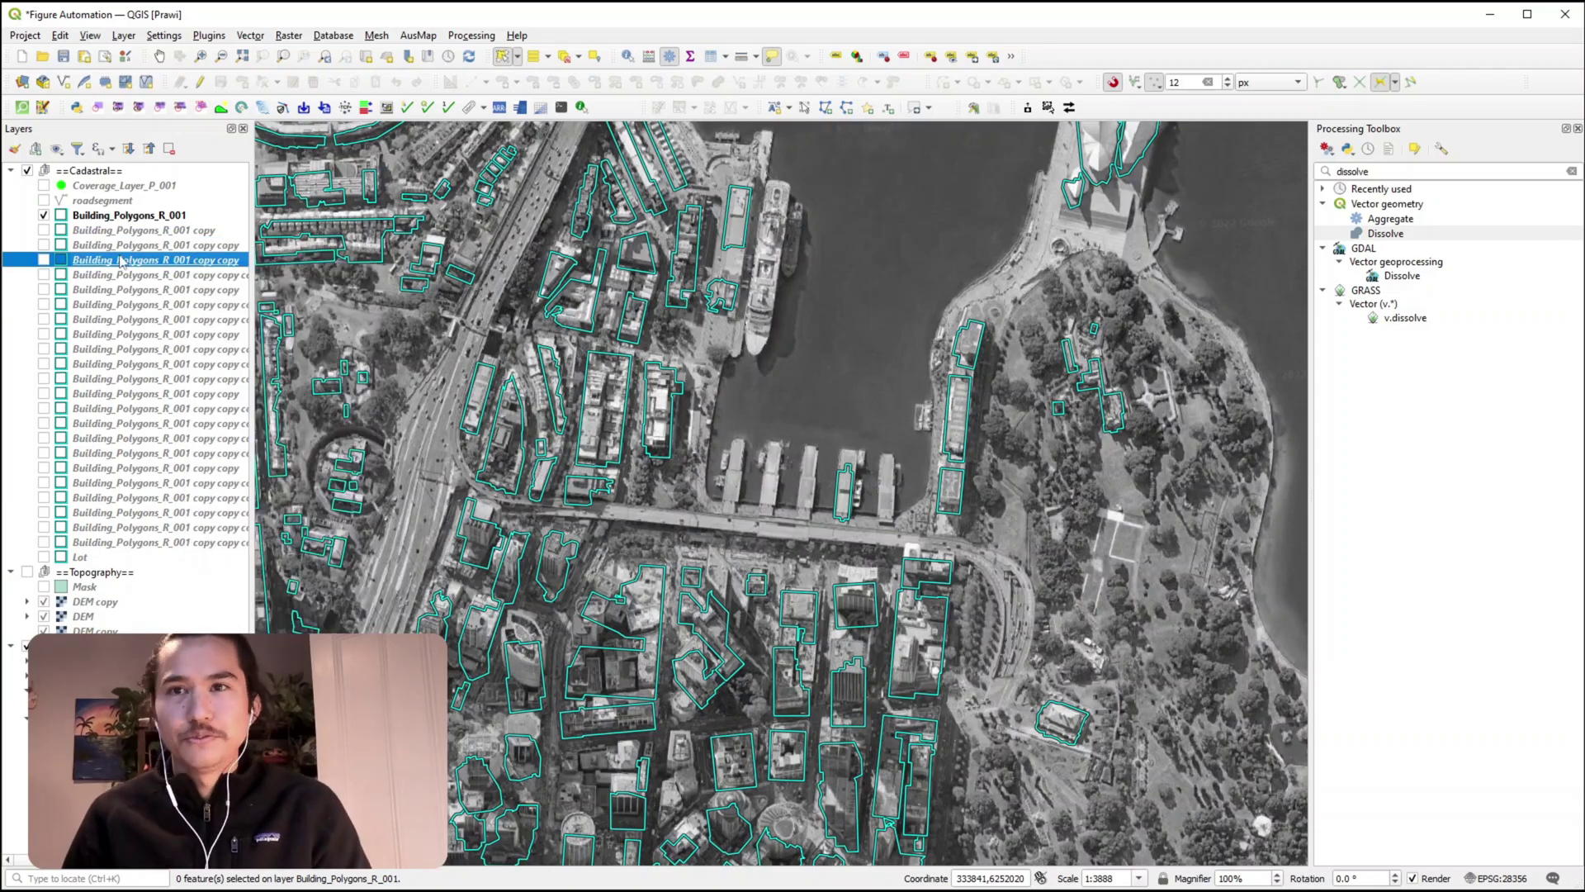
pyautogui.click(143, 245)
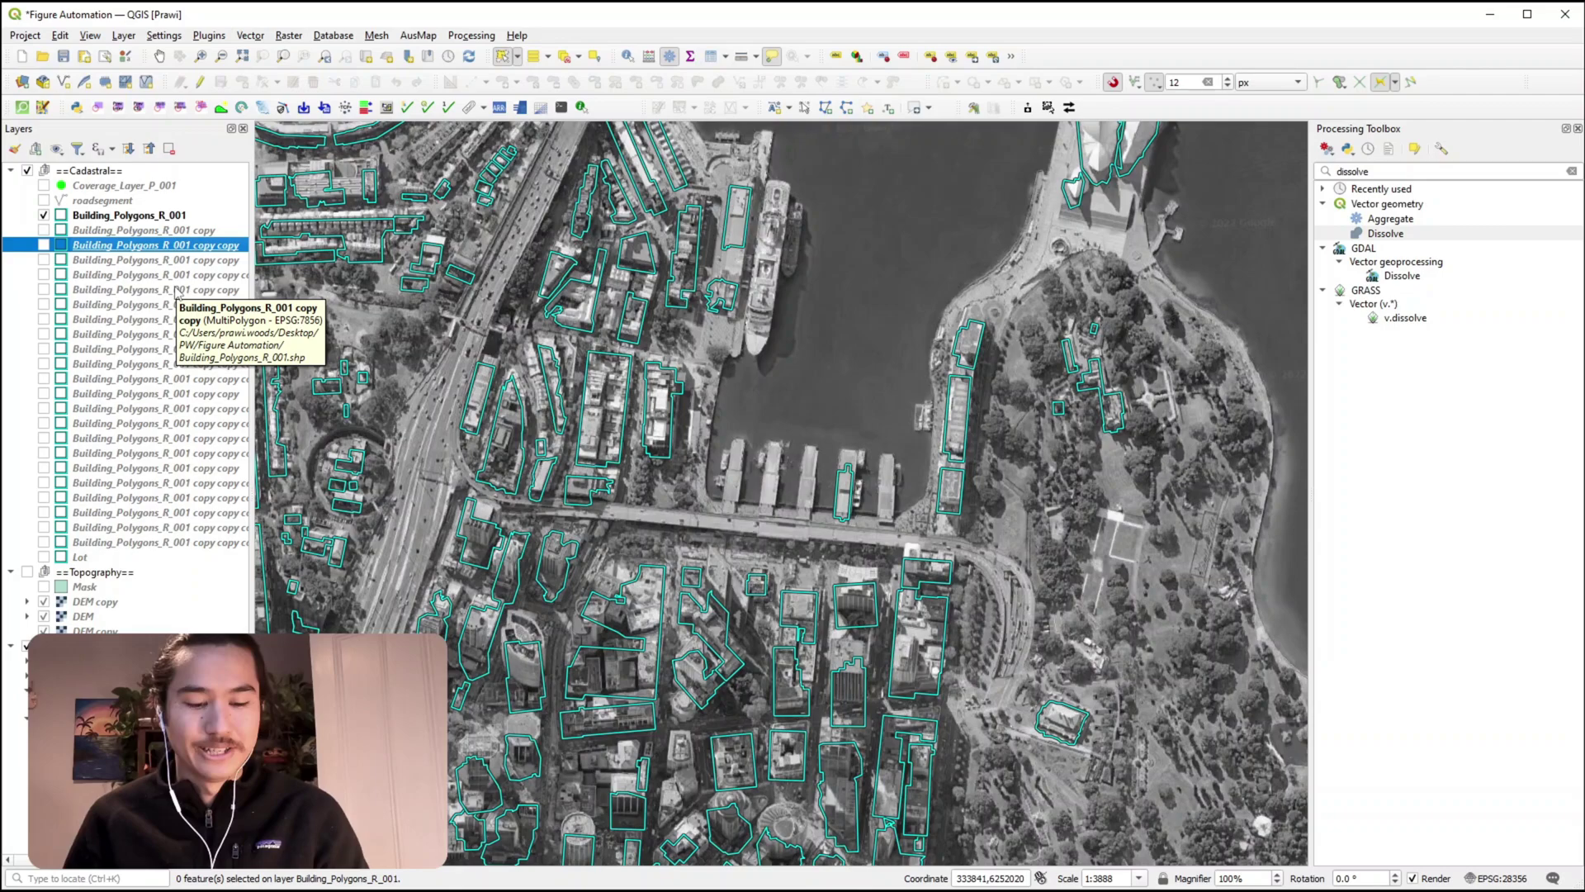
pyautogui.press('Delete')
pyautogui.press('Return')
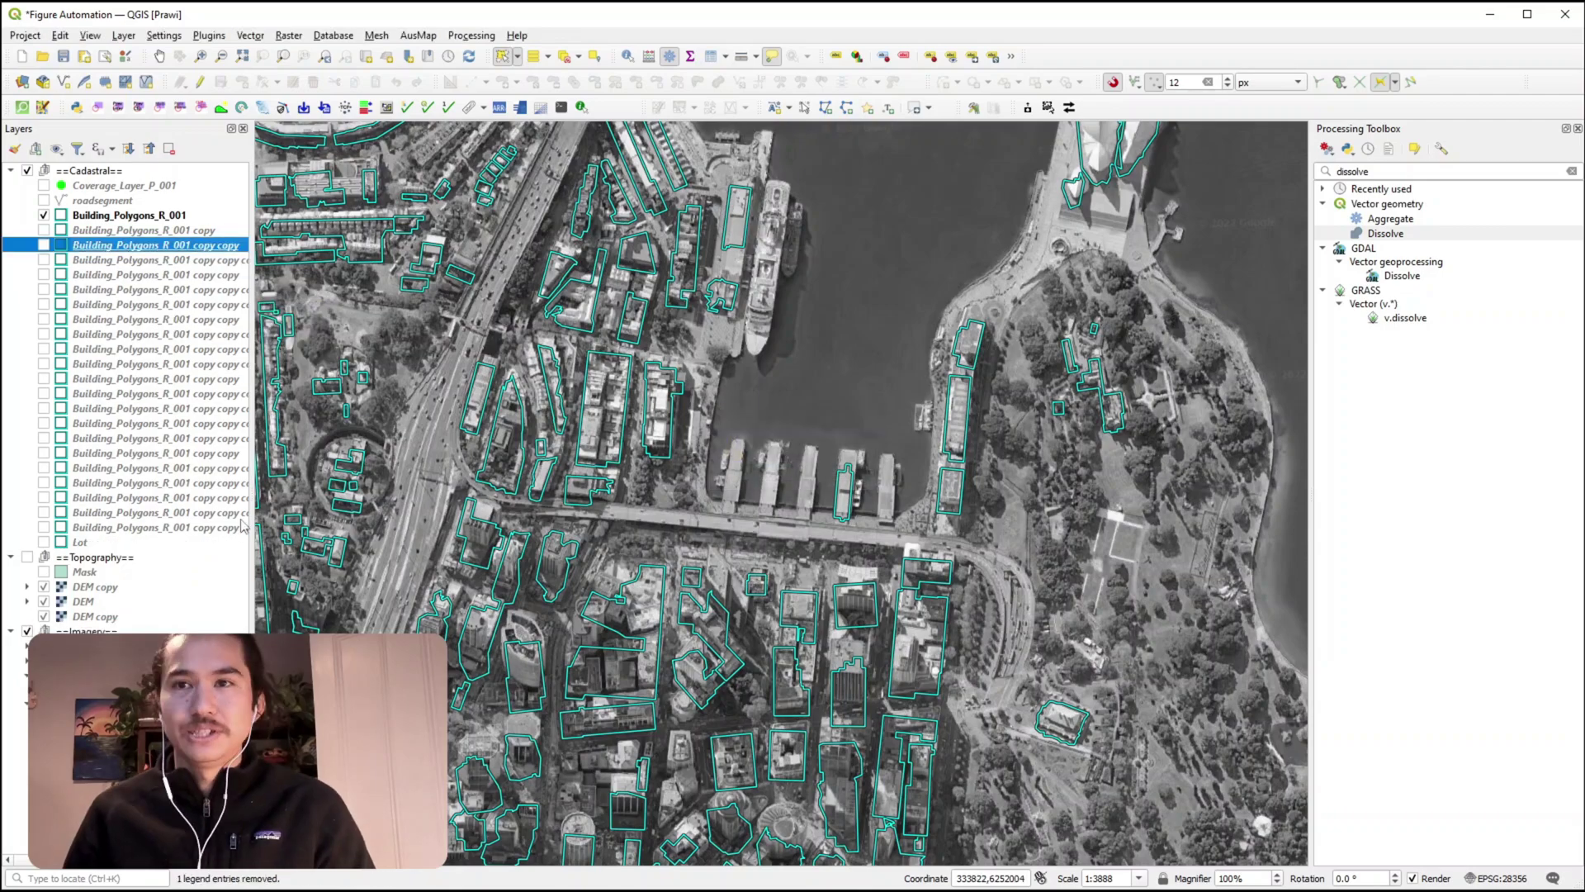
# - Select the remaining 20 copy layers together and remove them
pyautogui.keyDown('shift'); pyautogui.click(243, 526); pyautogui.keyUp('shift')
pyautogui.press('Delete')
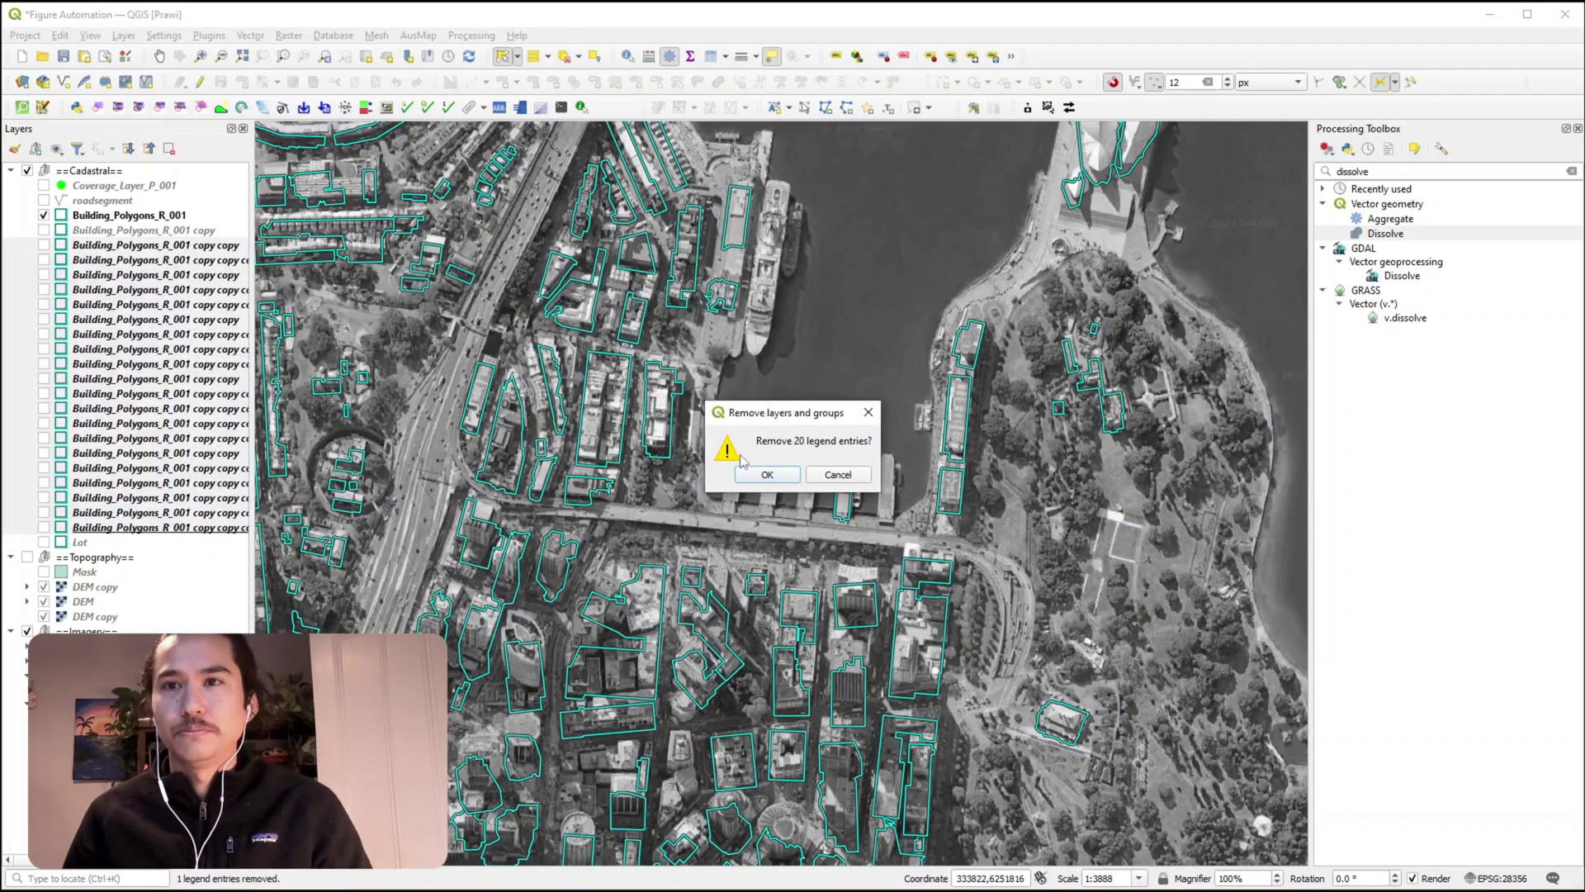
pyautogui.press('Return')
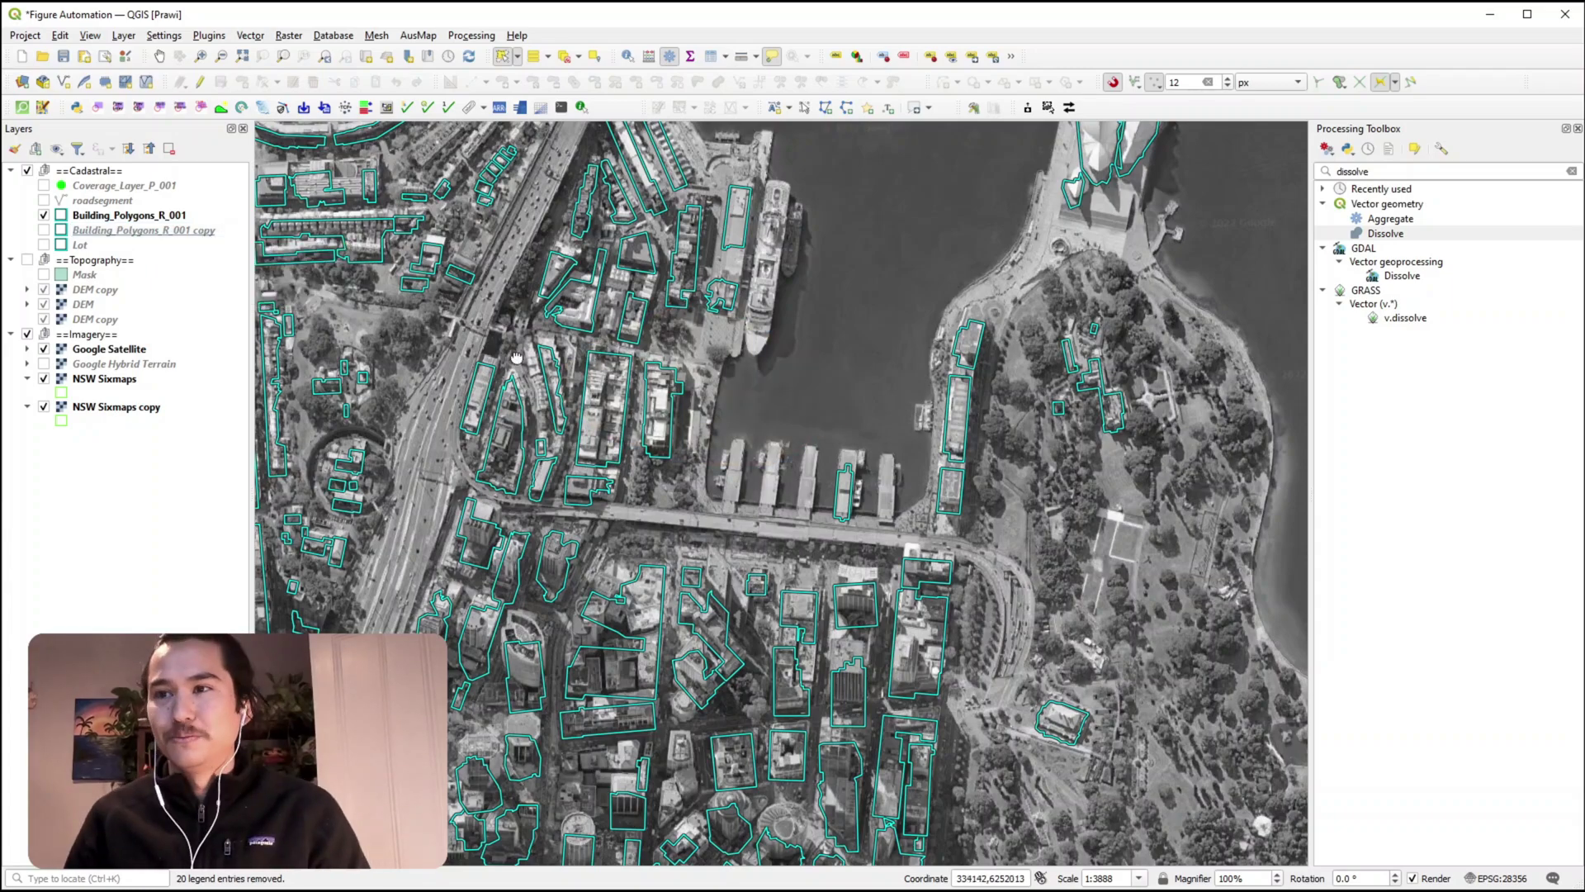
# - Pan the map to bring the wharves and bridge into view
pyautogui.moveTo(516, 359); pyautogui.dragTo(552, 661)
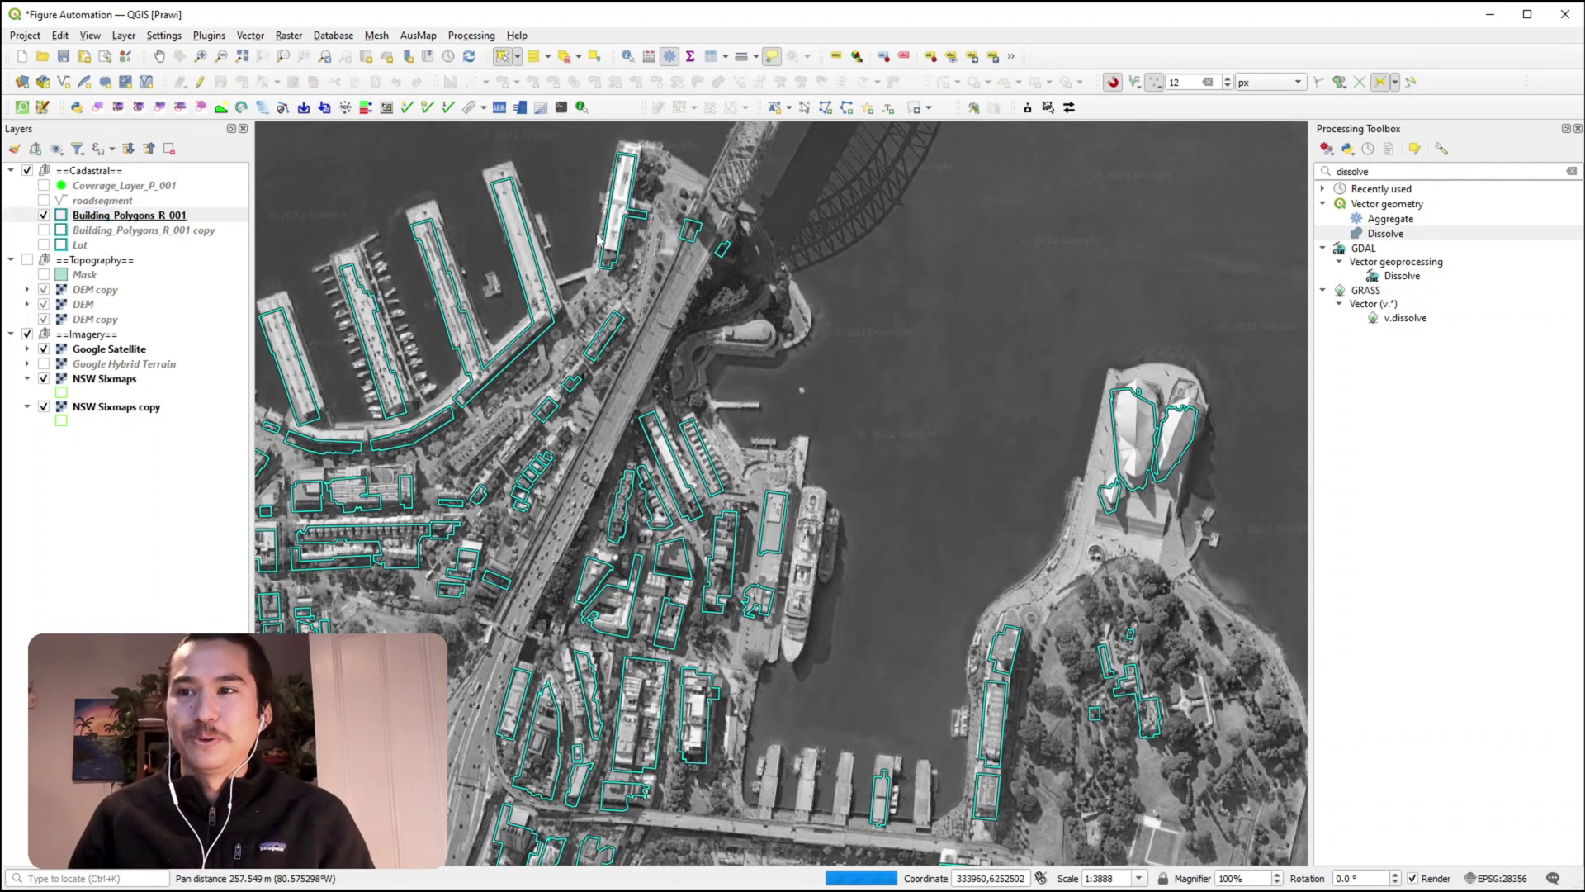
pyautogui.moveTo(387, 265); pyautogui.dragTo(667, 310)
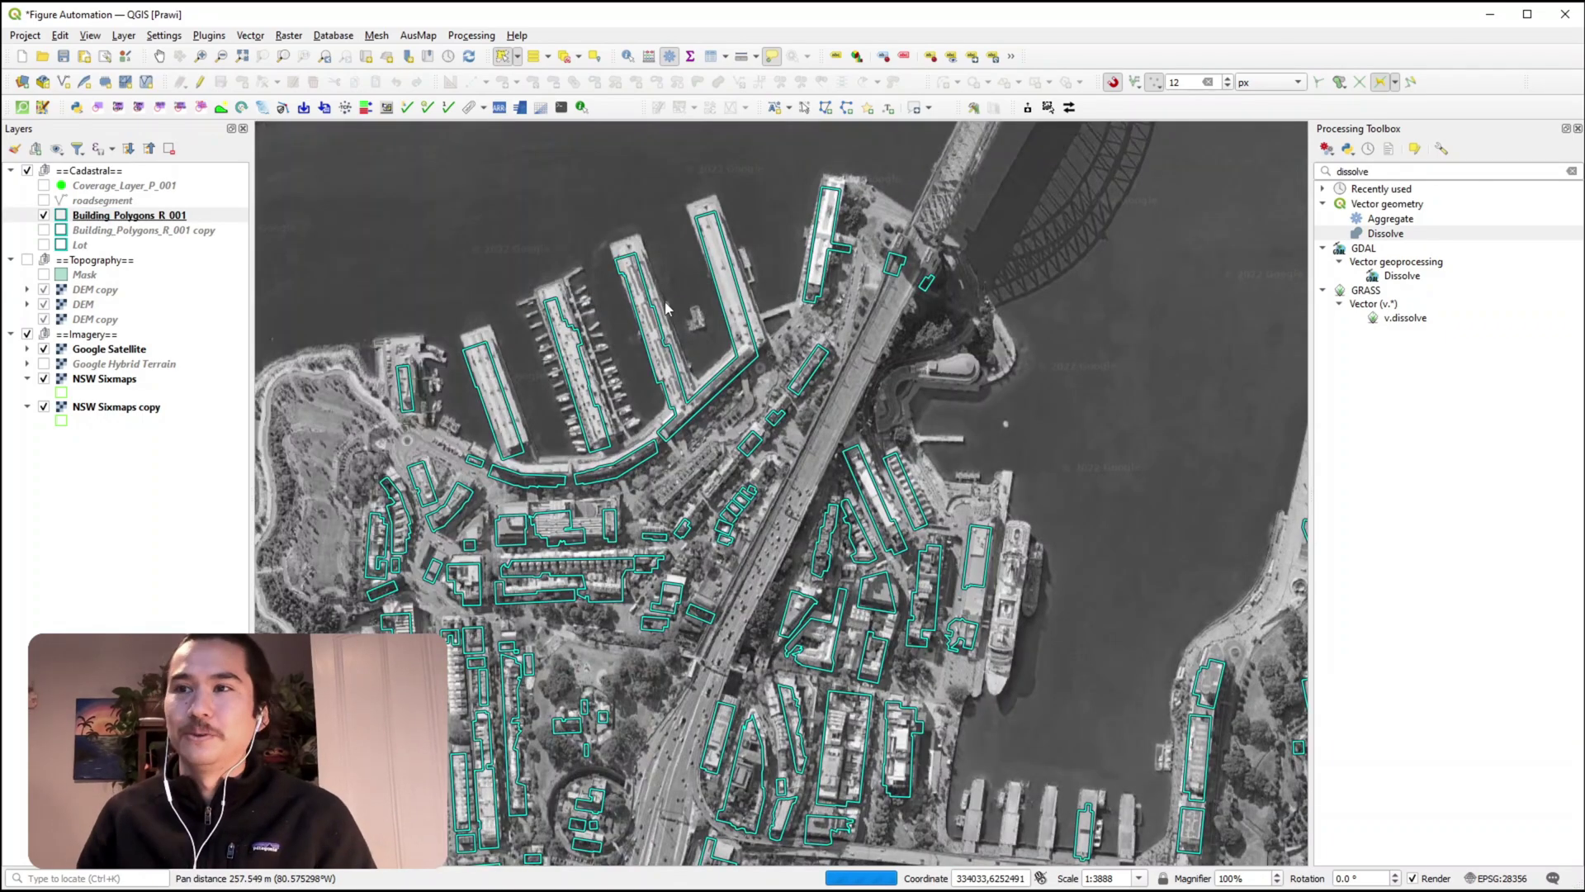
pyautogui.scroll(-1, 666, 310)
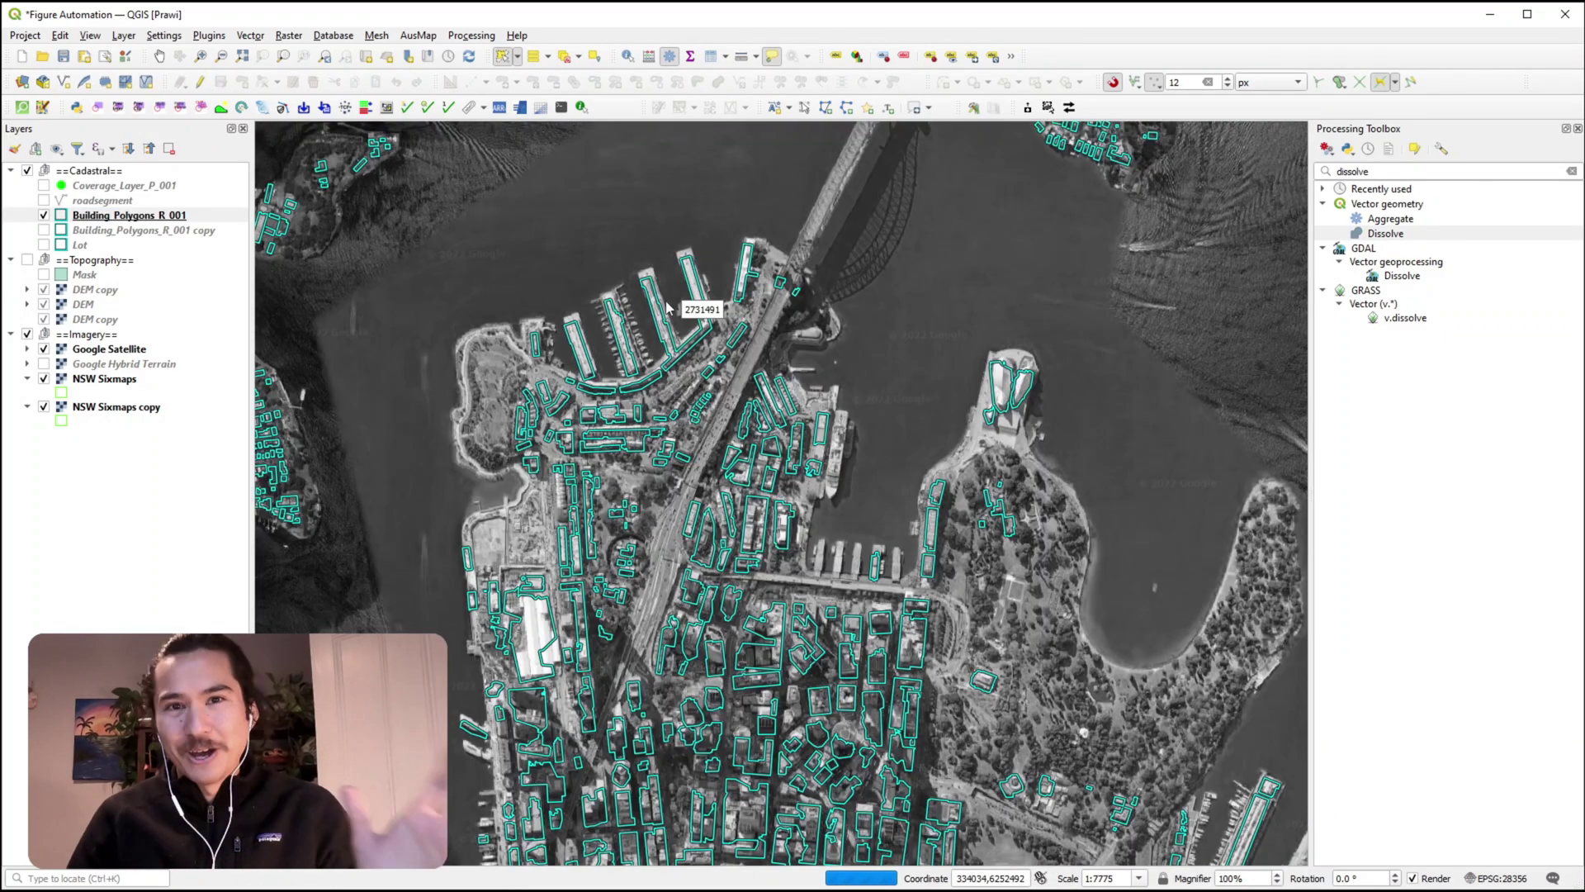
pyautogui.scroll(-1, 666, 310)
pyautogui.scroll(1, 666, 310)
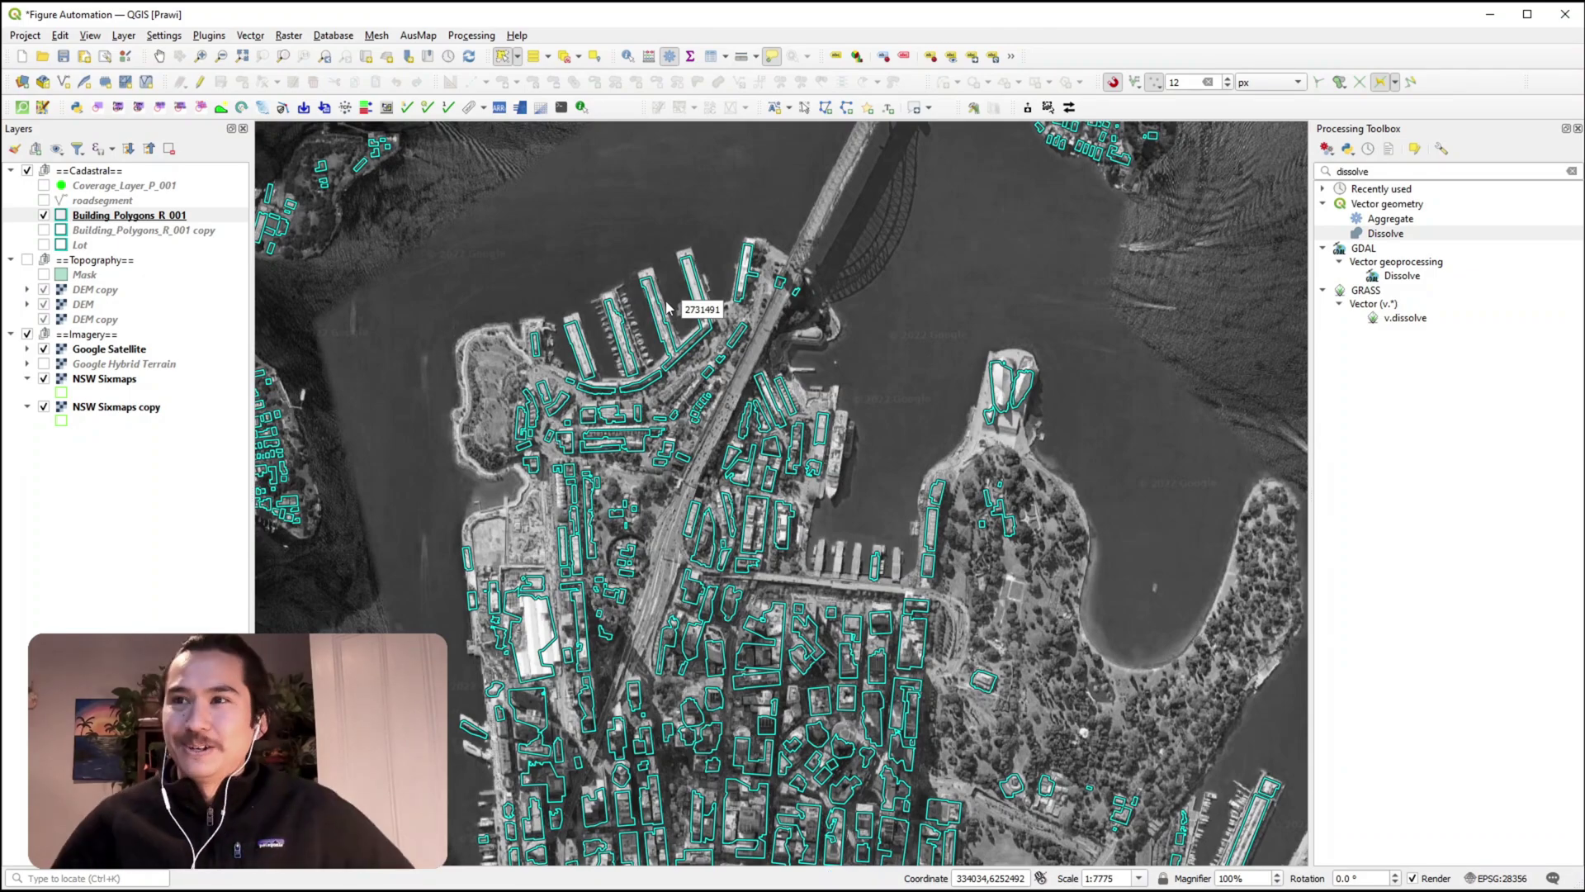
pyautogui.scroll(-1, 667, 309)
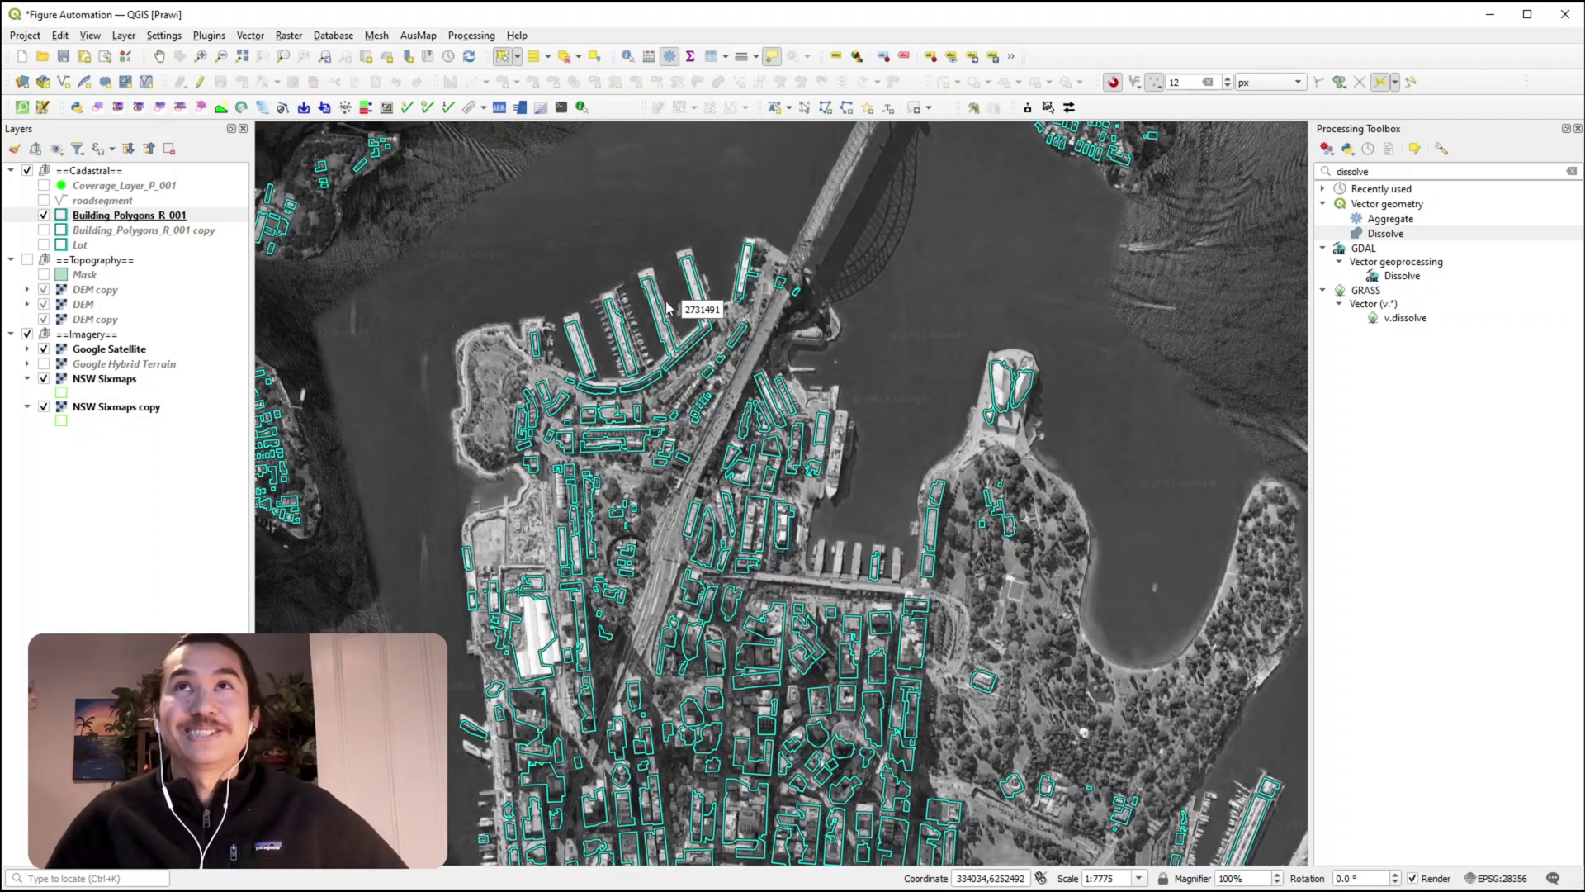
pyautogui.scroll(1, 666, 310)
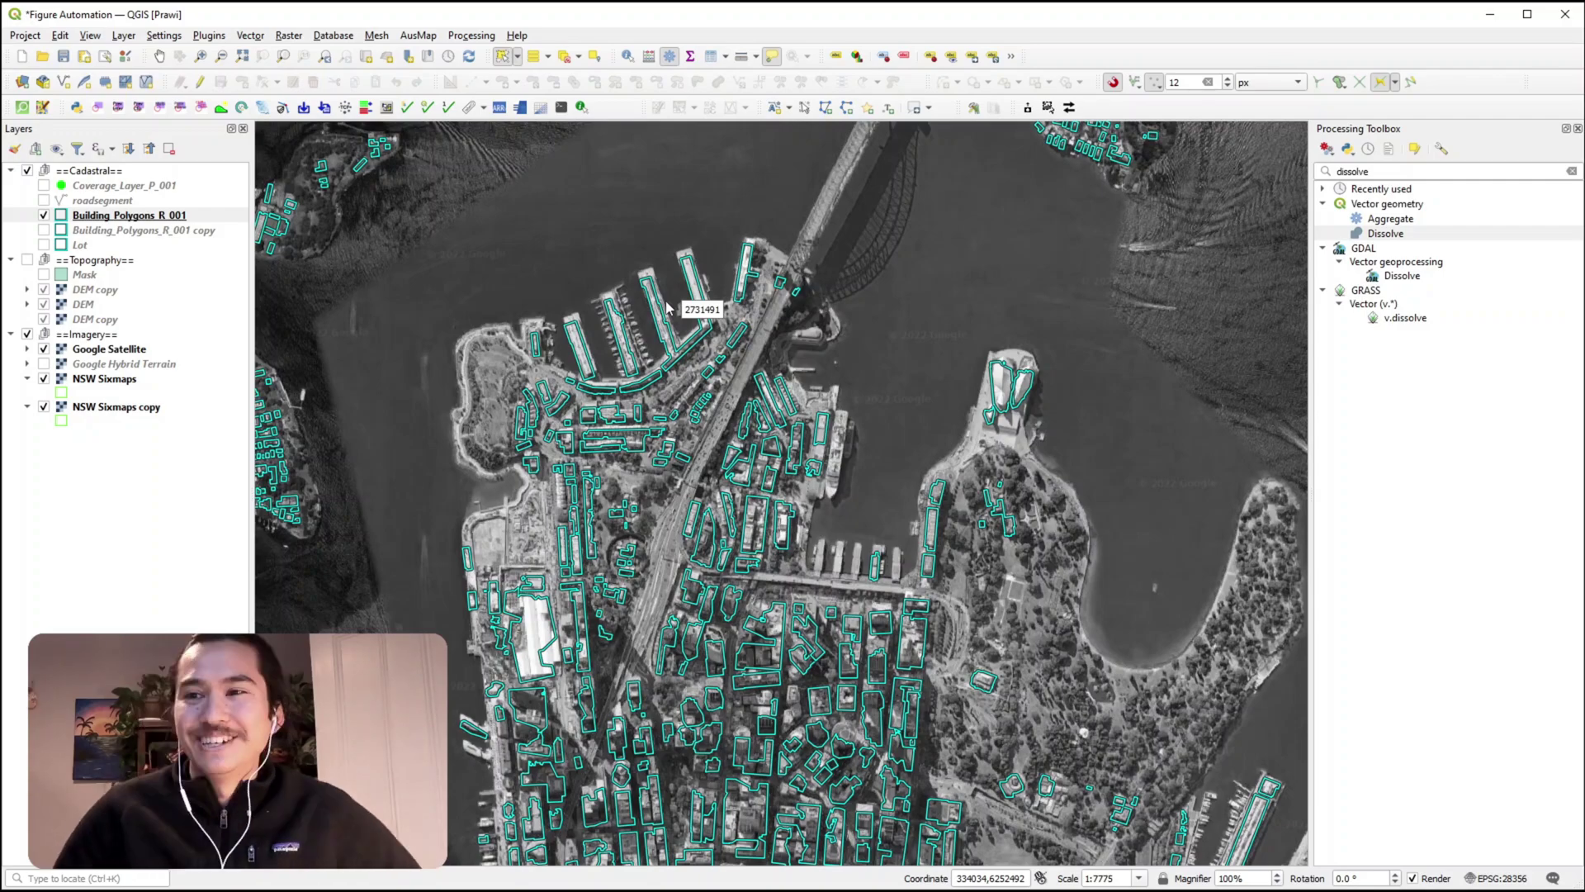
pyautogui.scroll(-1, 667, 310)
pyautogui.scroll(1, 667, 310)
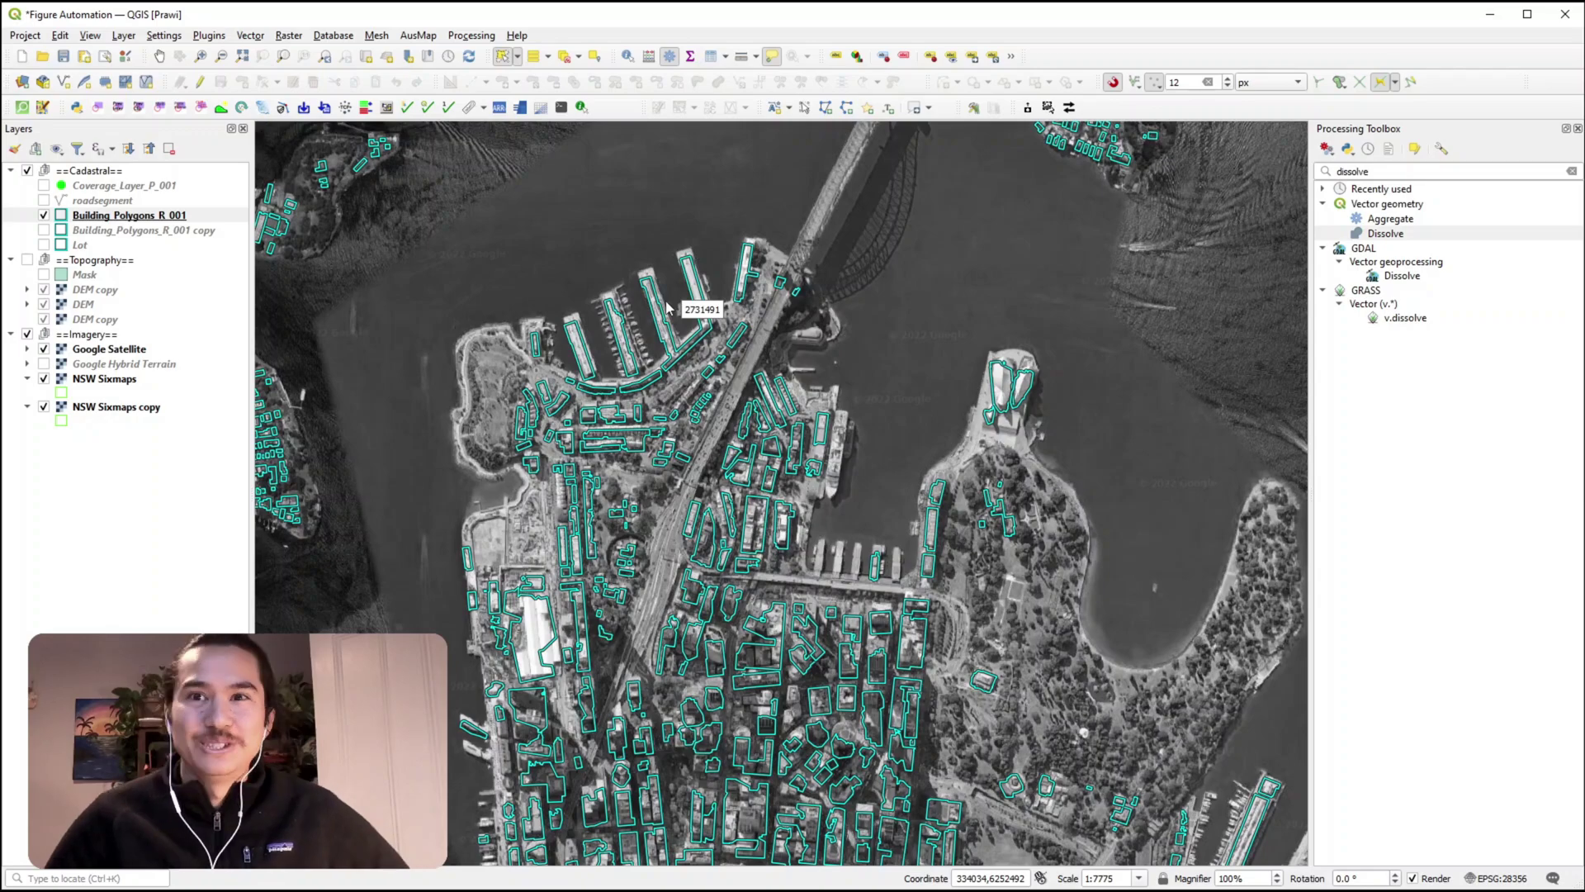